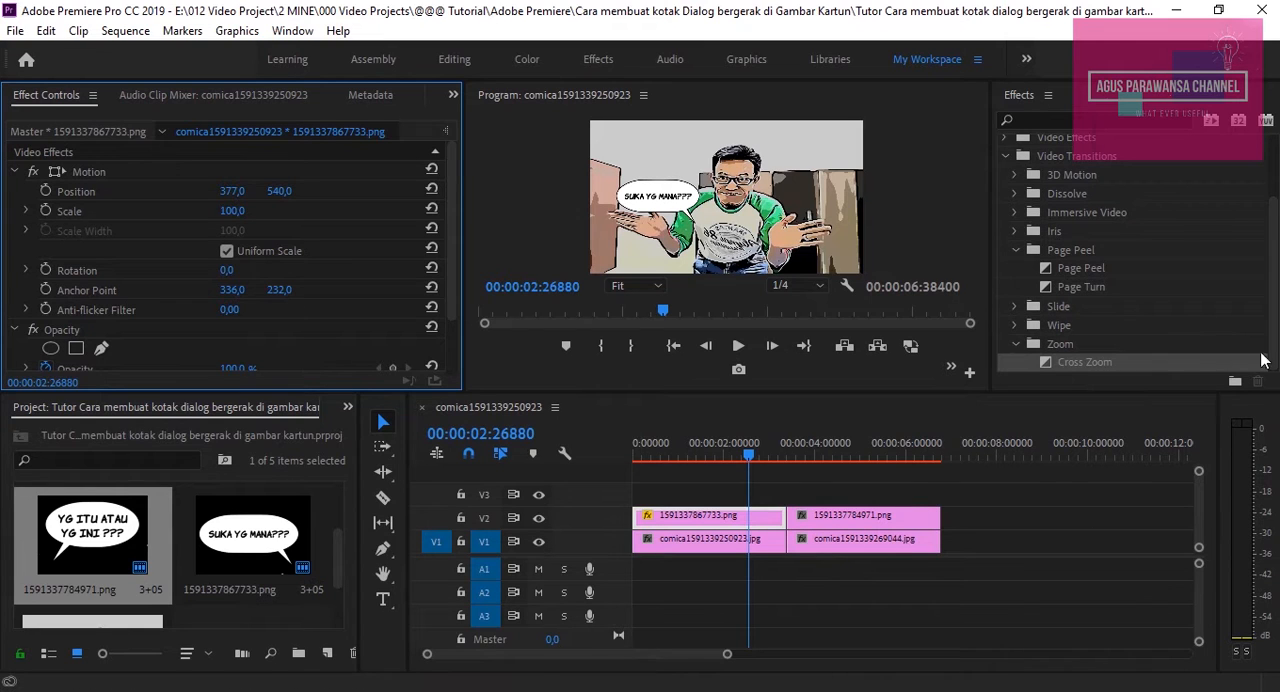
Set the horizontal position of the first speech bubble clip, 1591337867733.png on V2, to 311
left_click(866, 566)
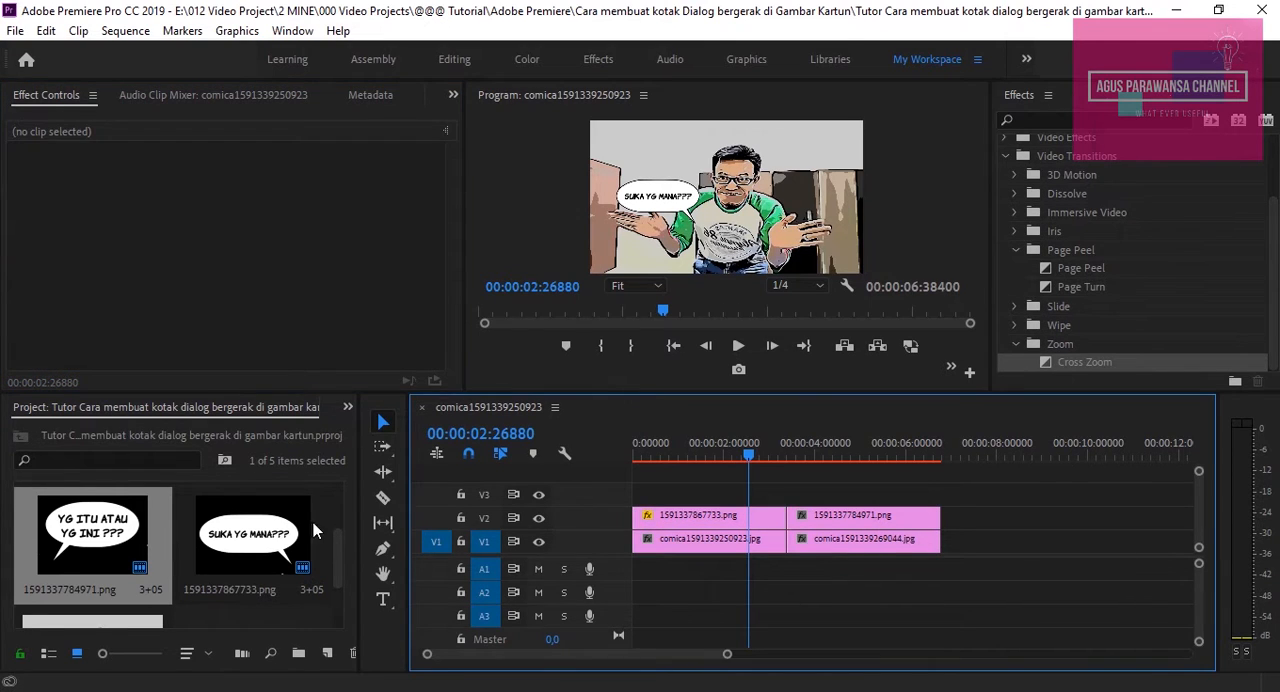
scroll(320, 515, "up", 2)
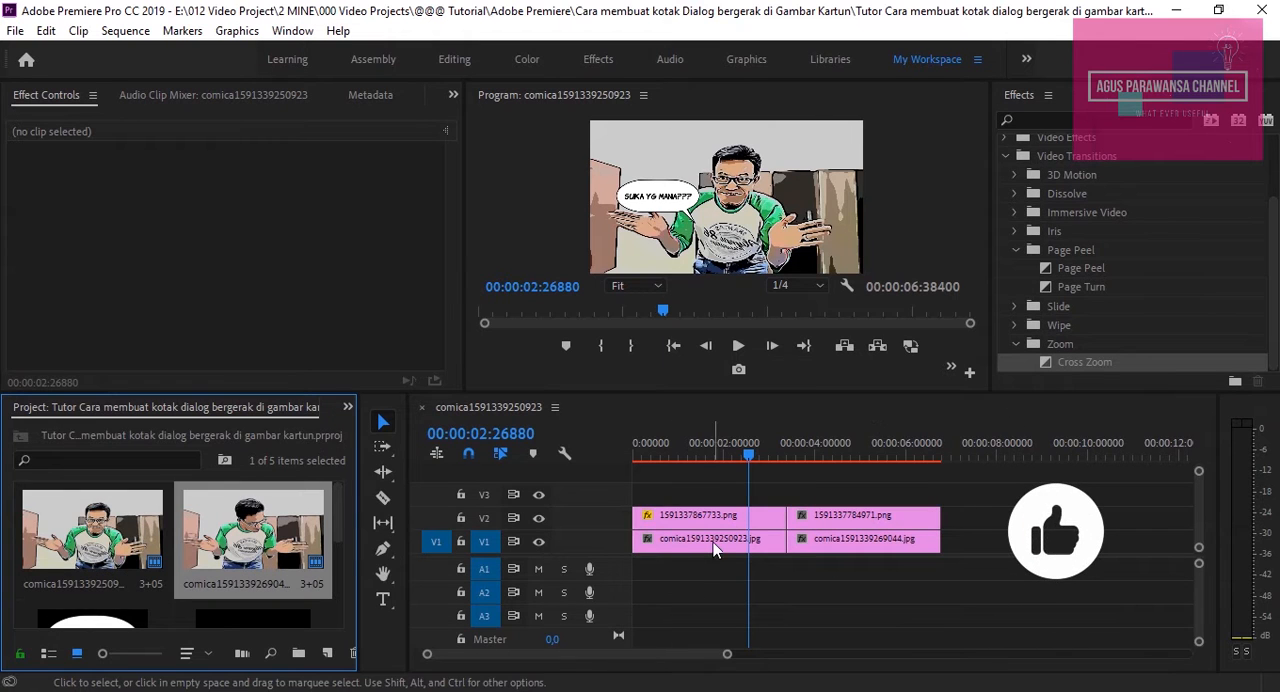
left_click(800, 541)
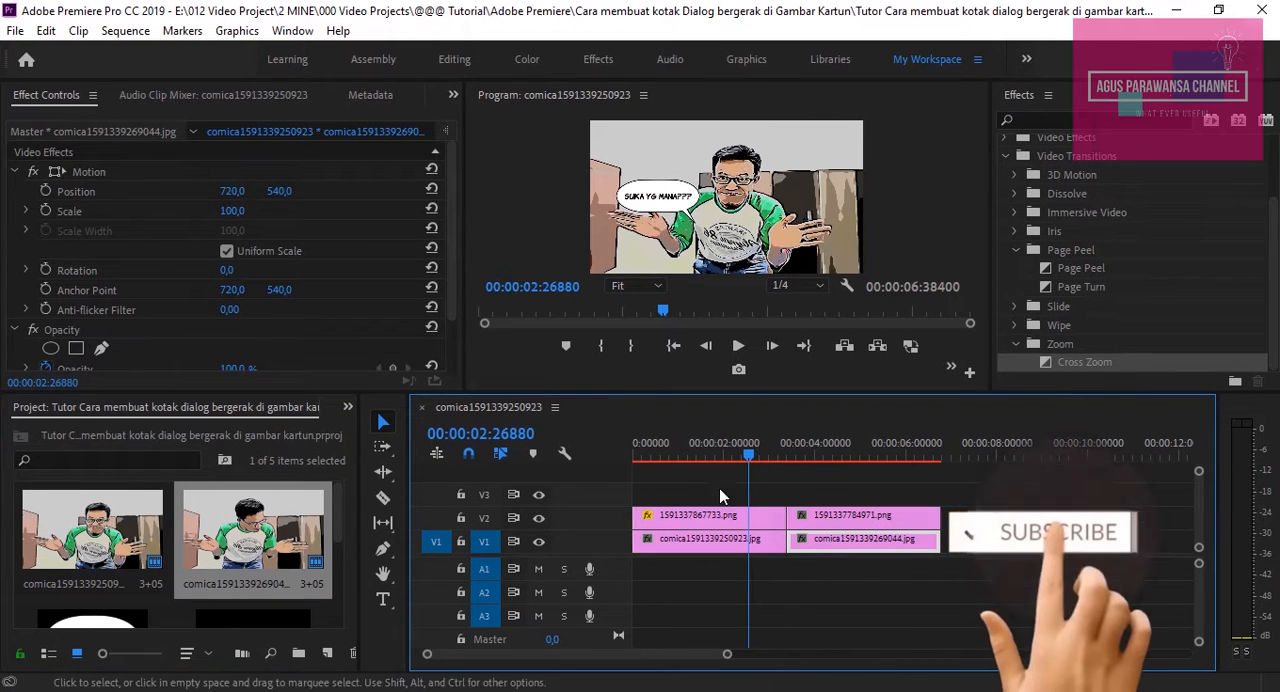
left_click(717, 519)
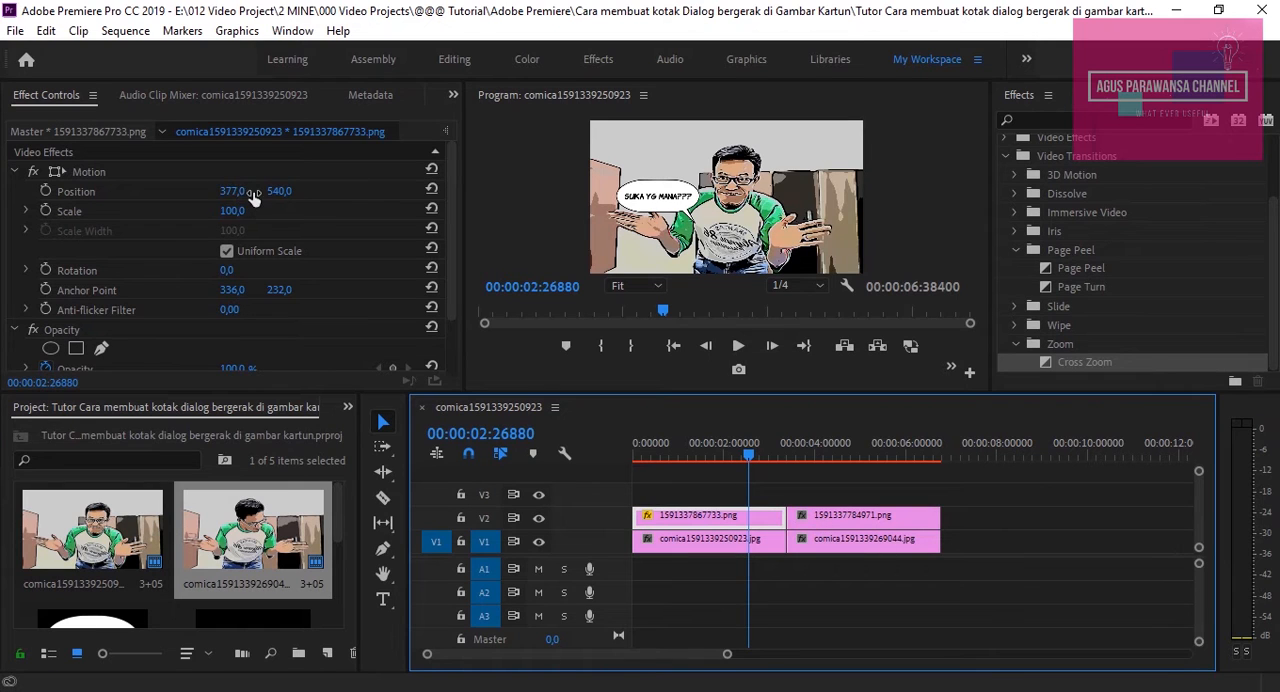
left_click_drag(232, 190, 165, 190)
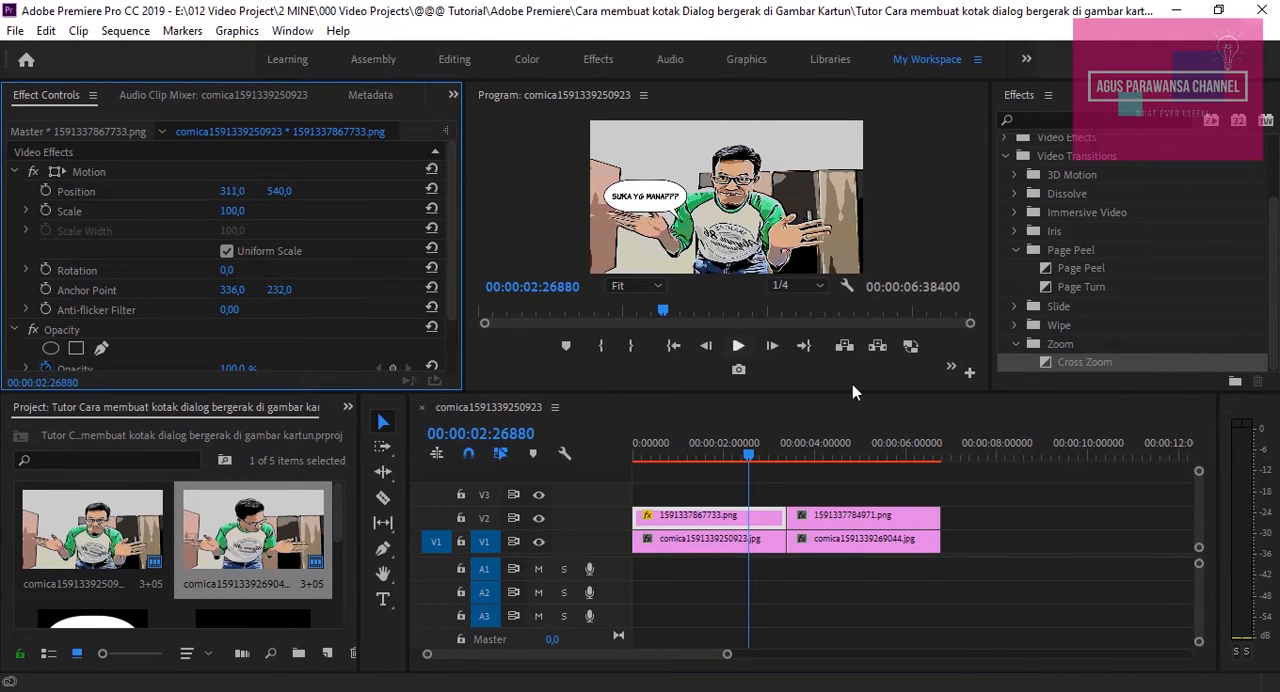
Set the horizontal position of the second speech bubble clip, 1591337784971.png, to 1140, then return the playhead to the first bubble clip
left_click(895, 515)
left_click(855, 457)
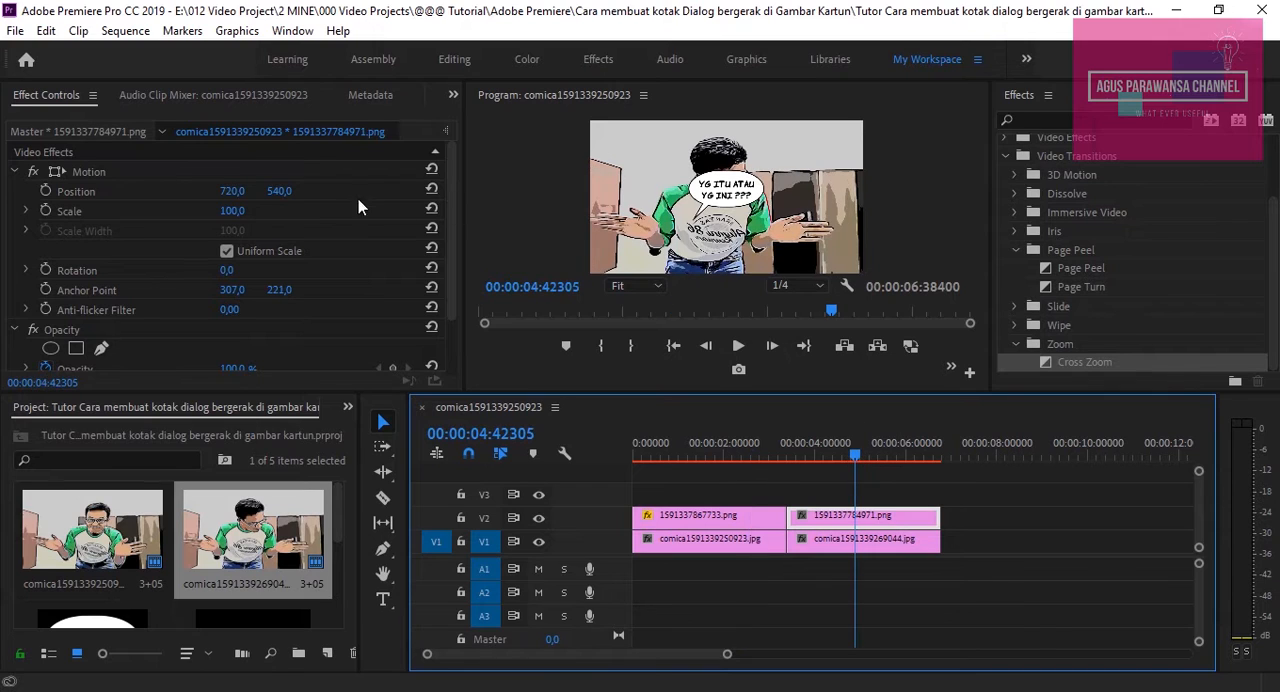
left_click_drag(228, 197, 400, 197)
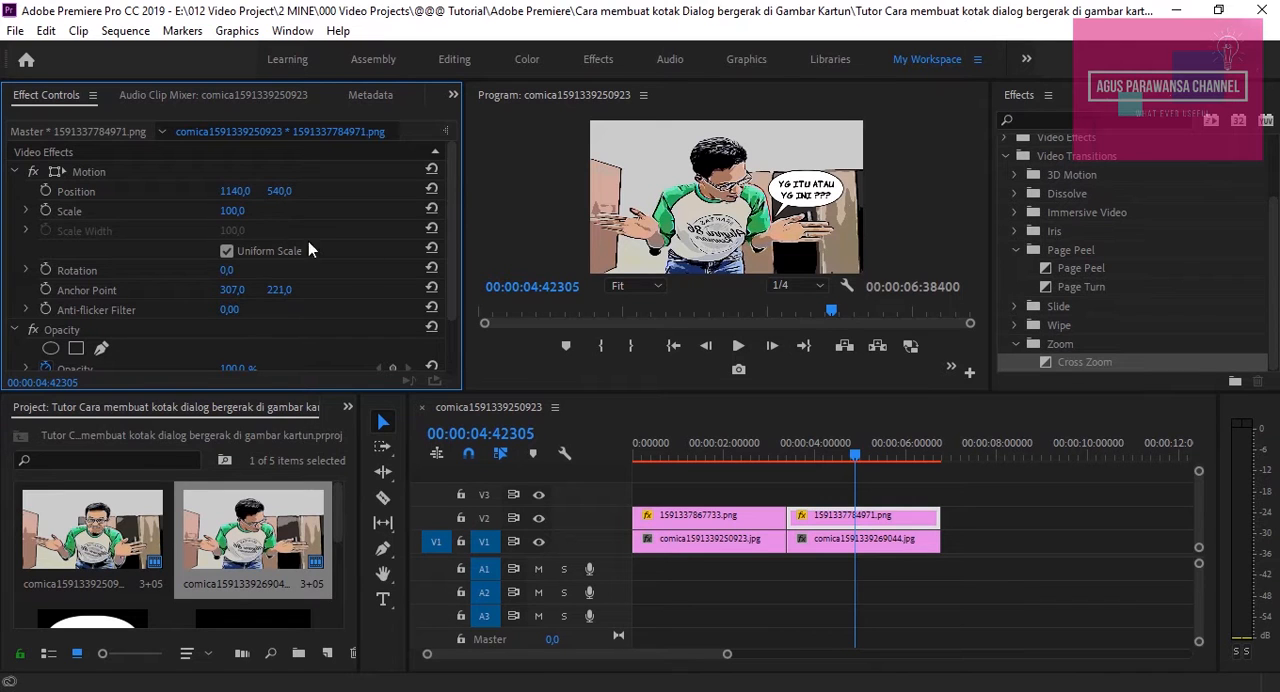
left_click(691, 453)
left_click(704, 518)
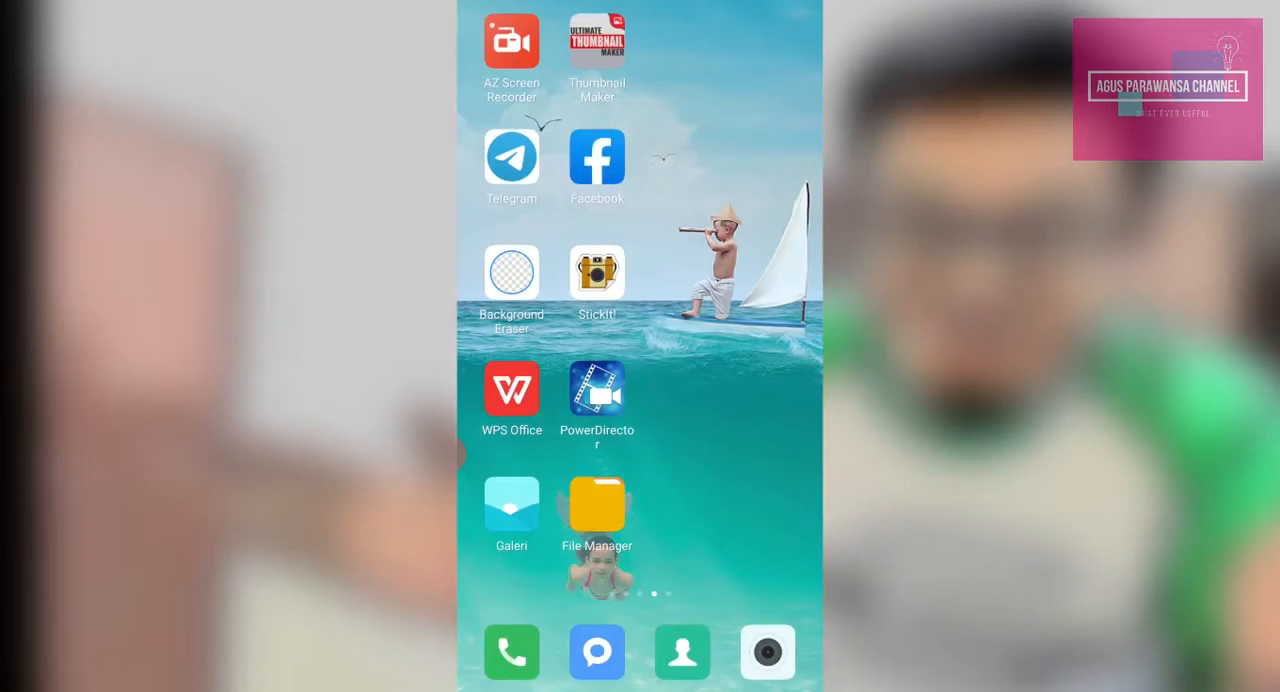
Switch to the Comica app on the phone and load the first photo from the comica album in the gallery
left_click_drag(720, 400, 680, 400)
left_click_drag(600, 400, 652, 400)
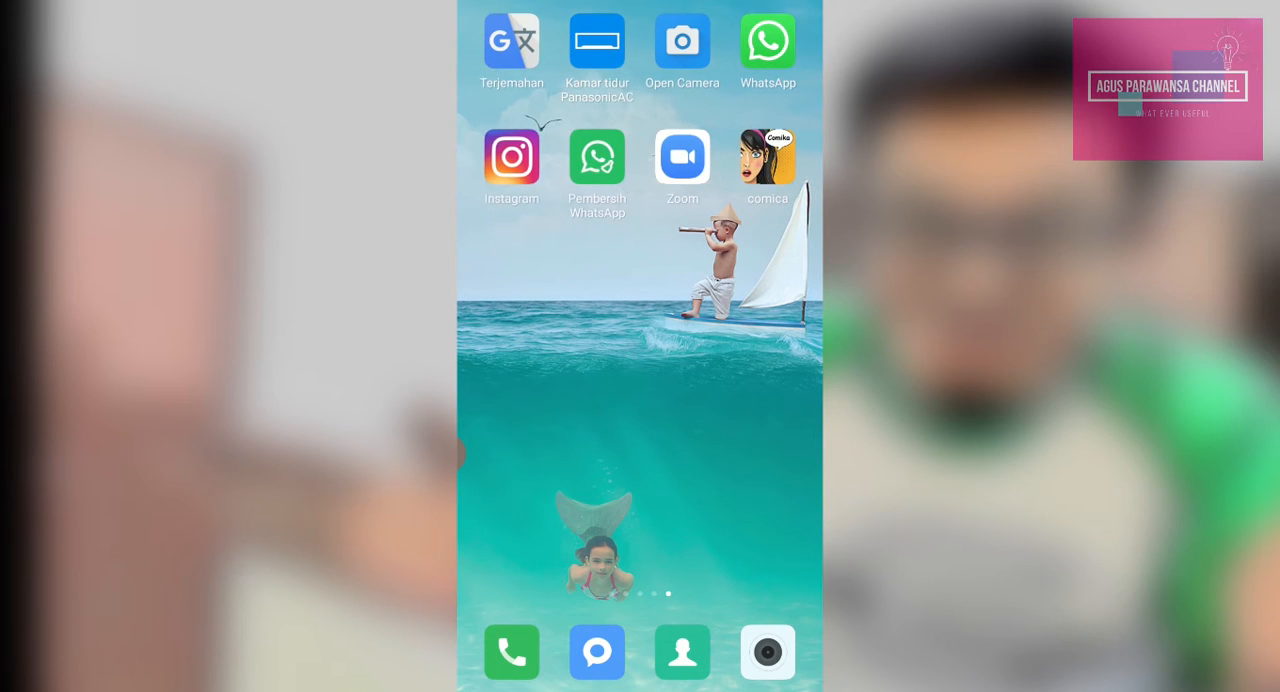
left_click(768, 157)
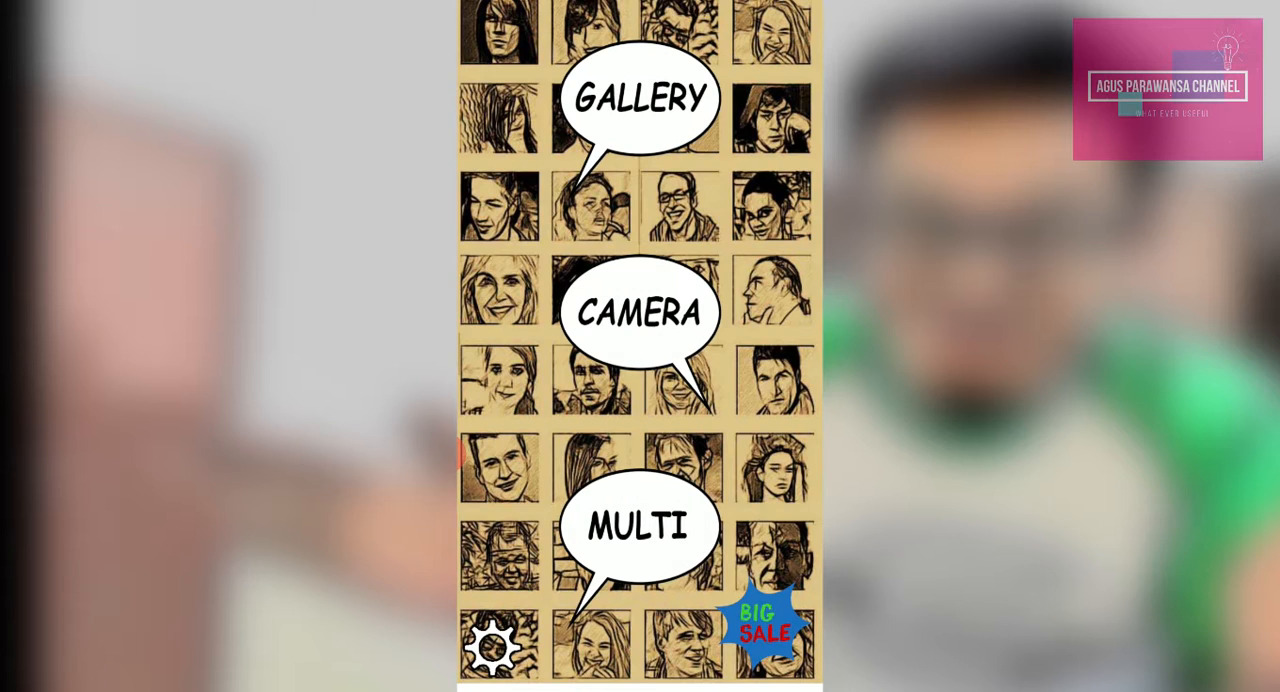
left_click(640, 97)
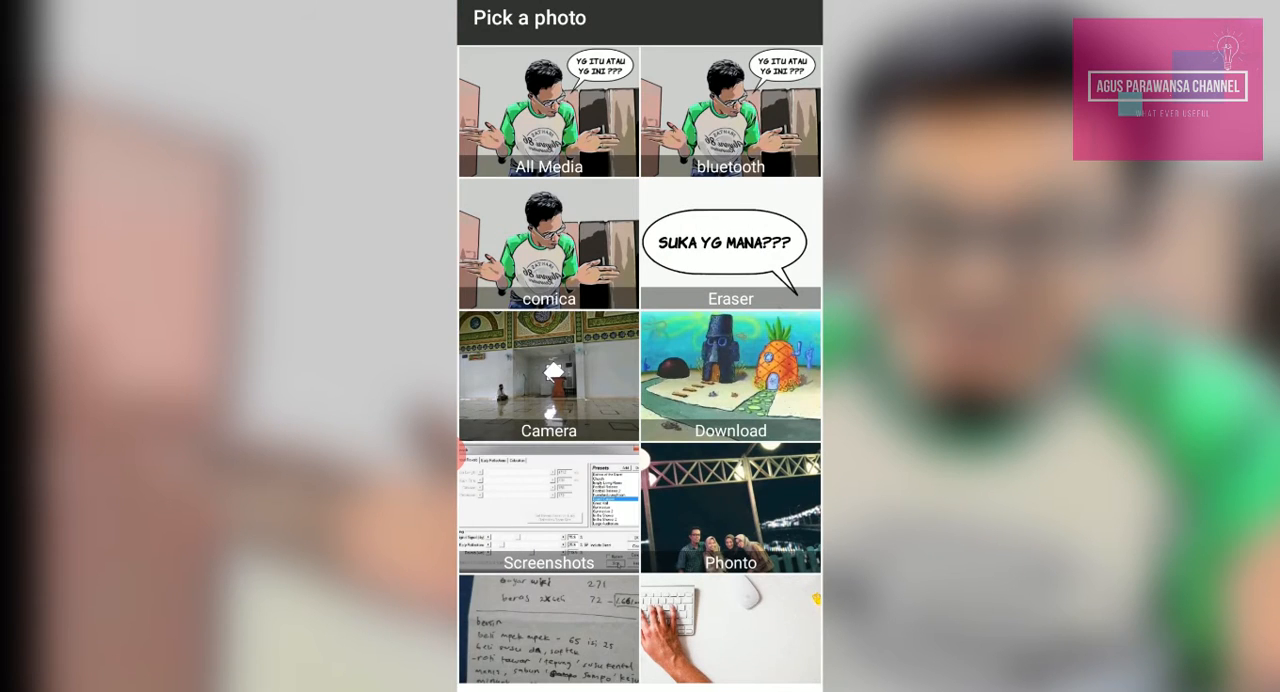
left_click(548, 243)
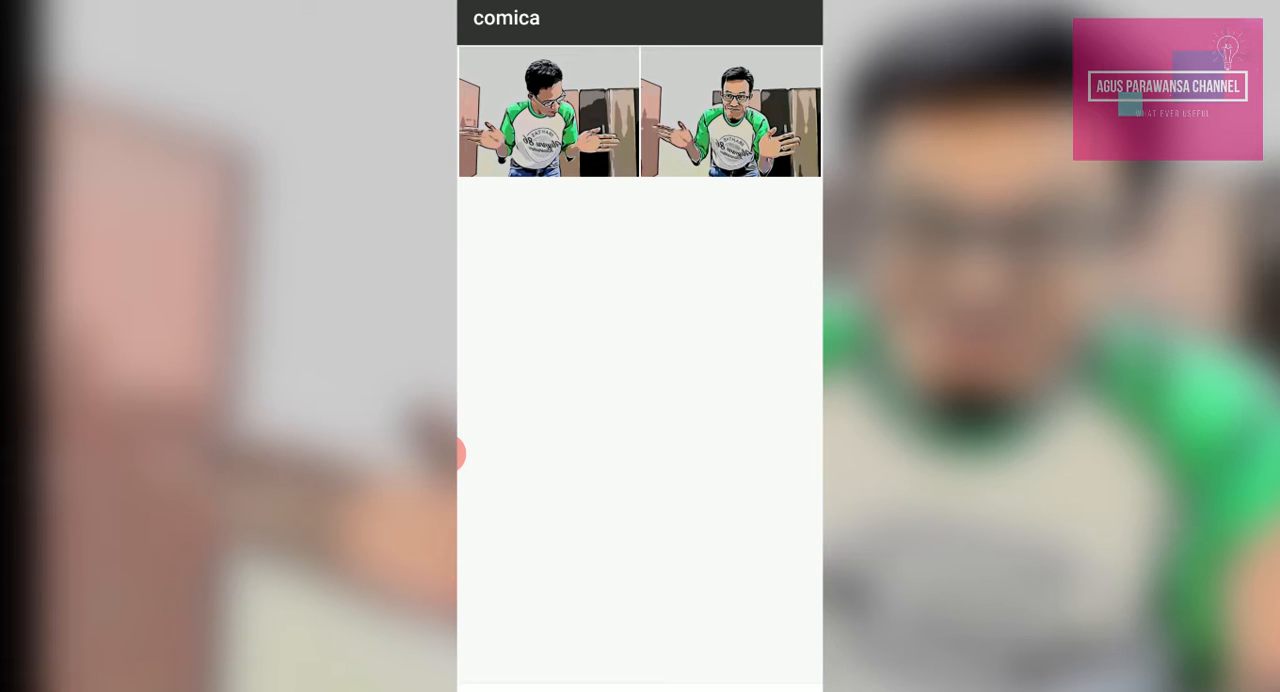
left_click(553, 112)
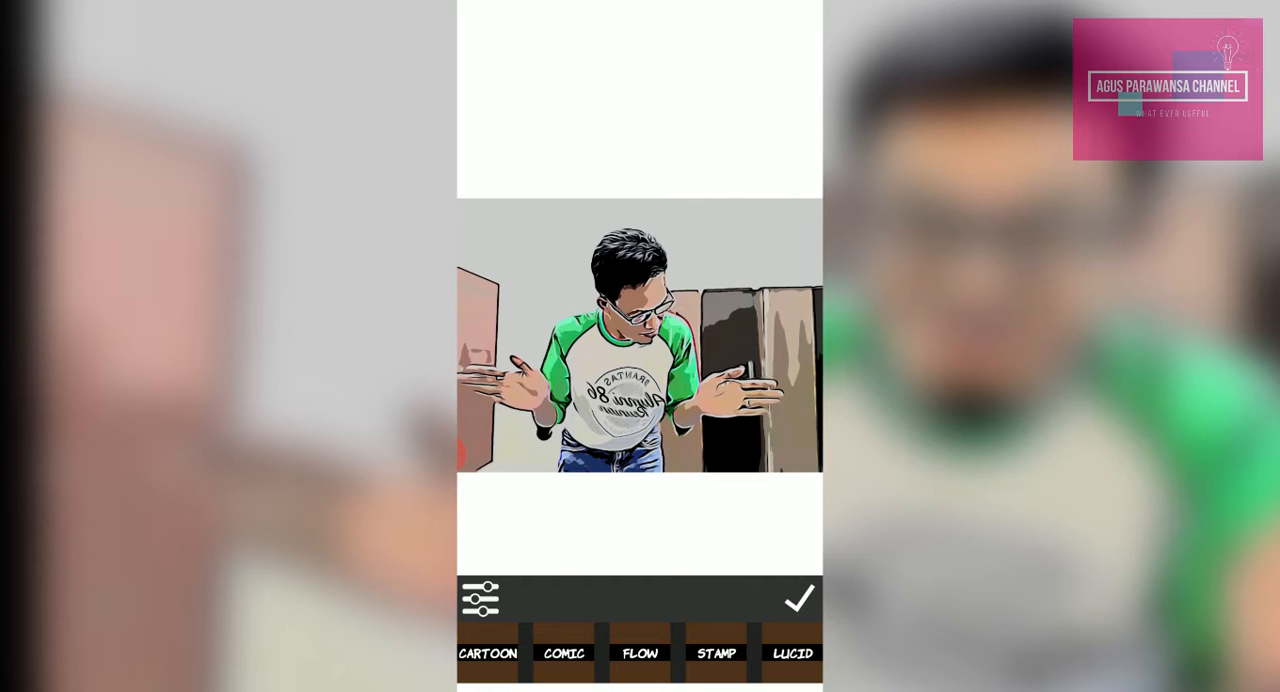
left_click(799, 599)
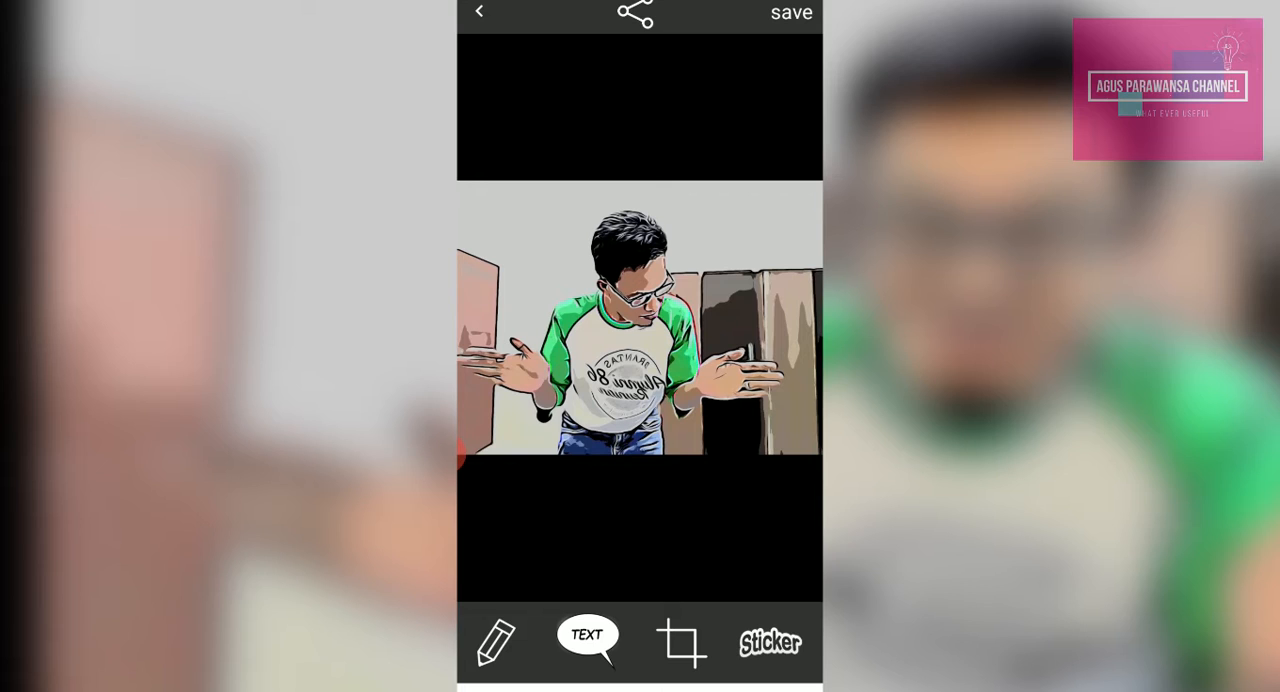
left_click(587, 637)
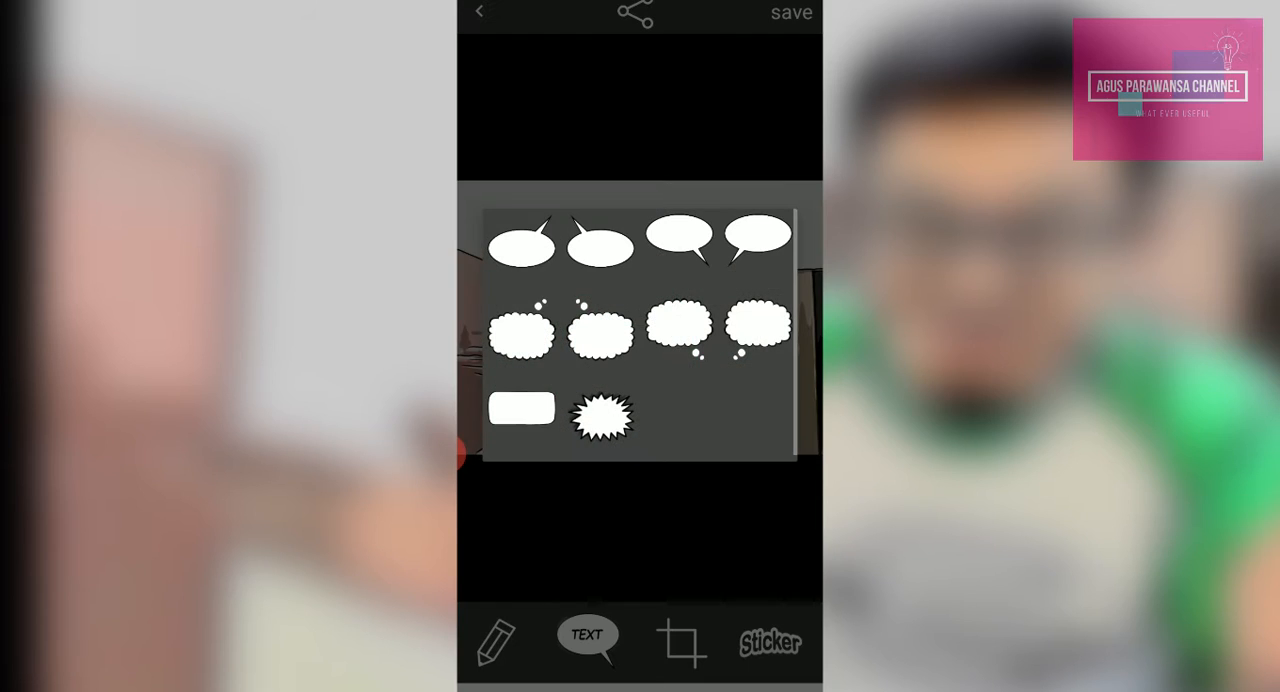
left_click(679, 235)
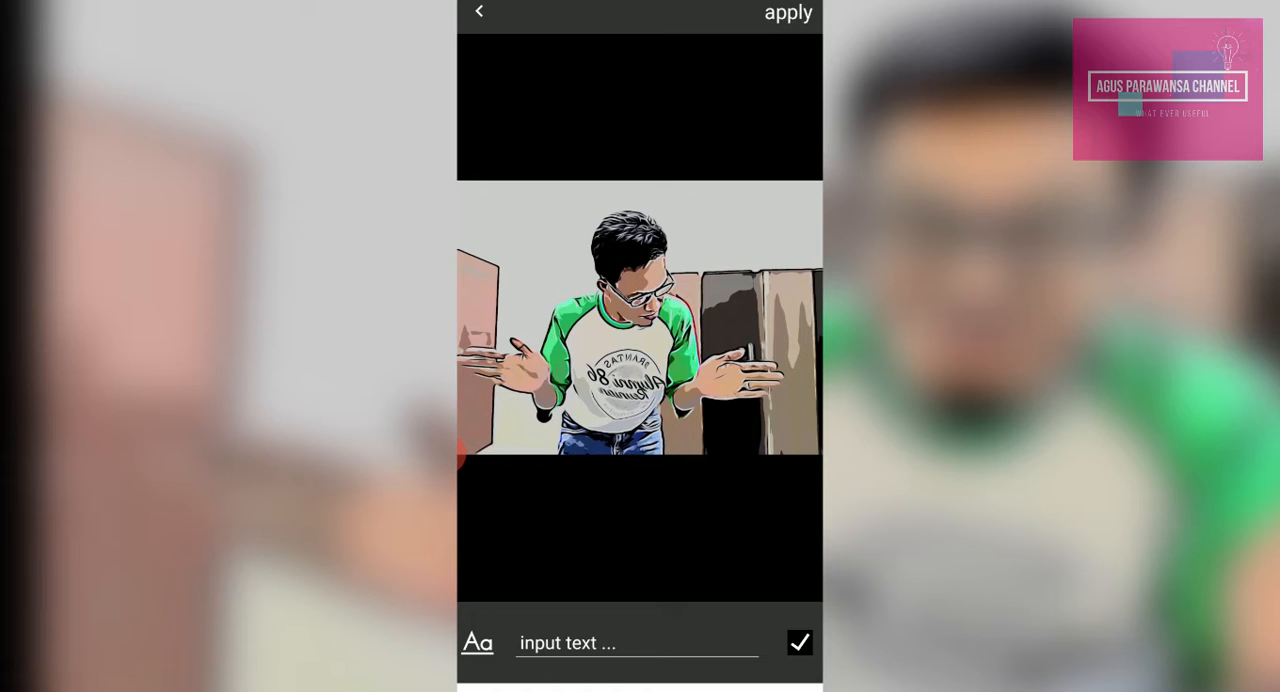
left_click(479, 12)
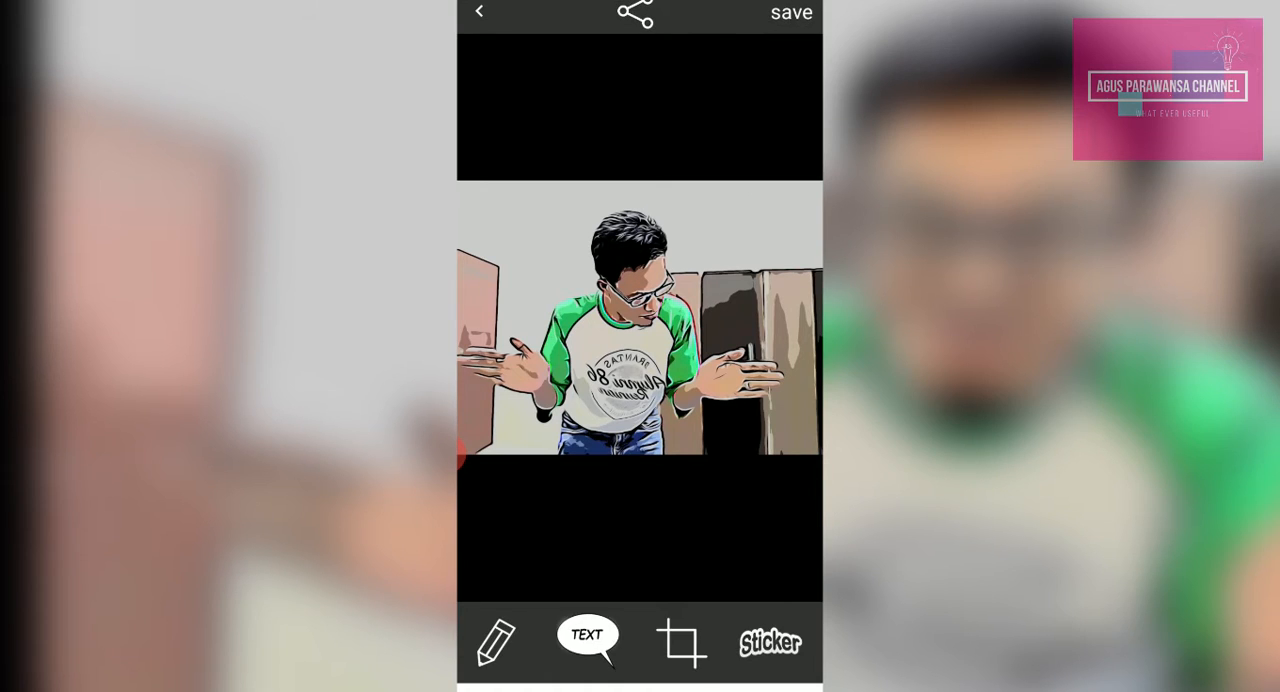
left_click(587, 637)
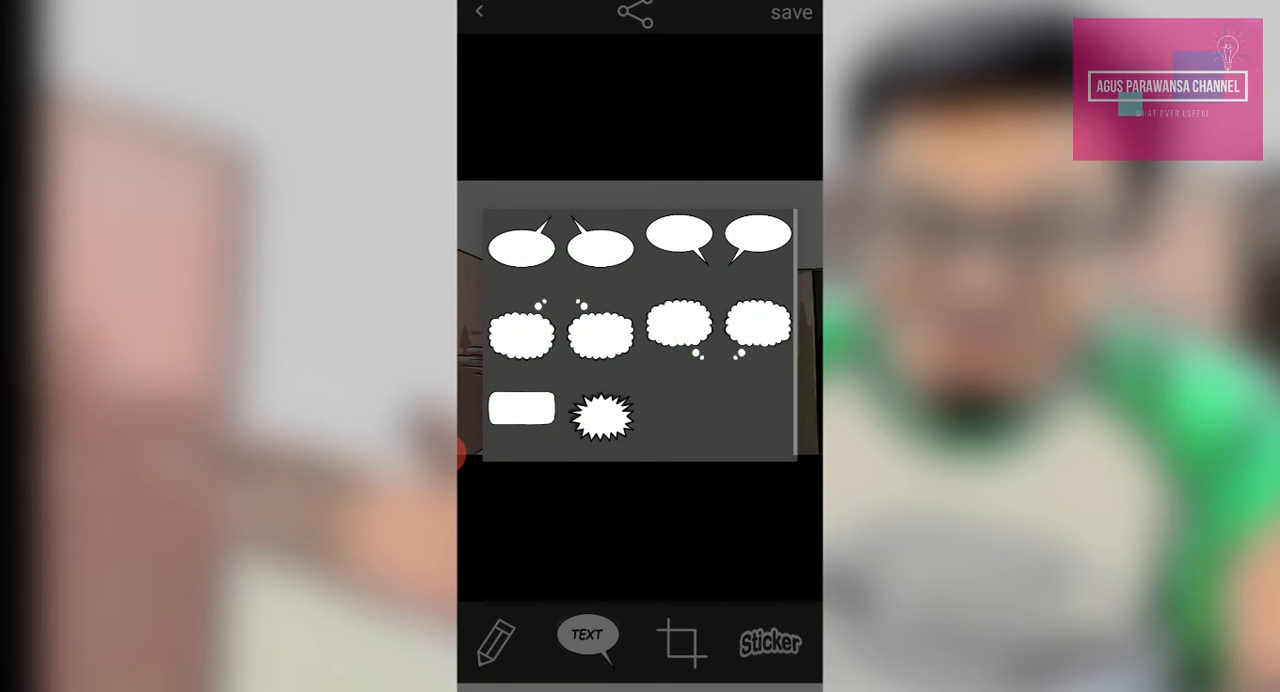
left_click(679, 323)
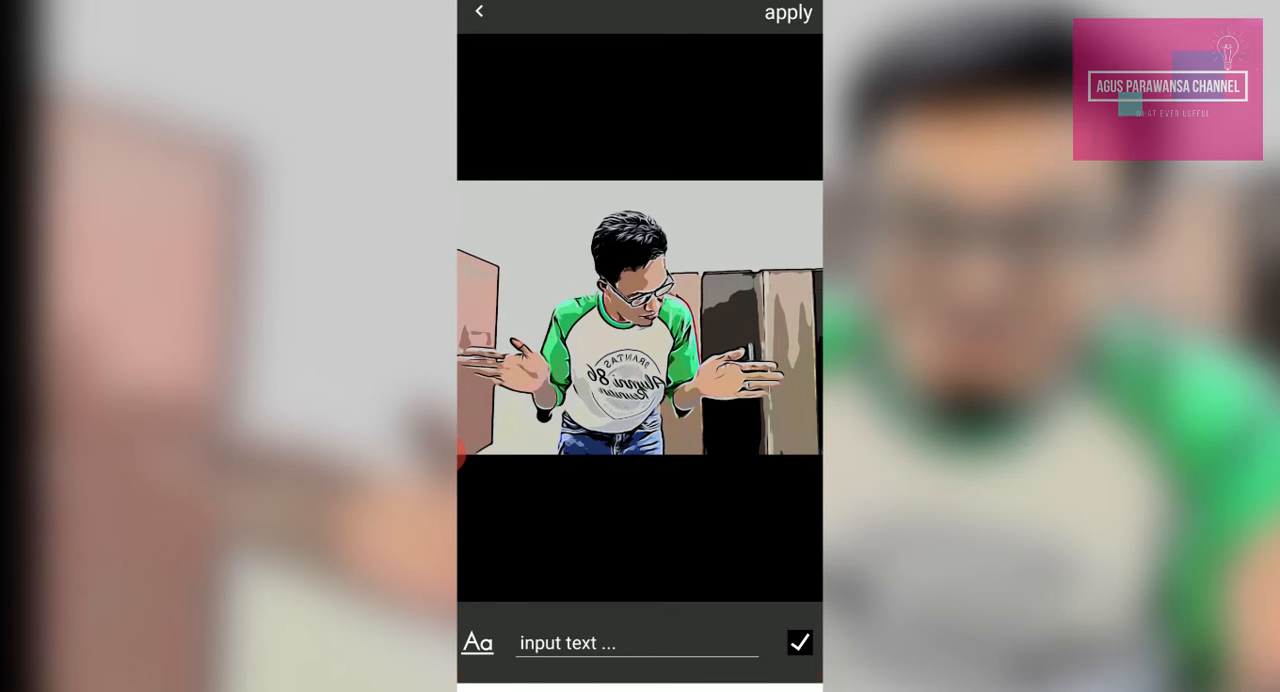
key("Escape")
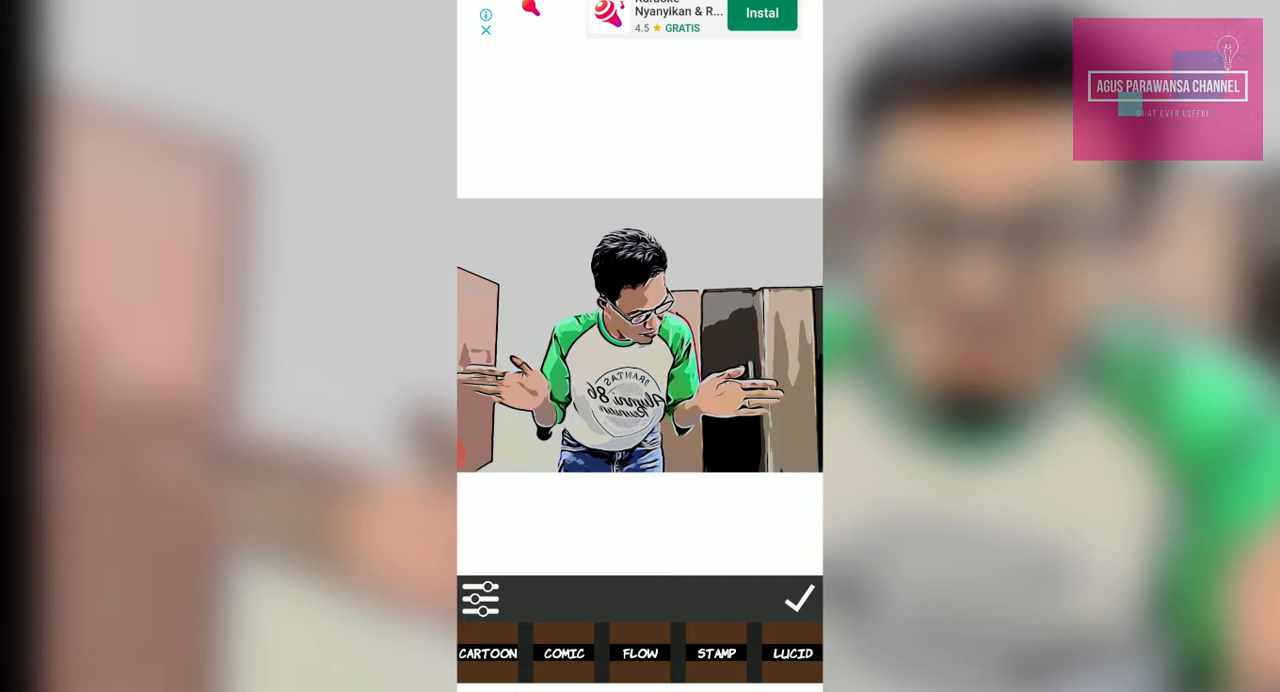
Accept the photo without changing its filter and add an oval speech bubble with its tail pointing down to the right
left_click(799, 599)
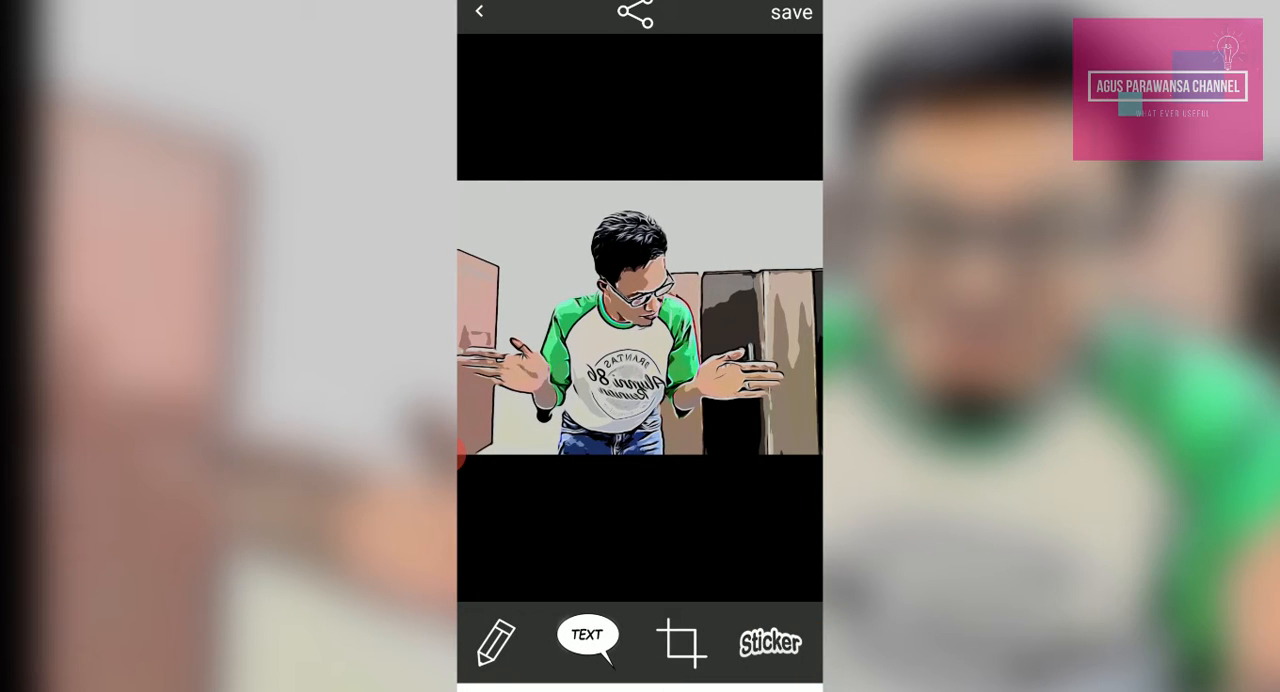
left_click(587, 637)
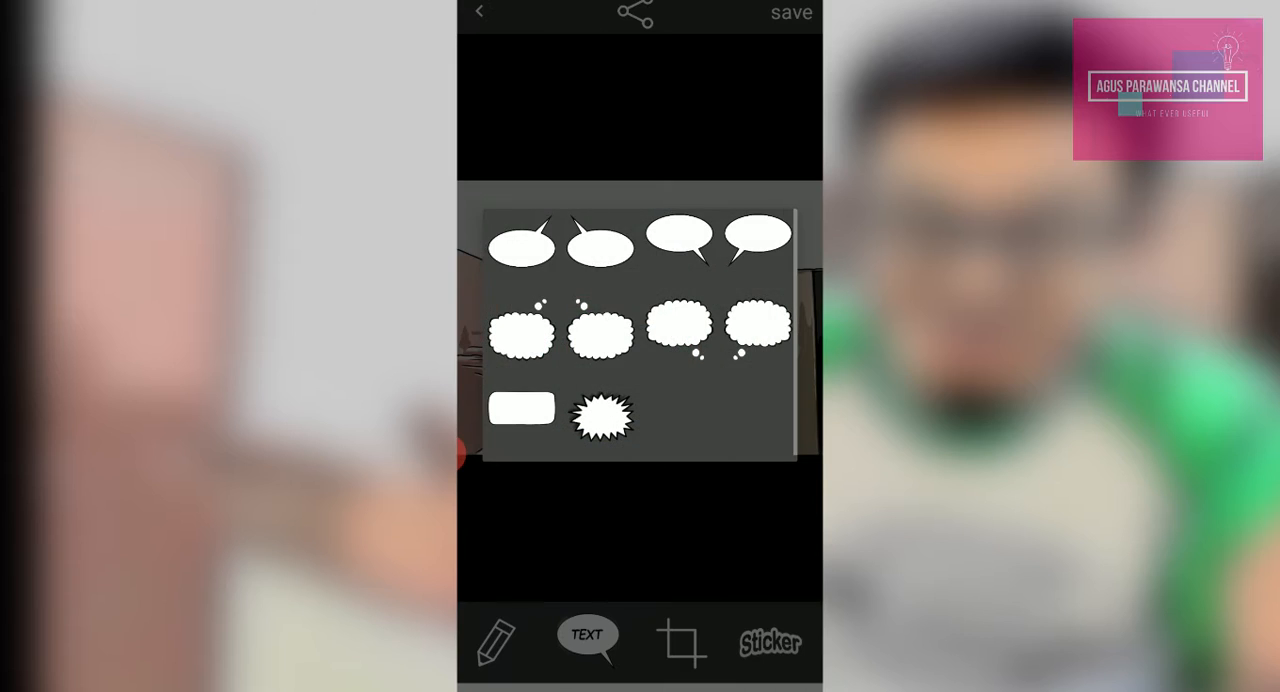
left_click(679, 235)
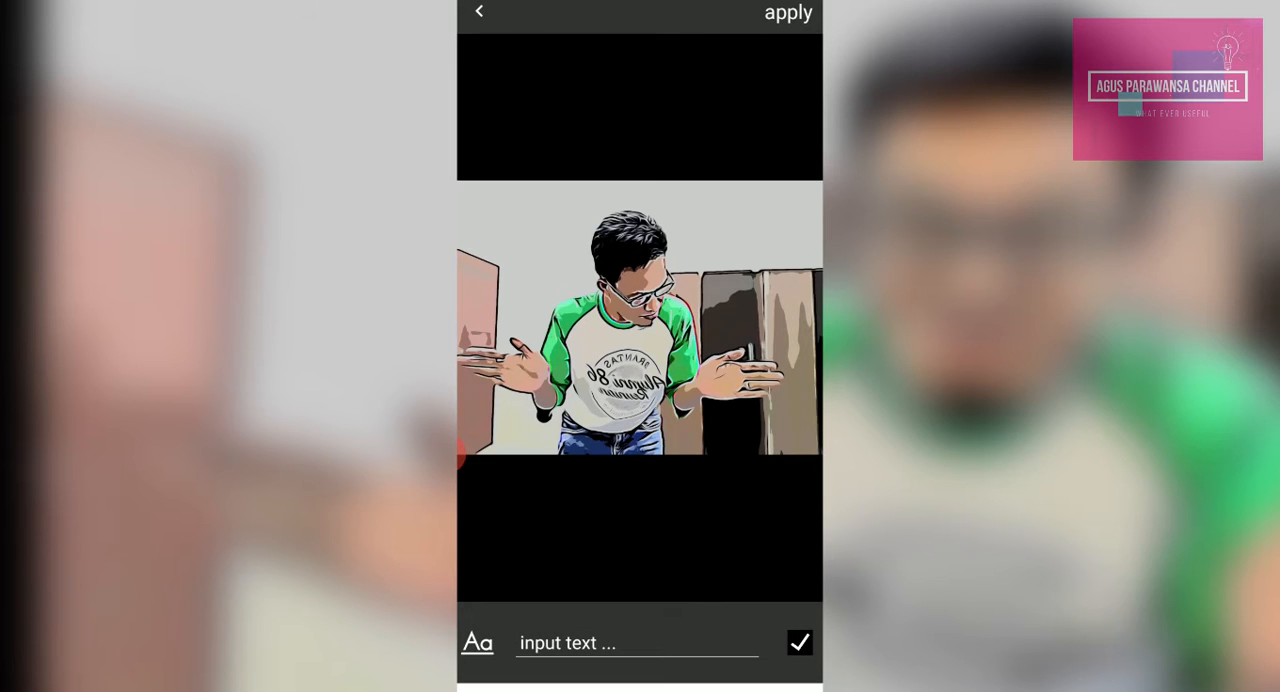
Enter "Suka yang mana ???" as the speech bubble's text, with a single space before the question marks
left_click(637, 643)
left_click(485, 605)
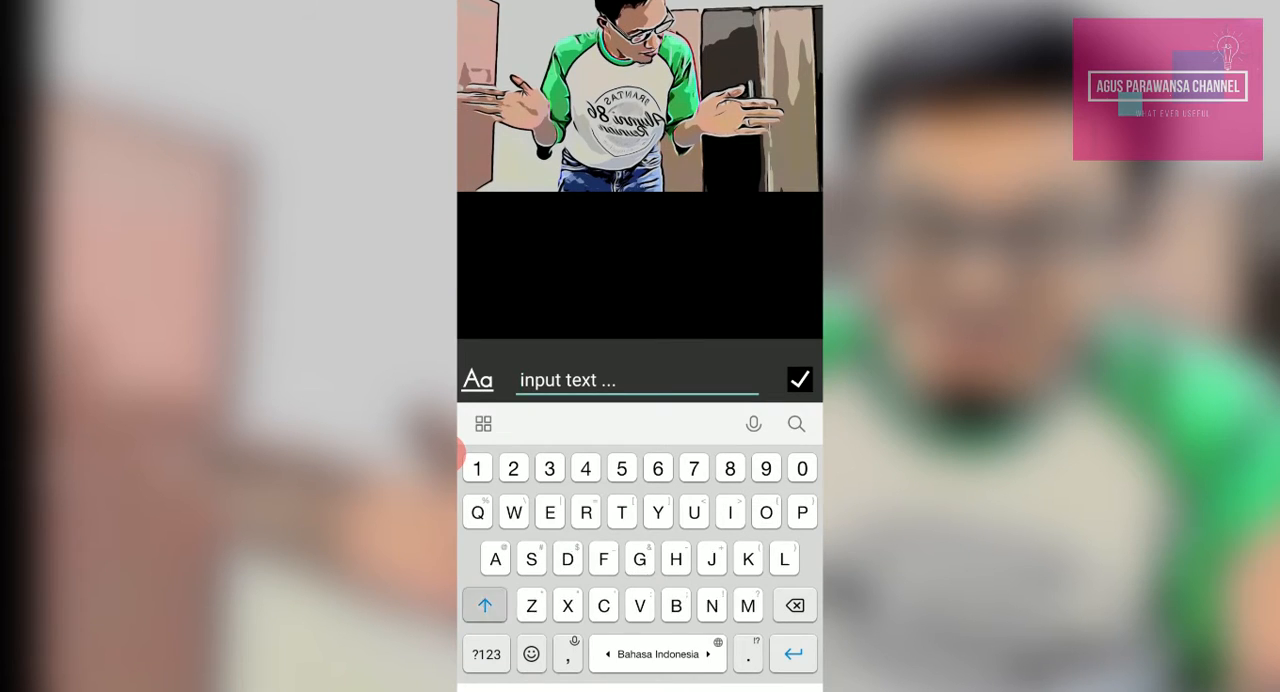
type("Su")
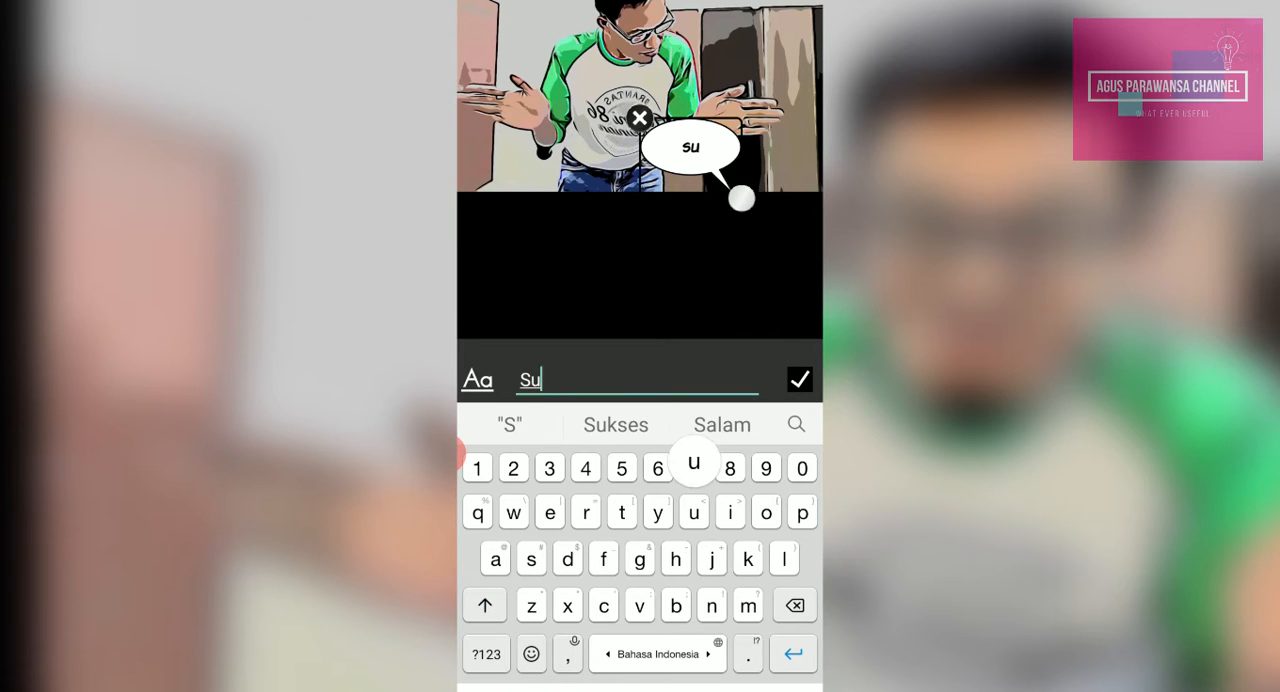
type("ka yang ")
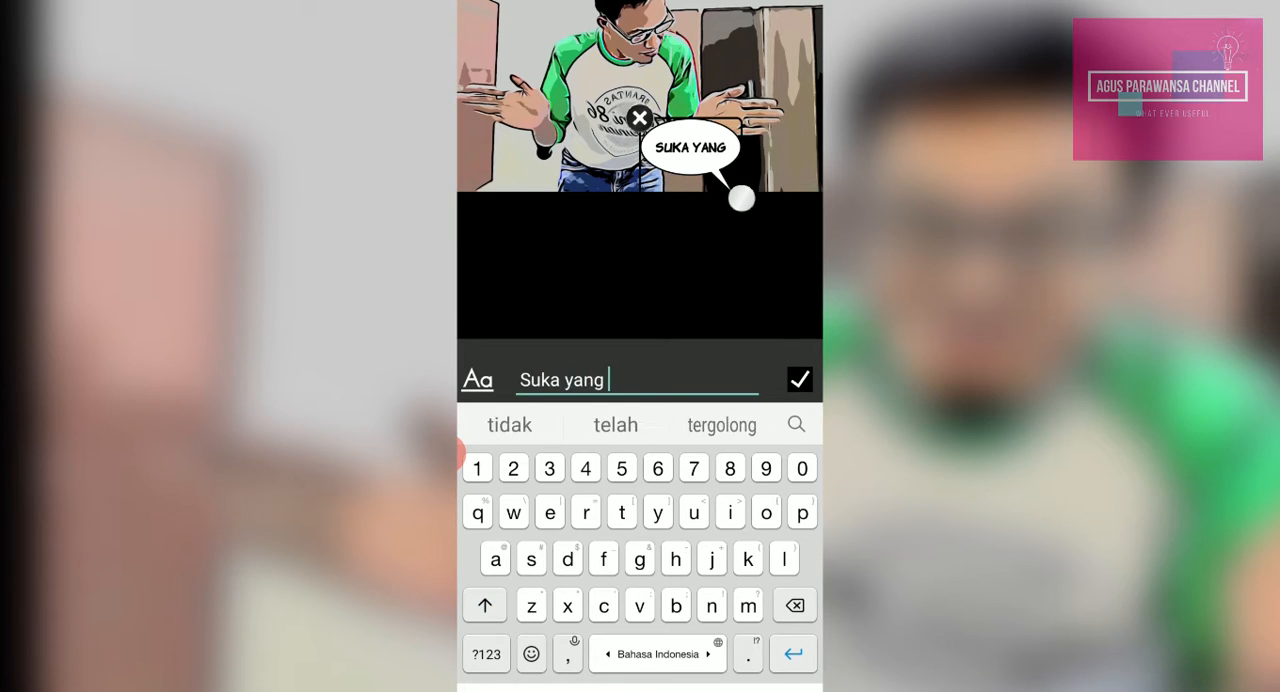
type("mana")
left_click(486, 654)
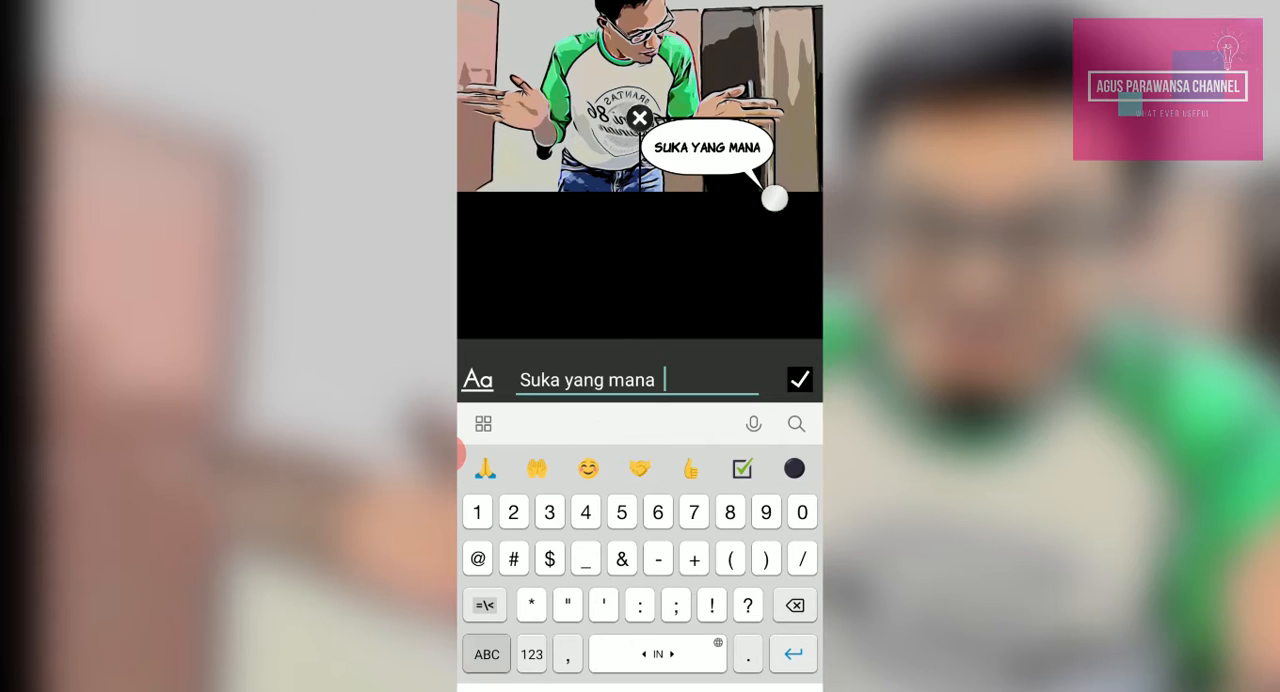
type("???")
left_click(665, 381)
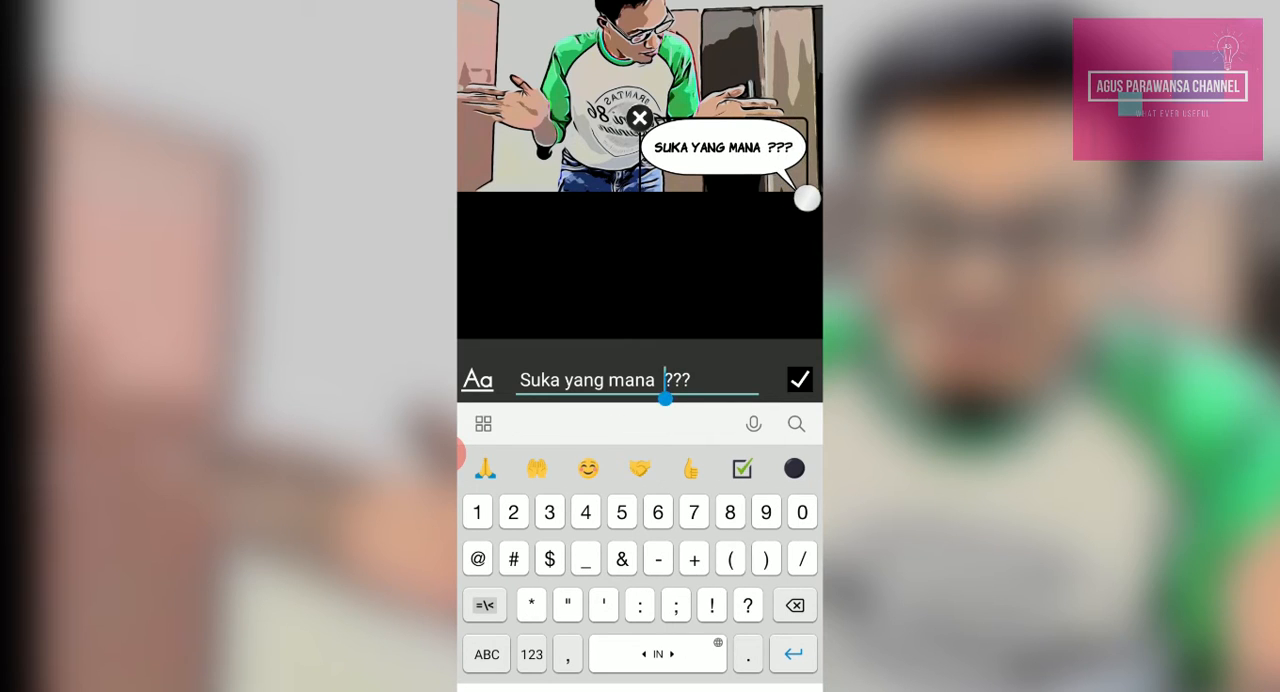
key("BackSpace")
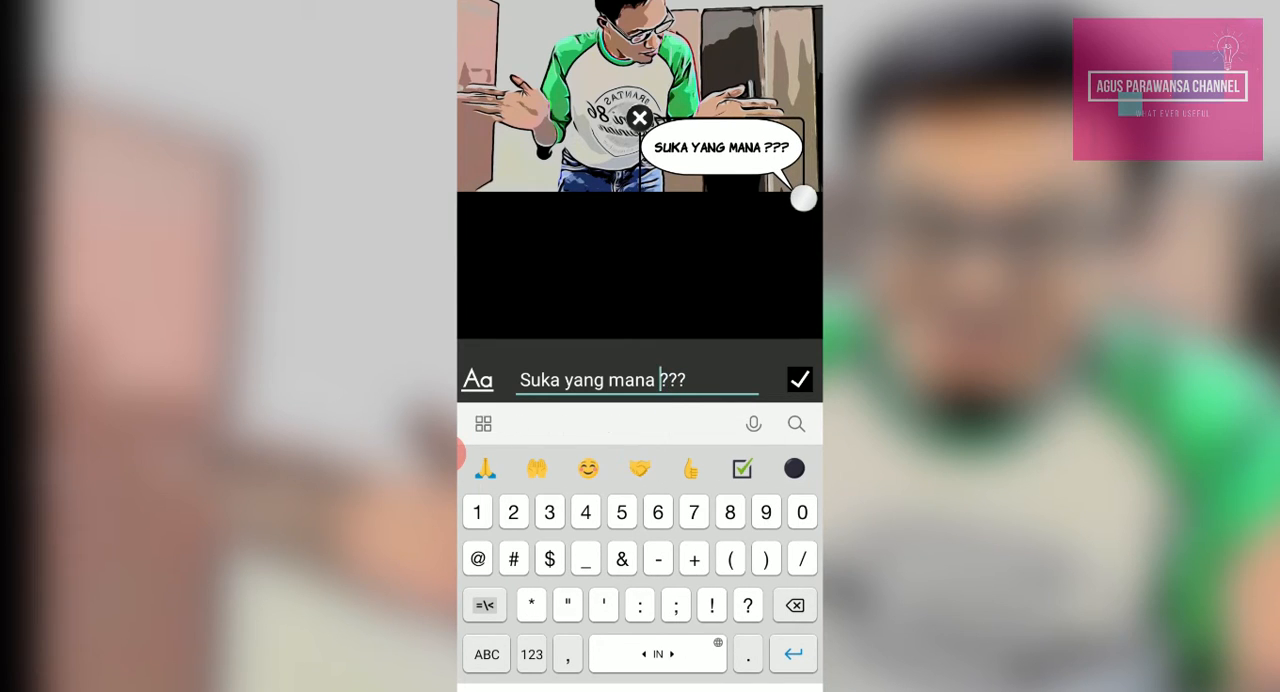
left_click(800, 380)
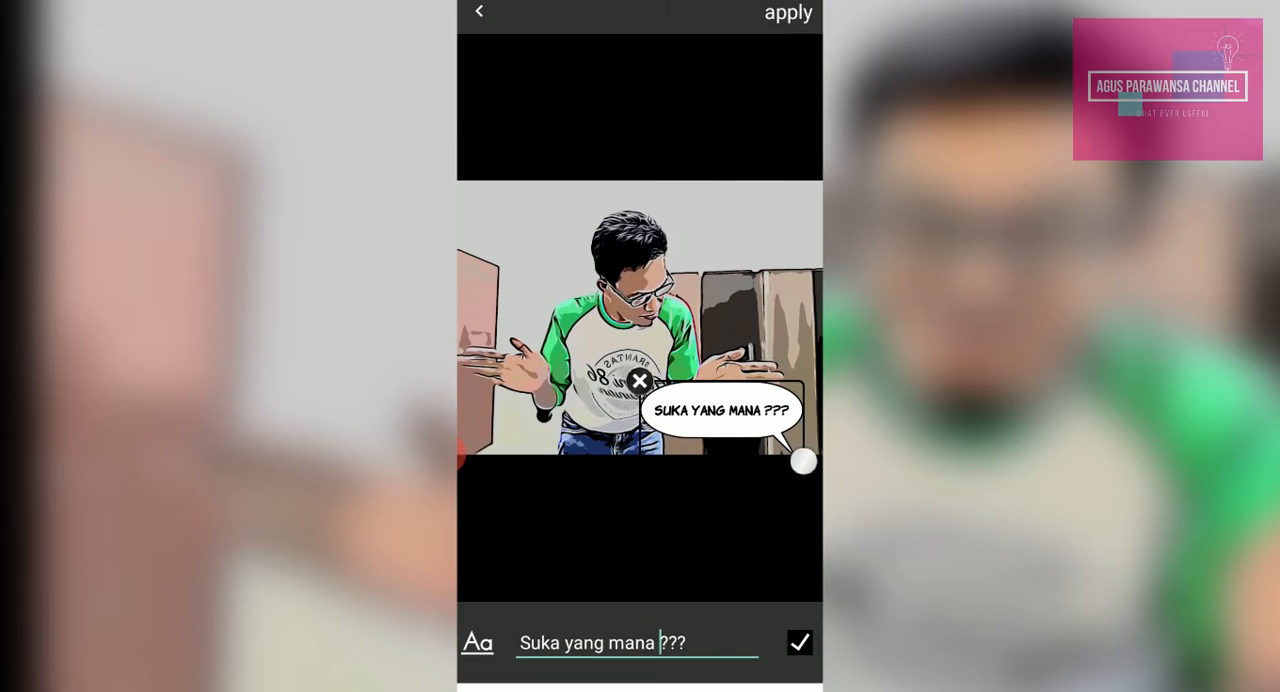
Move the speech bubble to the photo's upper-left area, enlarge it until its tail reaches the man's face, and apply it
left_click_drag(721, 410, 542, 221)
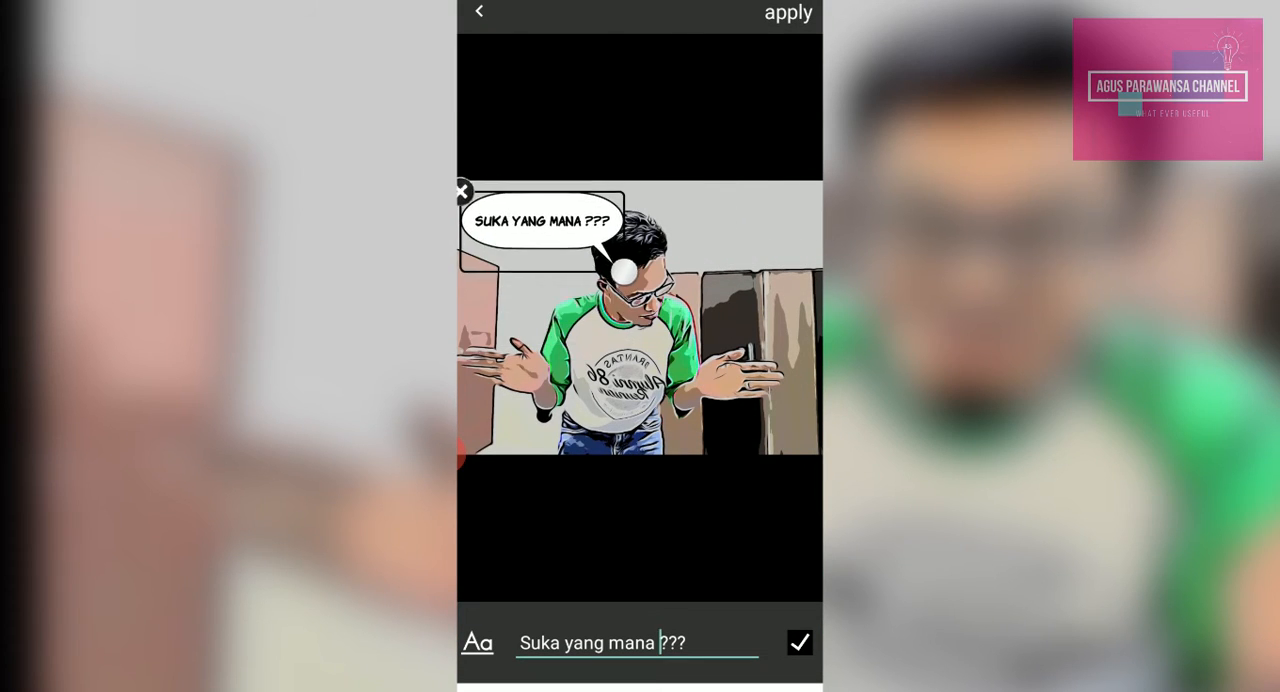
left_click_drag(623, 270, 676, 293)
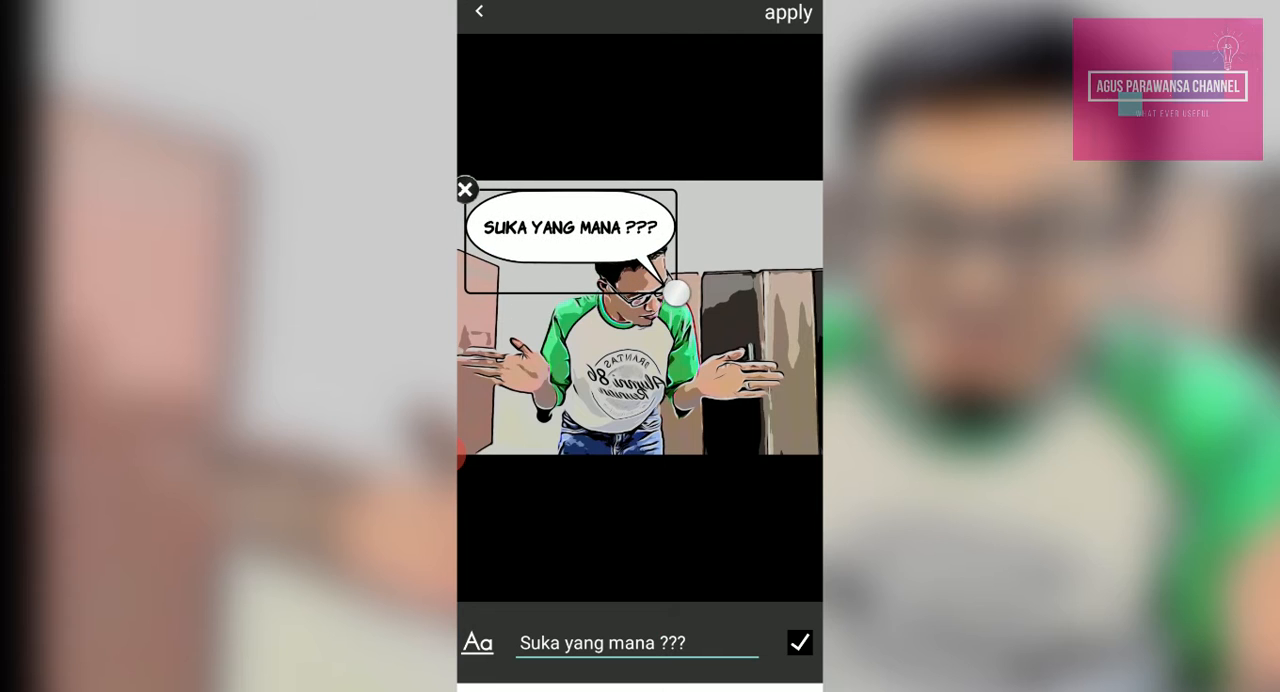
left_click(788, 13)
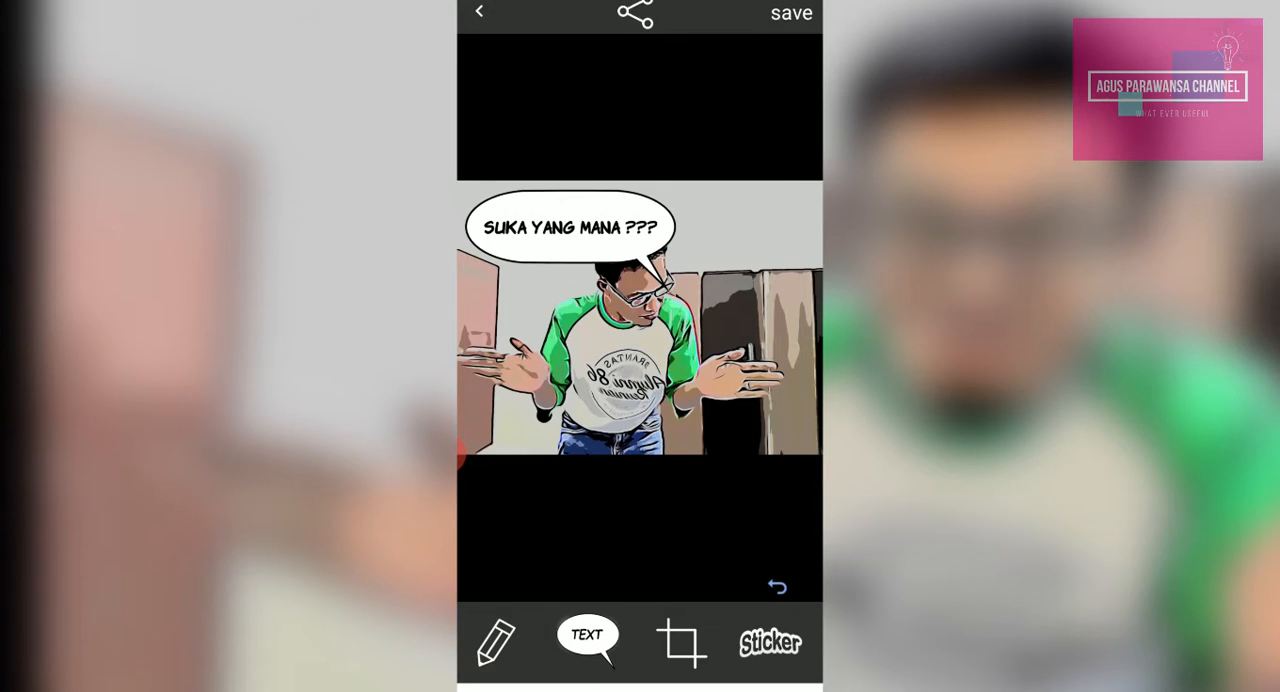
Save the photo with its speech bubble and return to Comica's start screen
left_click(791, 13)
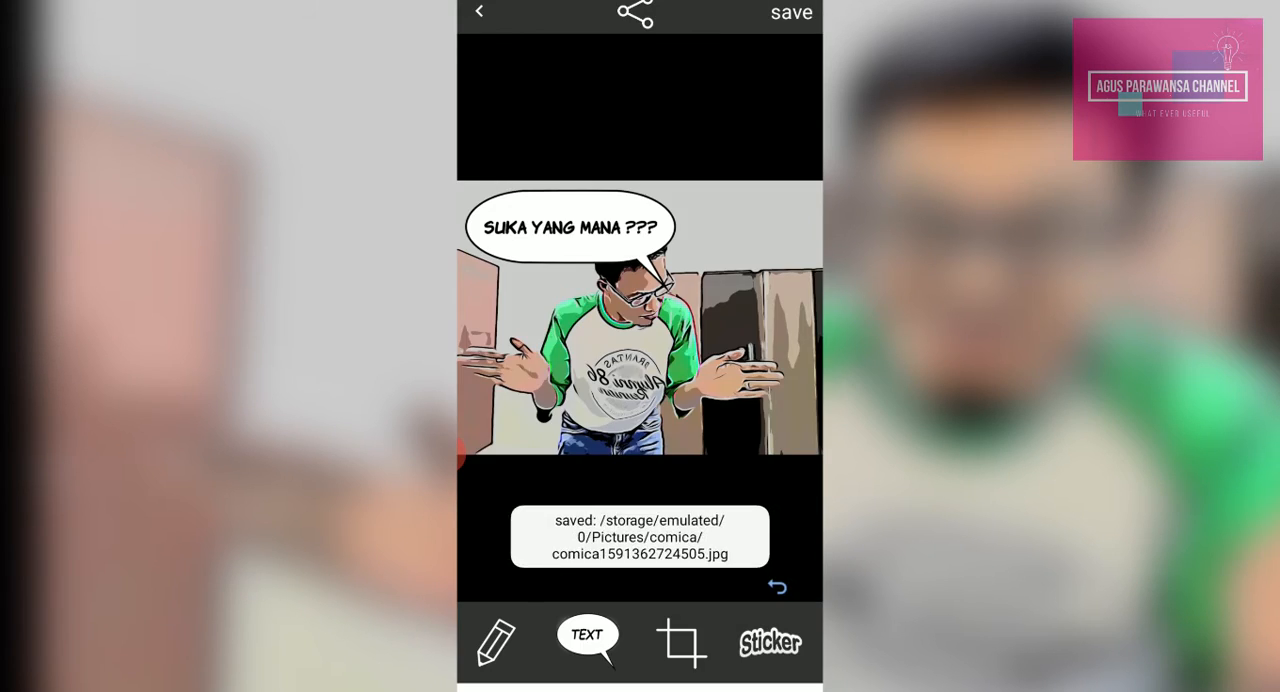
left_click(716, 689)
left_click(718, 689)
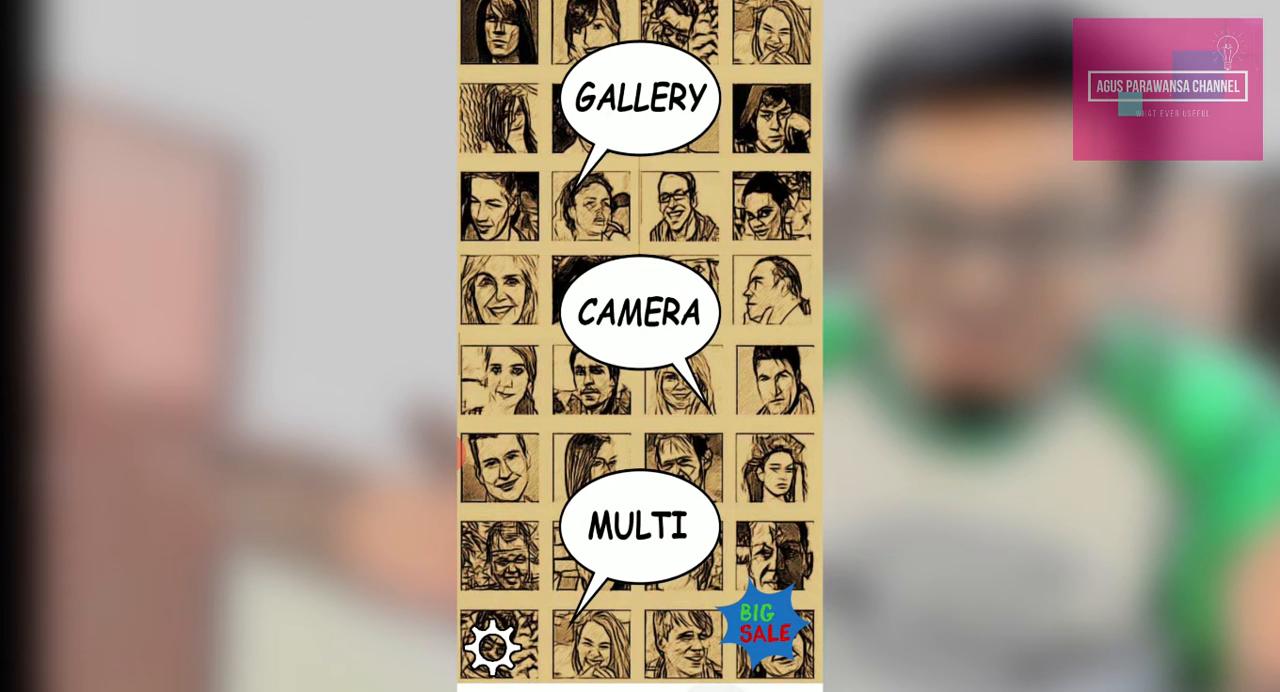
Switch to the Background Eraser app and load the Comica photo with the "SUKA YANG MANA ???" speech bubble
left_click(692, 309)
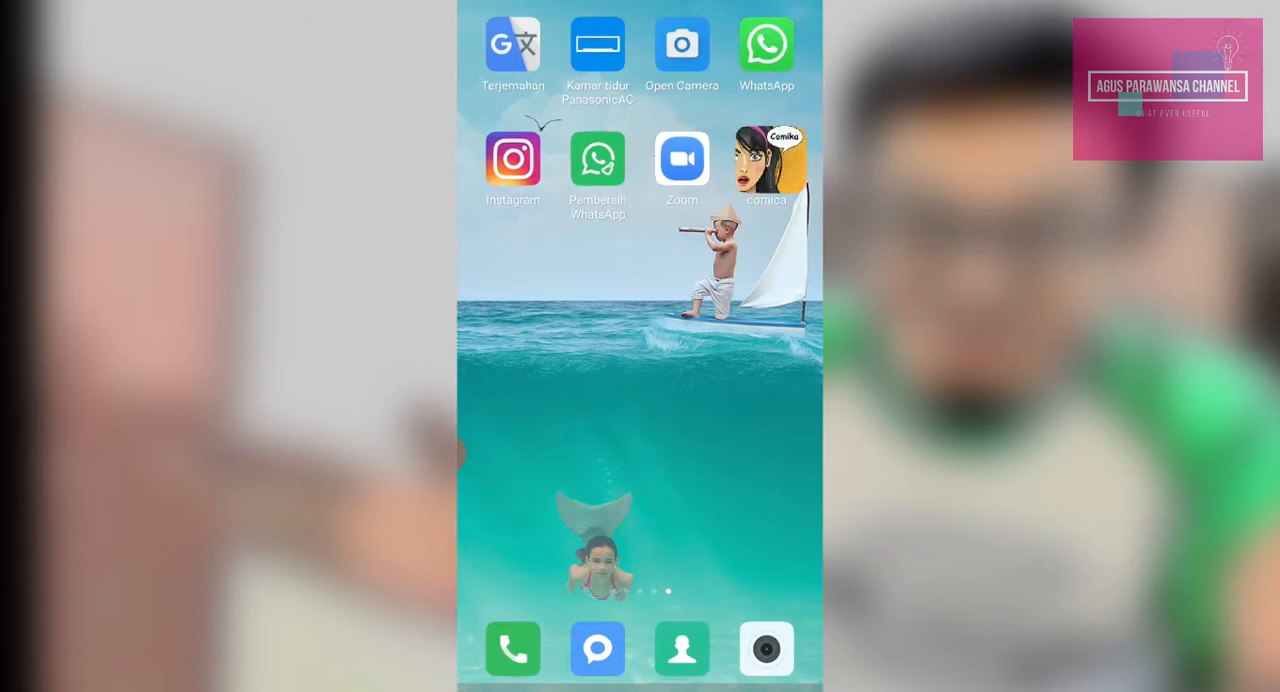
left_click_drag(540, 420, 780, 420)
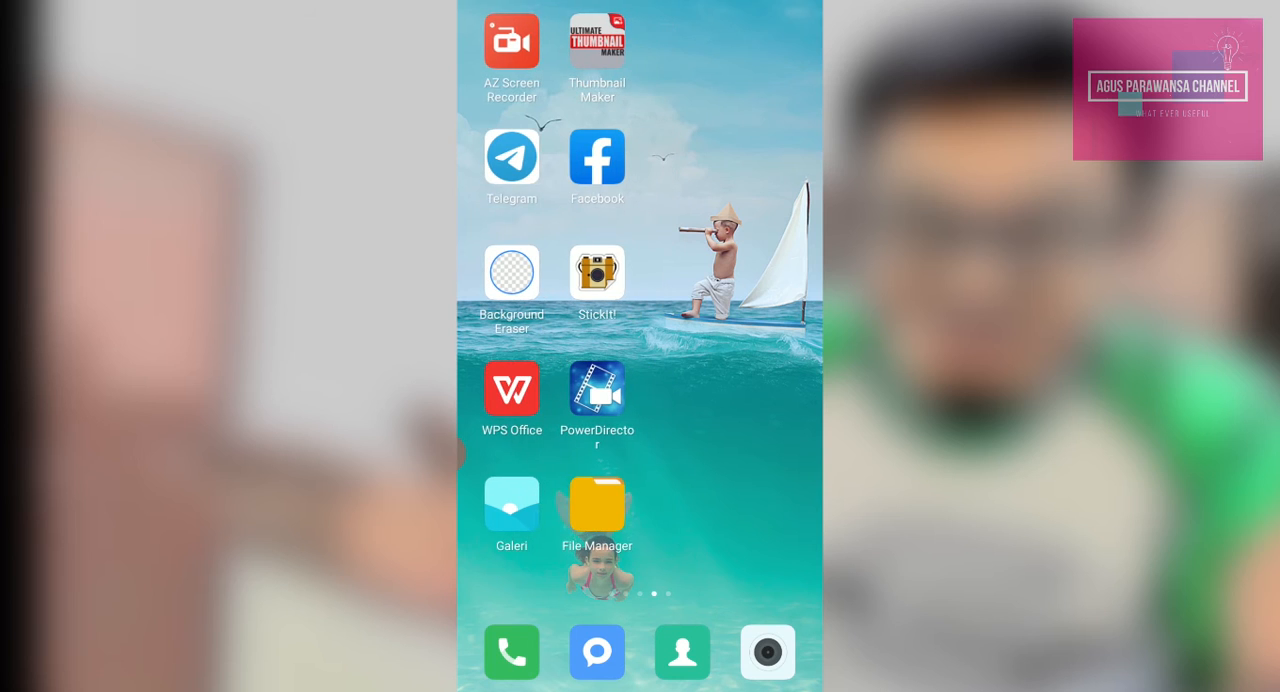
left_click(511, 272)
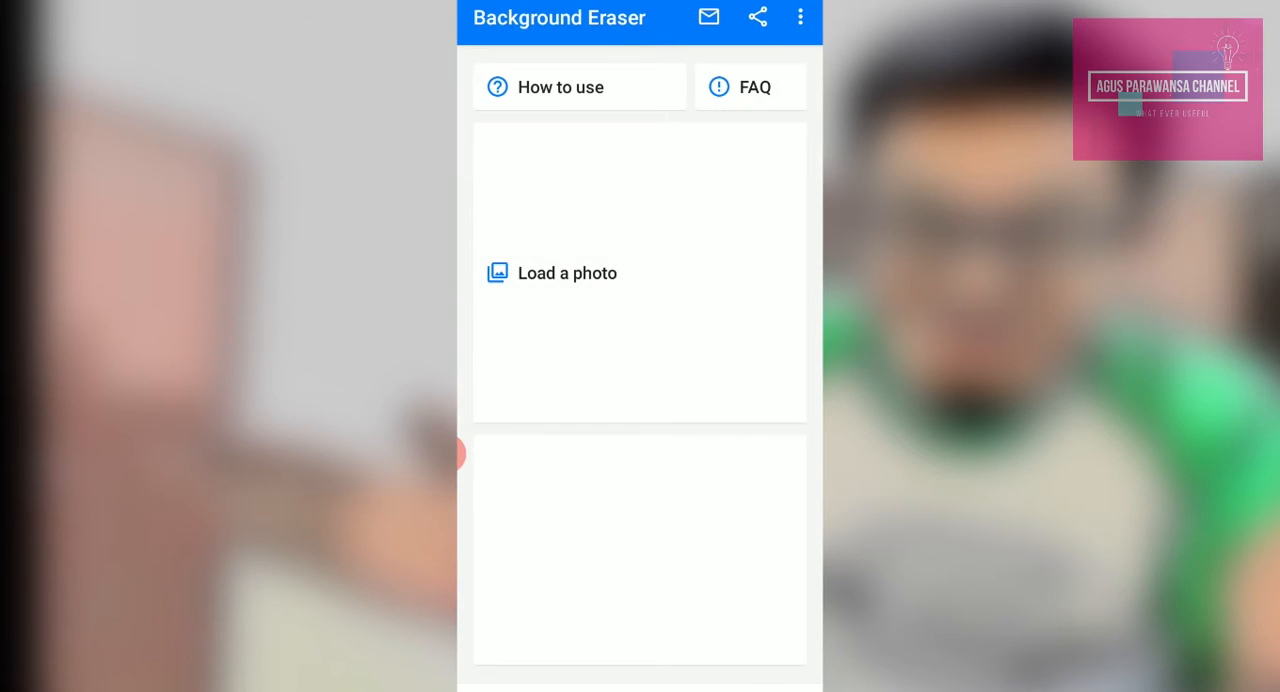
left_click(567, 273)
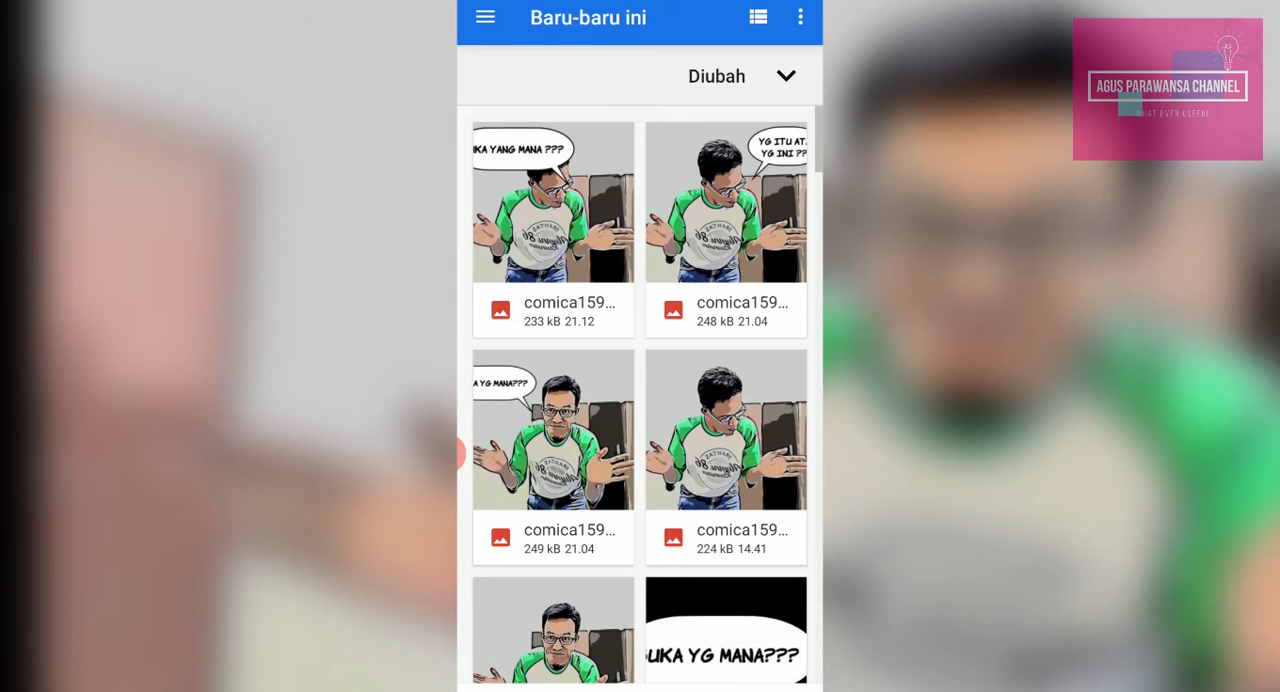
left_click(553, 204)
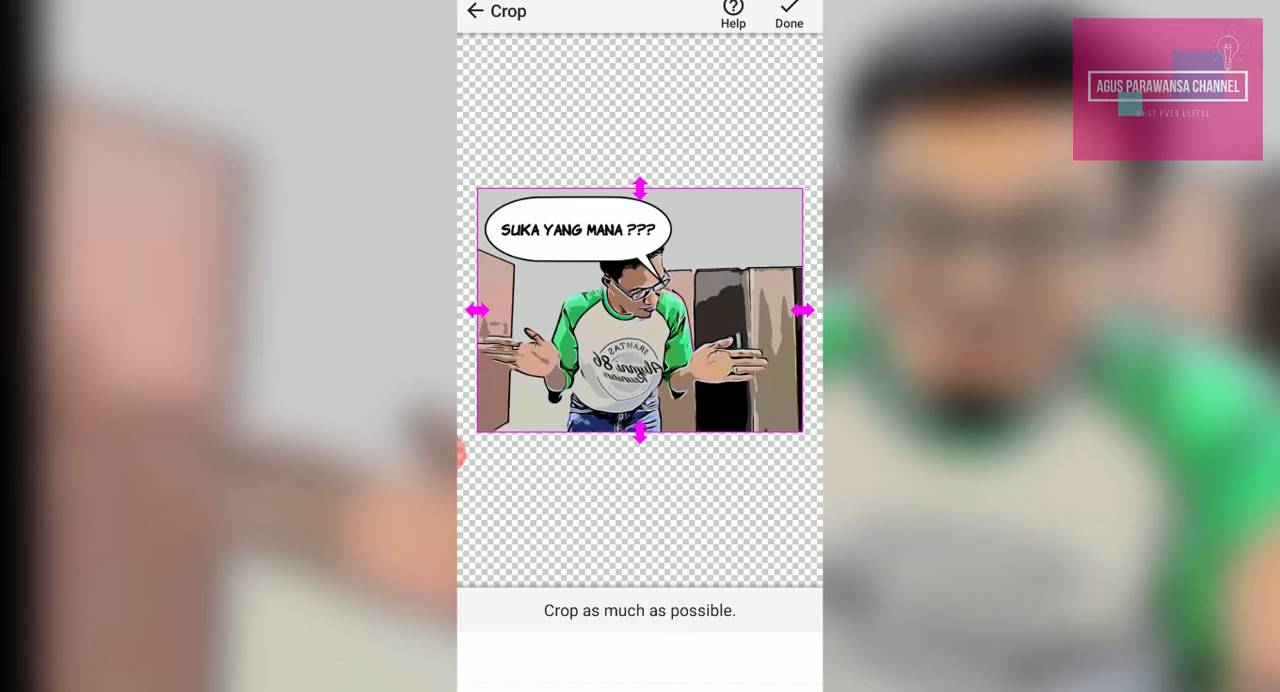
Crop the photo closely around the speech bubble and its tail, cutting off the lower part and the far side, and accept the crop
left_click_drag(640, 432, 640, 314)
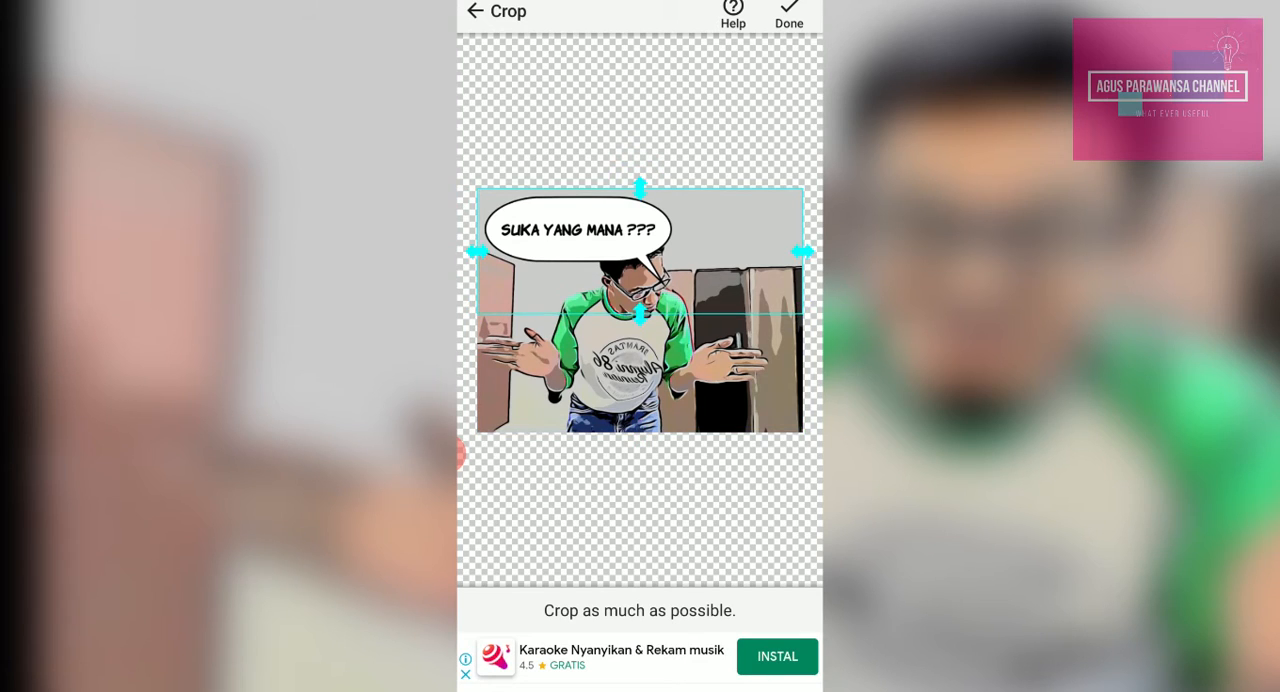
left_click_drag(802, 252, 690, 252)
left_click_drag(583, 314, 583, 301)
left_click(789, 14)
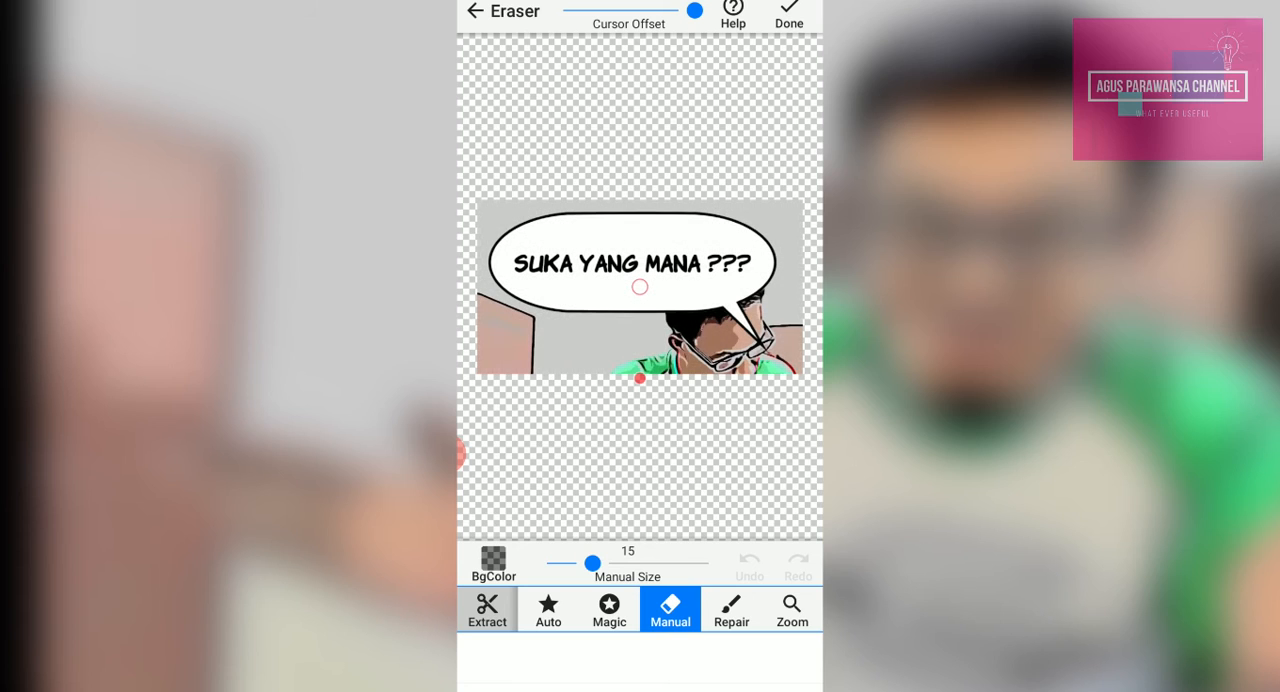
Erase everything around the speech bubble with the Magic eraser at size 50, and save the cutout with edge smoothing 1
left_click(609, 610)
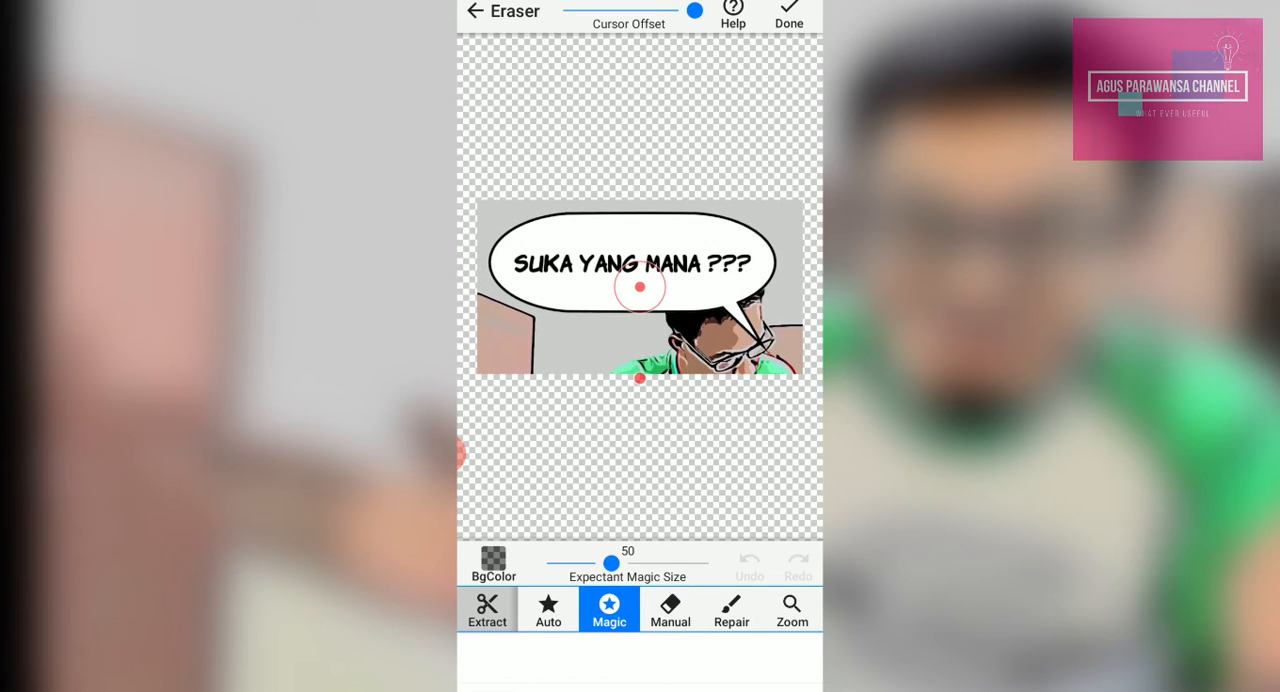
mouse_move(640, 378)
left_mouse_down()
mouse_move(551, 486)
mouse_move(566, 491)
mouse_move(511, 423)
mouse_move(556, 443)
mouse_move(485, 386)
mouse_move(479, 360)
mouse_move(520, 295)
mouse_move(612, 292)
mouse_move(792, 330)
mouse_move(792, 368)
mouse_move(763, 410)
mouse_move(751, 397)
mouse_move(791, 437)
mouse_move(726, 426)
mouse_move(670, 453)
mouse_move(543, 454)
mouse_move(514, 406)
mouse_move(720, 414)
mouse_move(751, 440)
mouse_move(777, 440)
mouse_move(765, 423)
left_mouse_up()
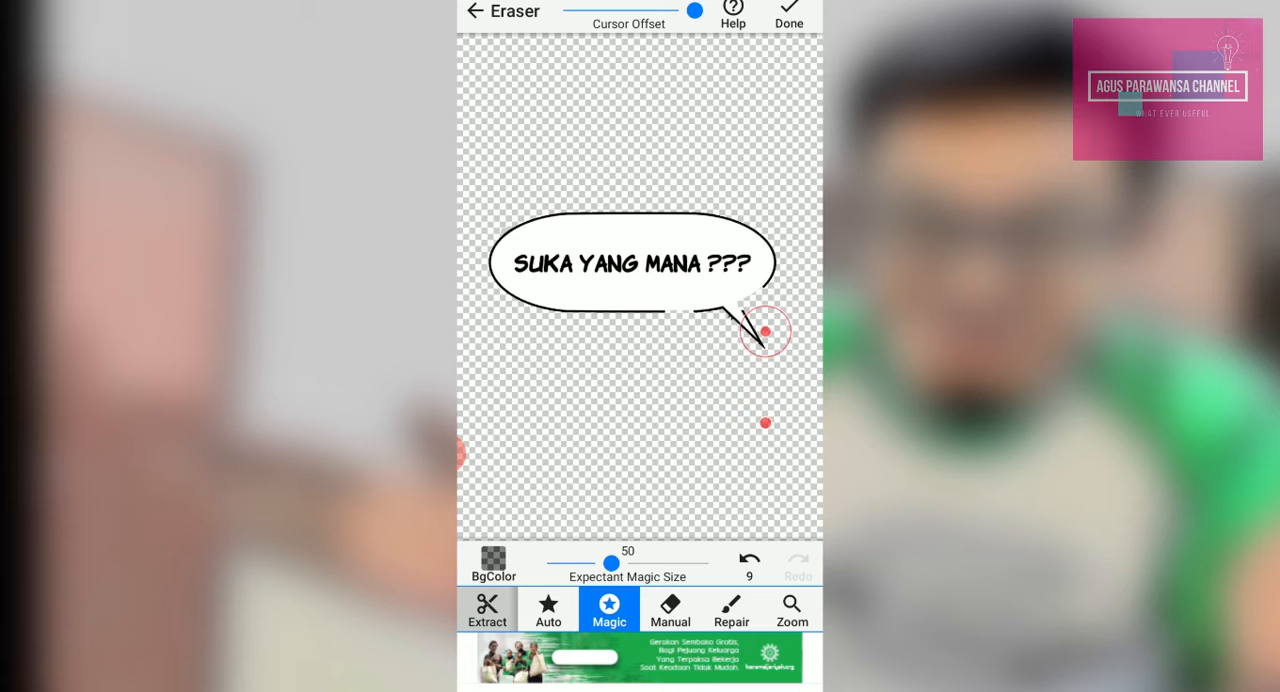
left_click(789, 15)
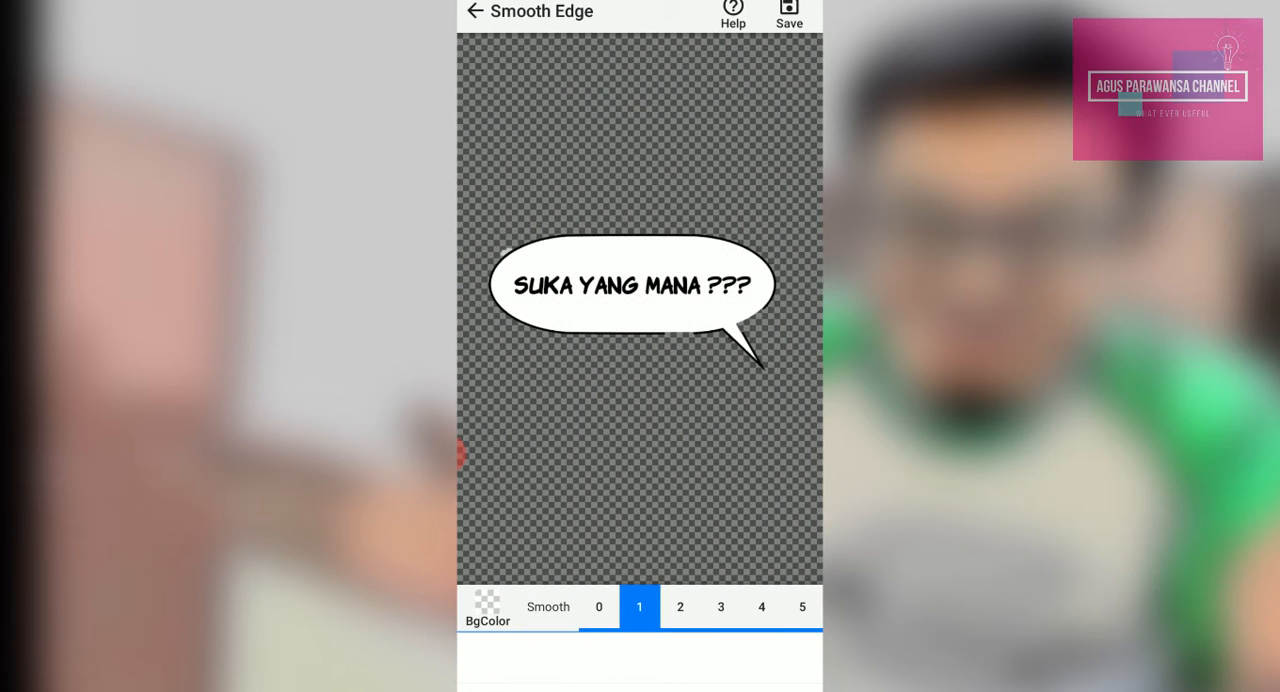
left_click(789, 15)
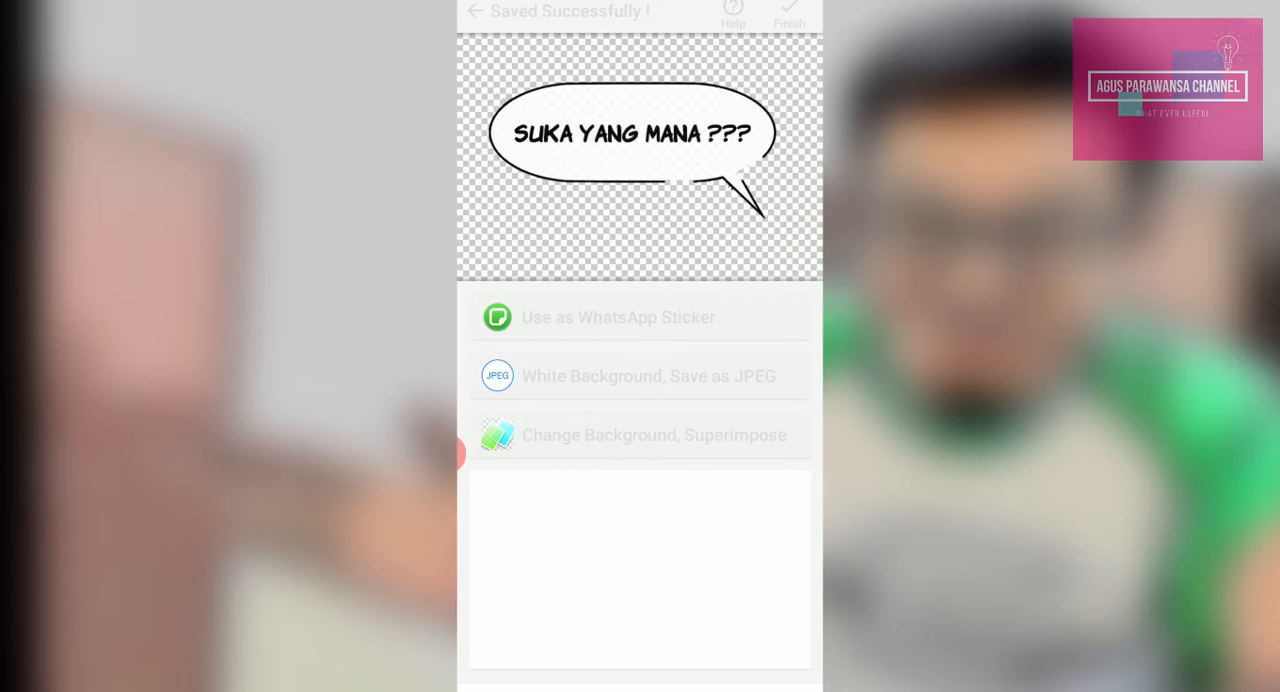
View the saved "SUKA YG MANA???" and "YG ITU ATAU YG INI ???" bubble cutouts in the phone gallery's Eraser album, and leave the album
left_click(717, 688)
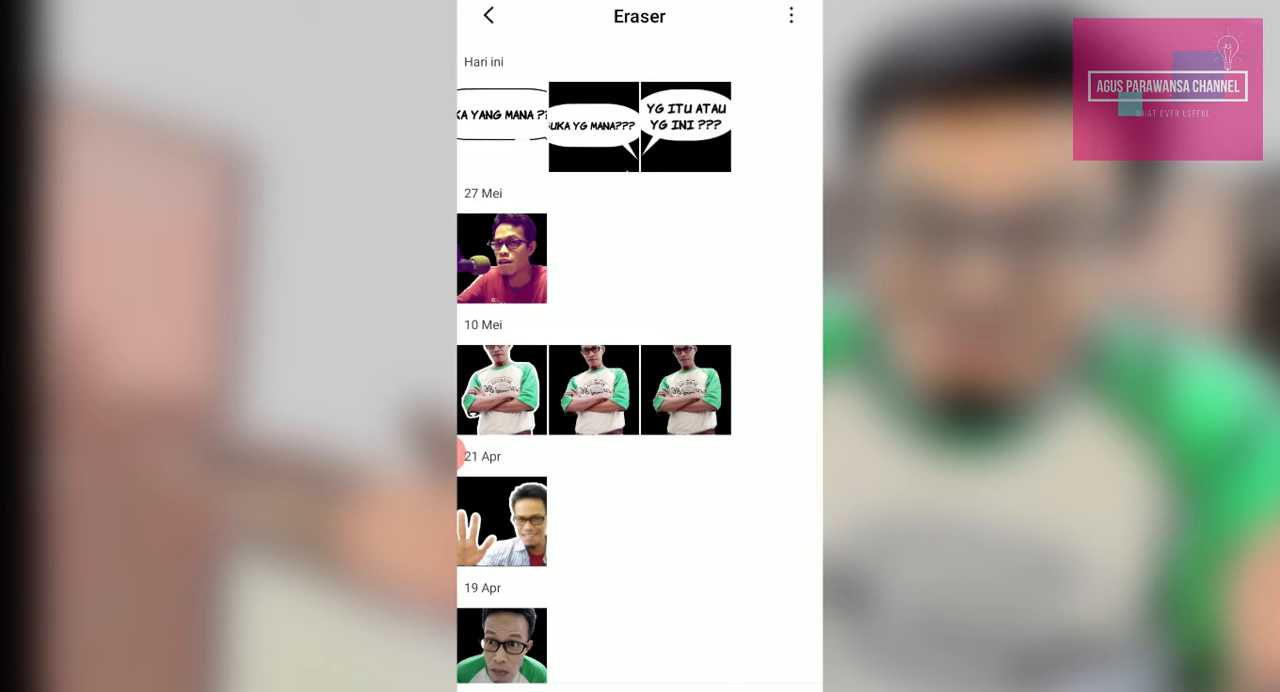
left_click(593, 126)
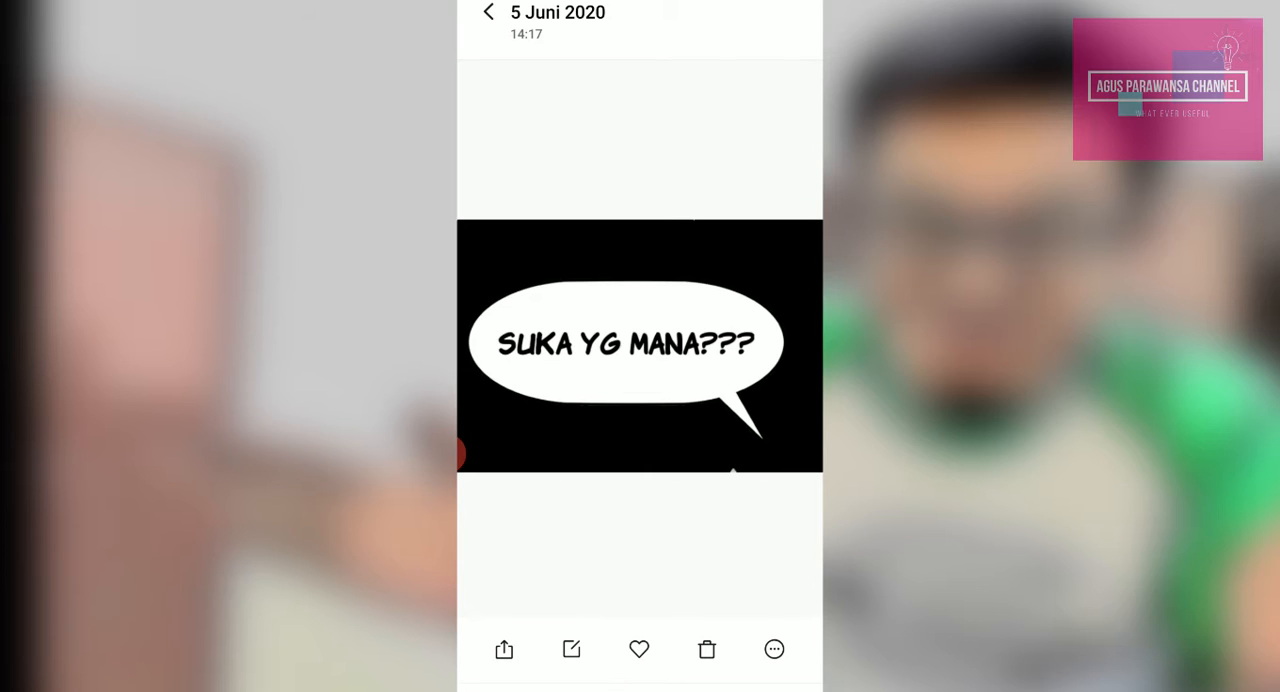
left_click_drag(740, 345, 540, 345)
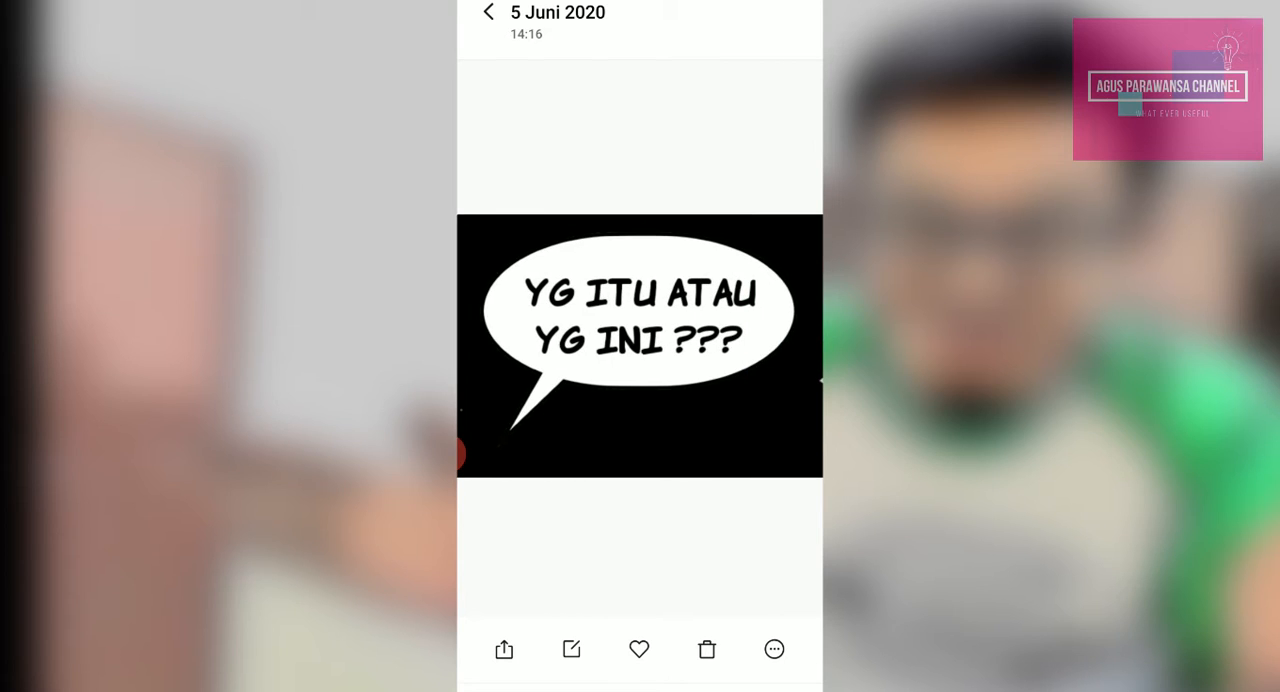
left_click(488, 12)
left_click(486, 14)
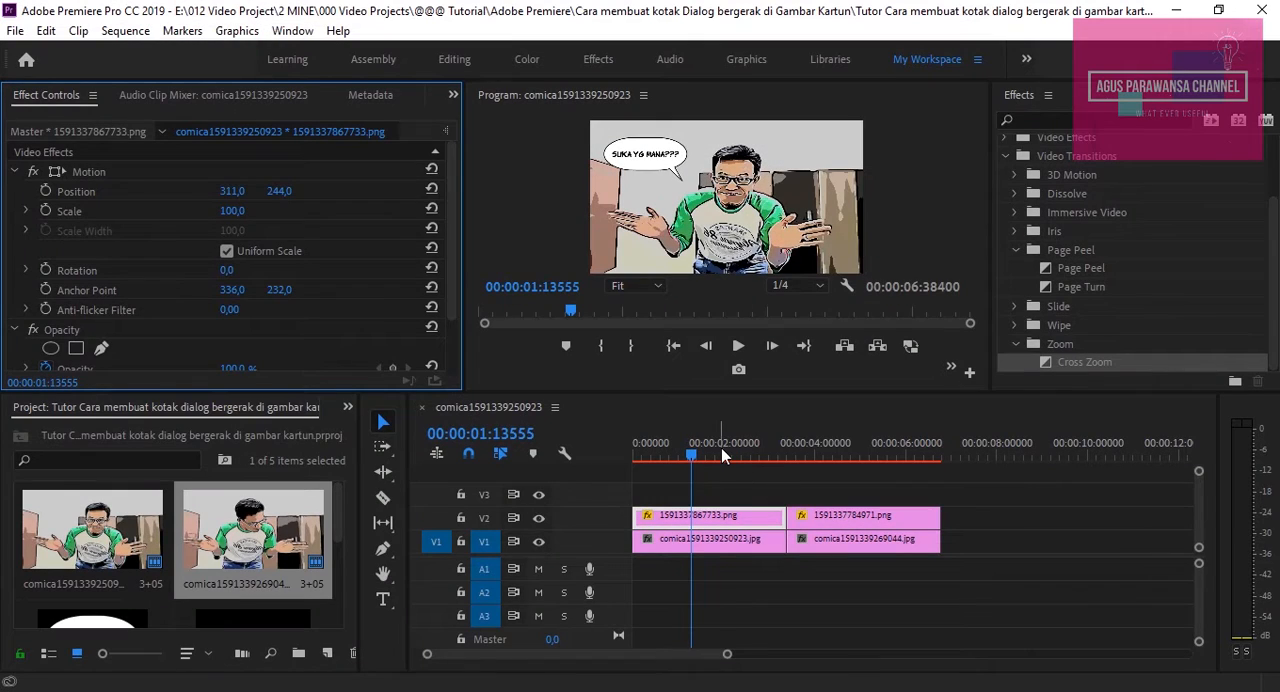
Switch to Adobe Premiere Pro and examine the two transparent speech bubble PNGs among the project's media
left_click(718, 452)
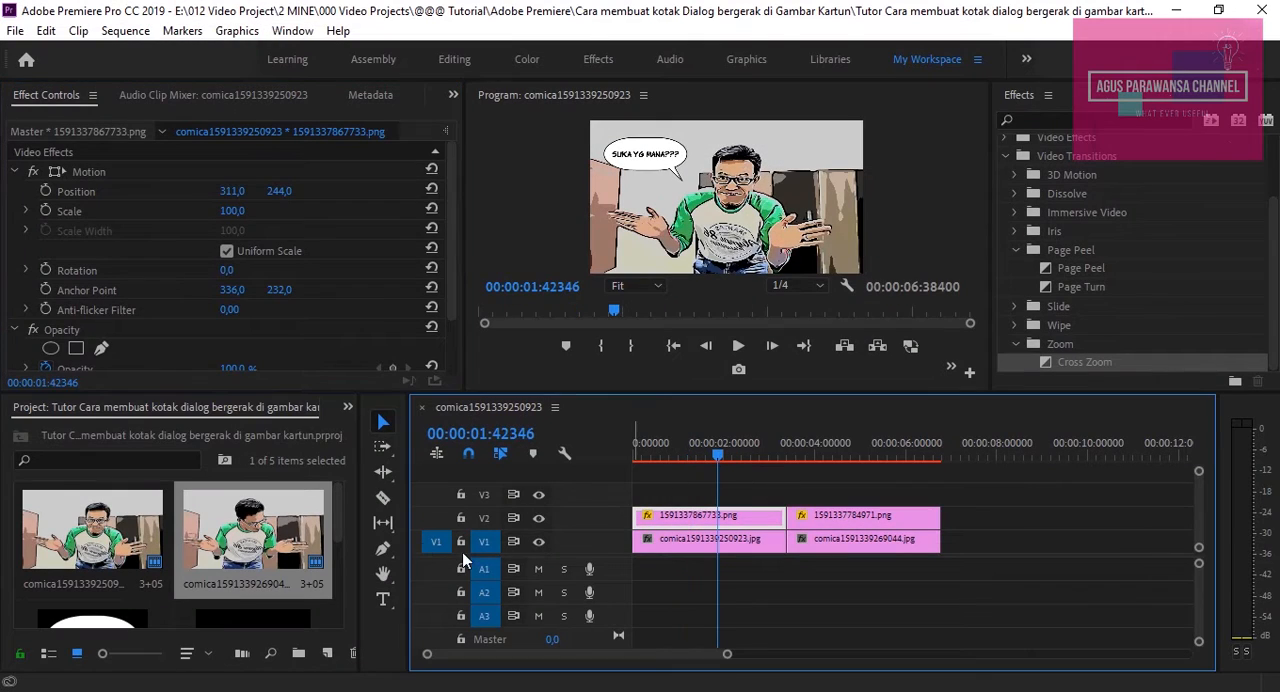
scroll(335, 545, "down", 2)
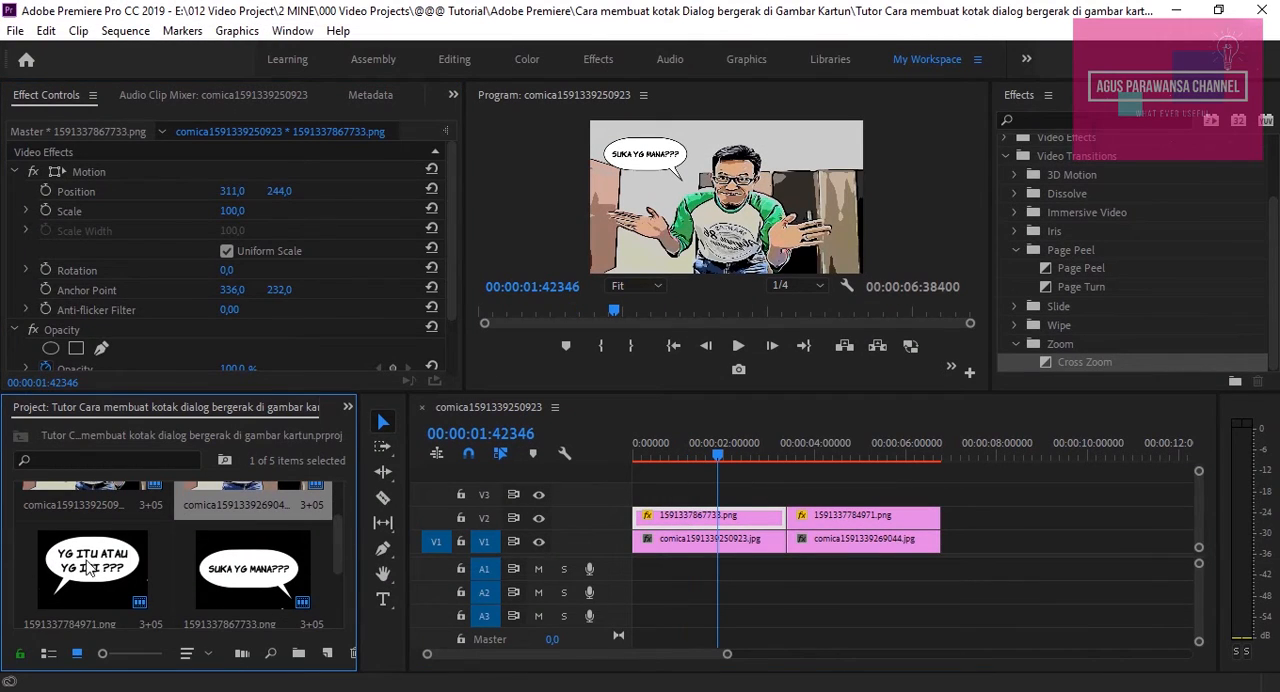
left_click(90, 566)
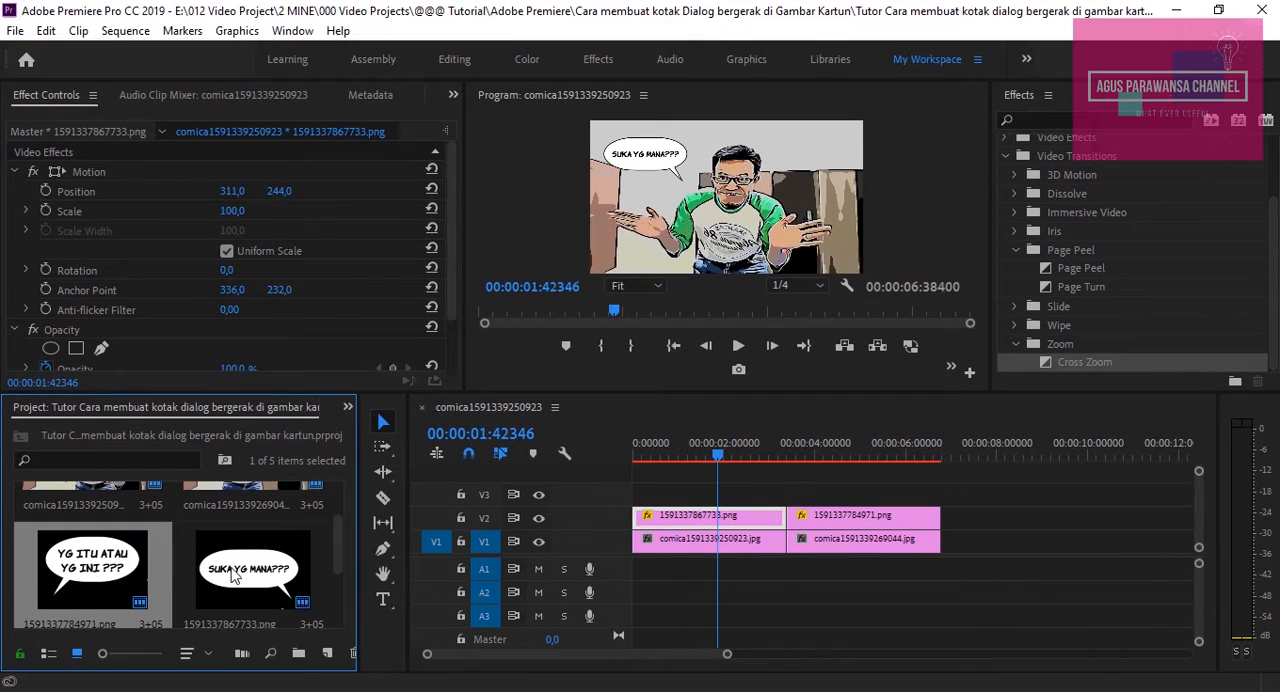
left_click(283, 585)
Set the scale of the "SUKA YG MANA???" bubble clip on V2 to 124
left_click(709, 458)
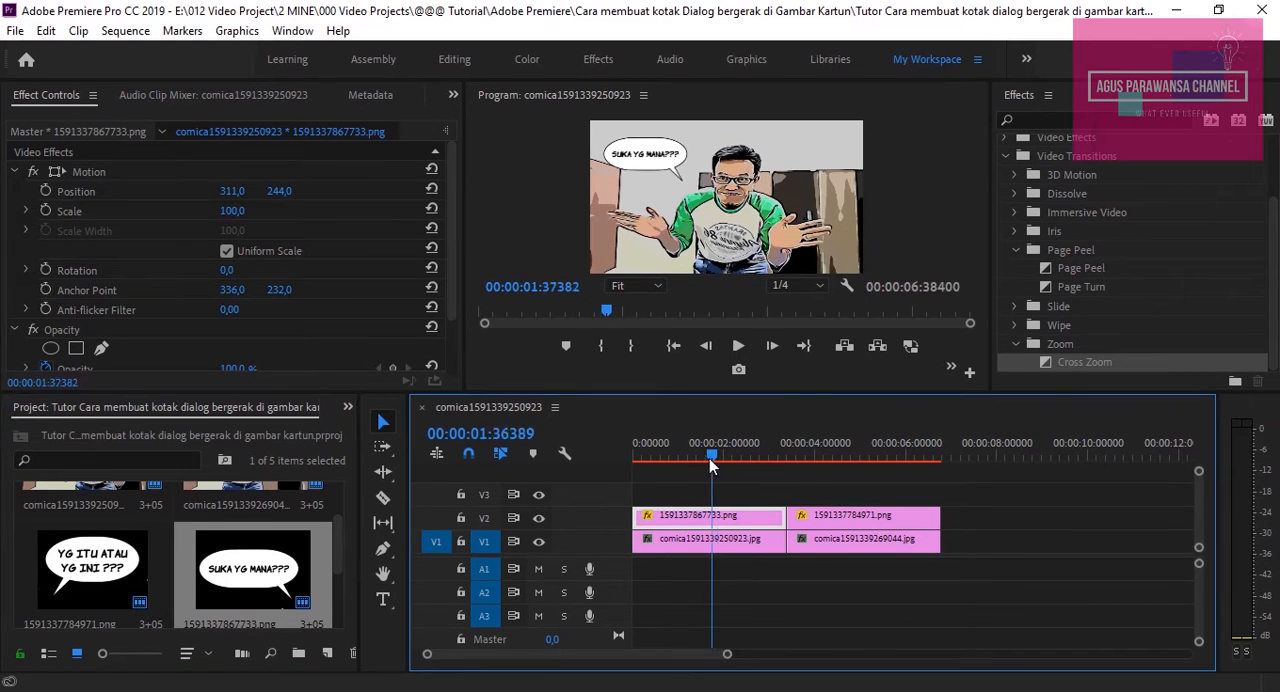
left_click_drag(709, 458, 666, 466)
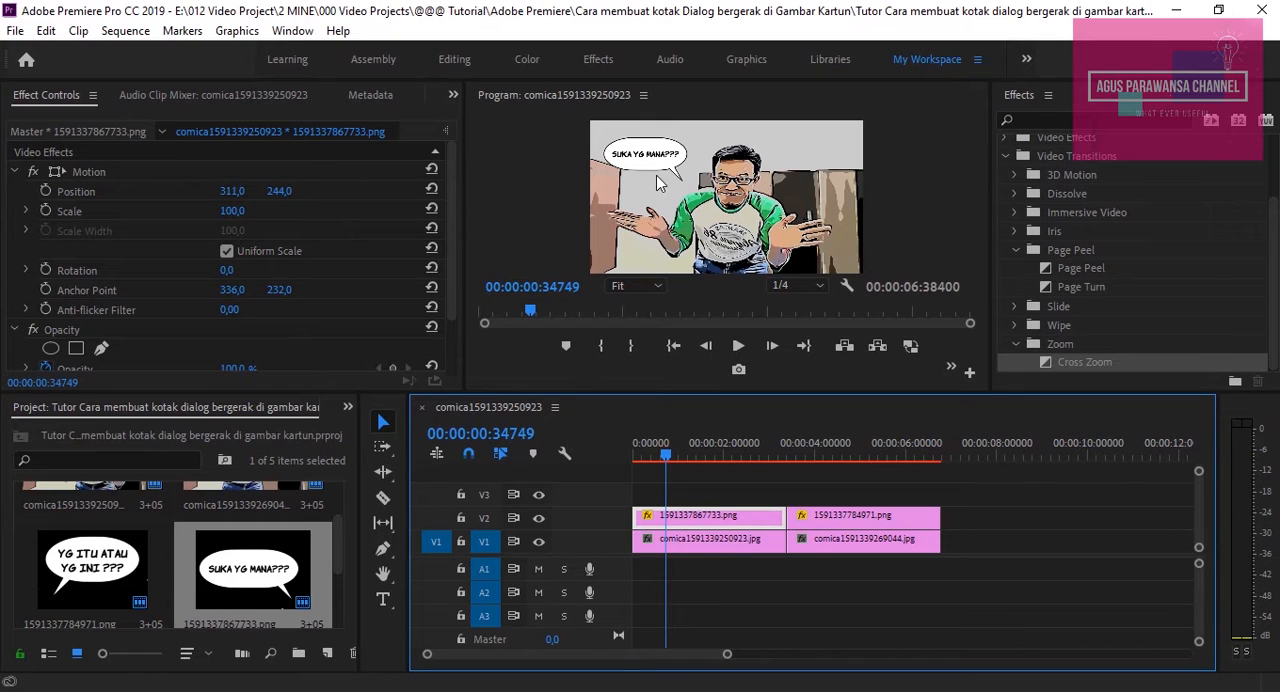
mouse_move(232, 211)
left_mouse_down()
mouse_move(279, 211)
mouse_move(256, 211)
left_mouse_up()
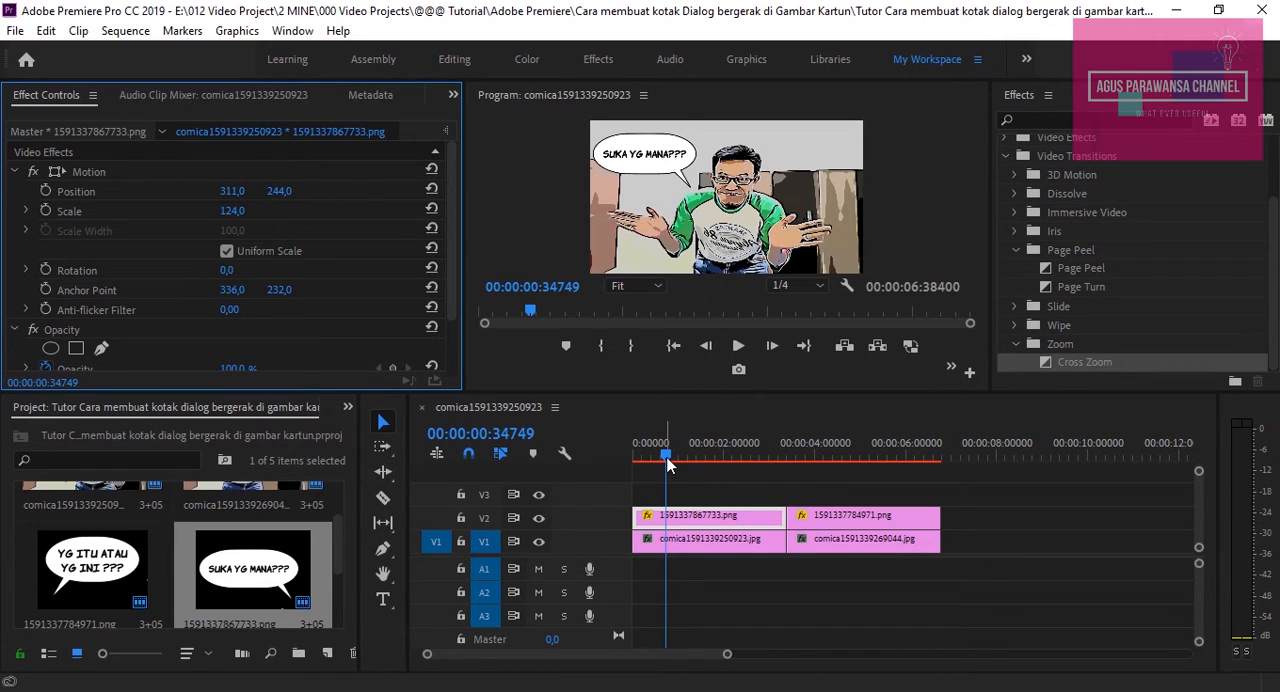
Trim both ends of each speech bubble clip on V2 so each starts after and ends before the cartoon image beneath it
left_click_drag(667, 461, 703, 458)
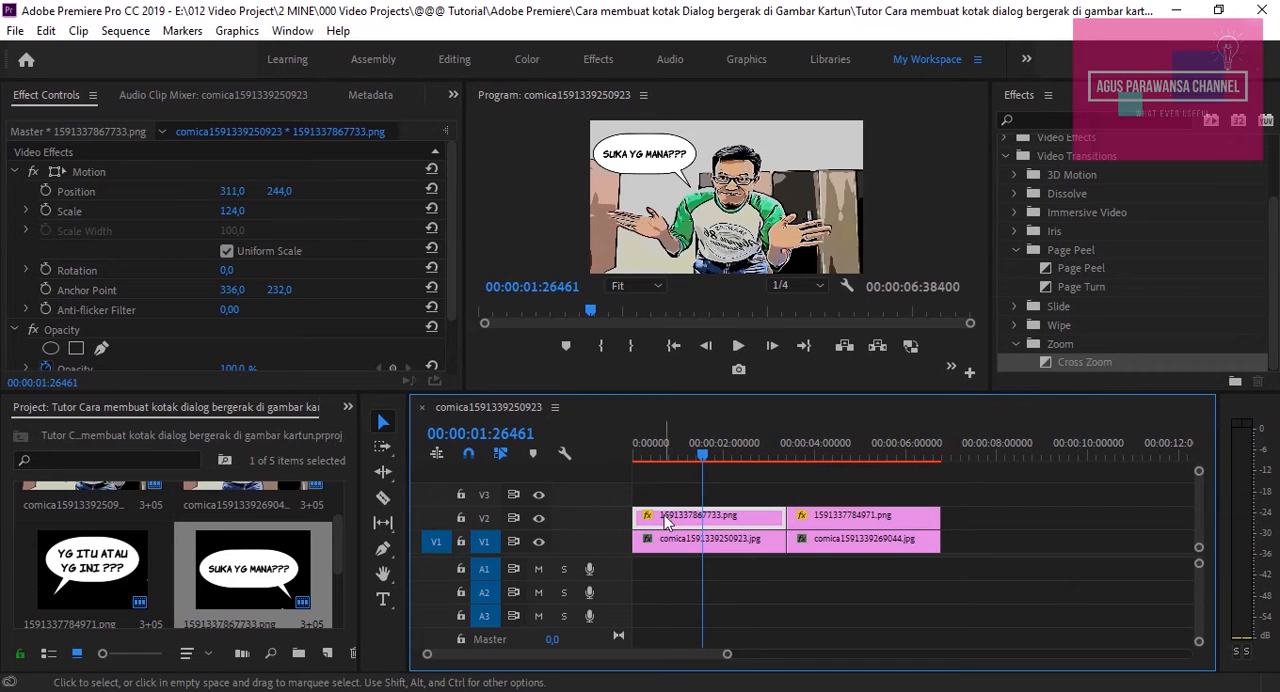
left_click_drag(637, 516, 664, 516)
left_click(645, 460)
left_click_drag(779, 521, 818, 516)
left_click(818, 520)
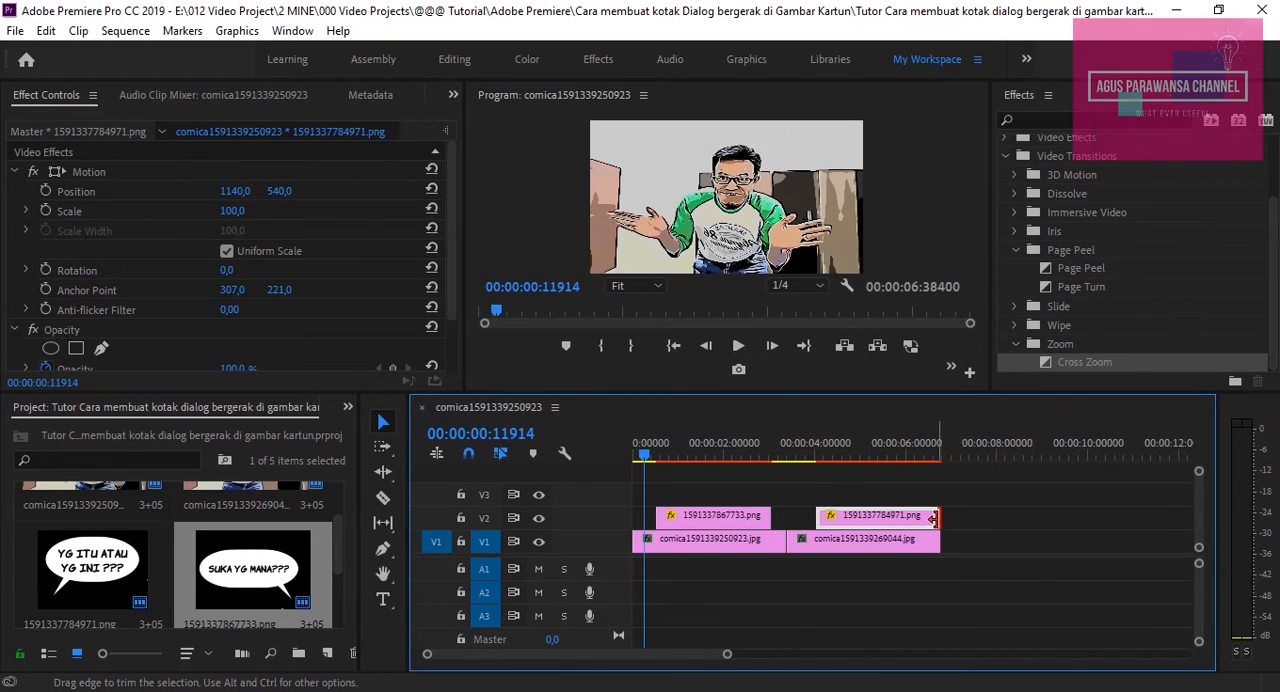
left_click_drag(932, 518, 921, 518)
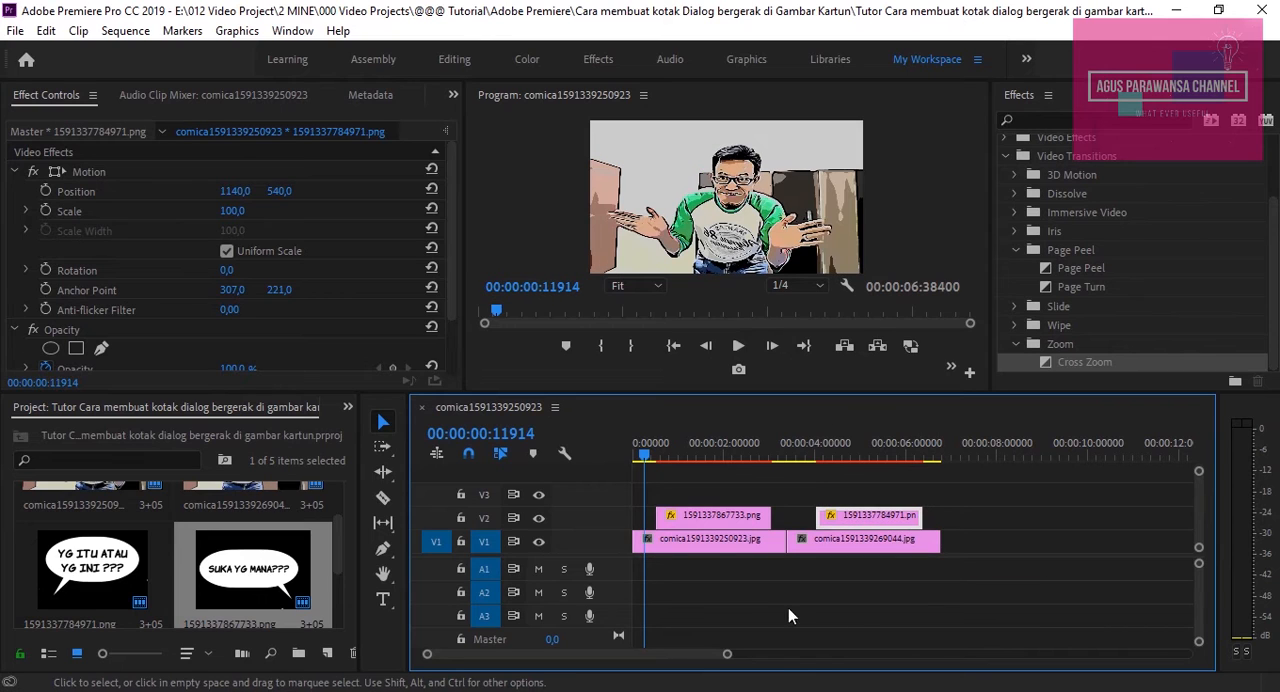
Add a Cross Zoom transition to the start of both speech bubble clips, and shorten the one on the first clip
left_click_drag(1106, 366, 704, 537)
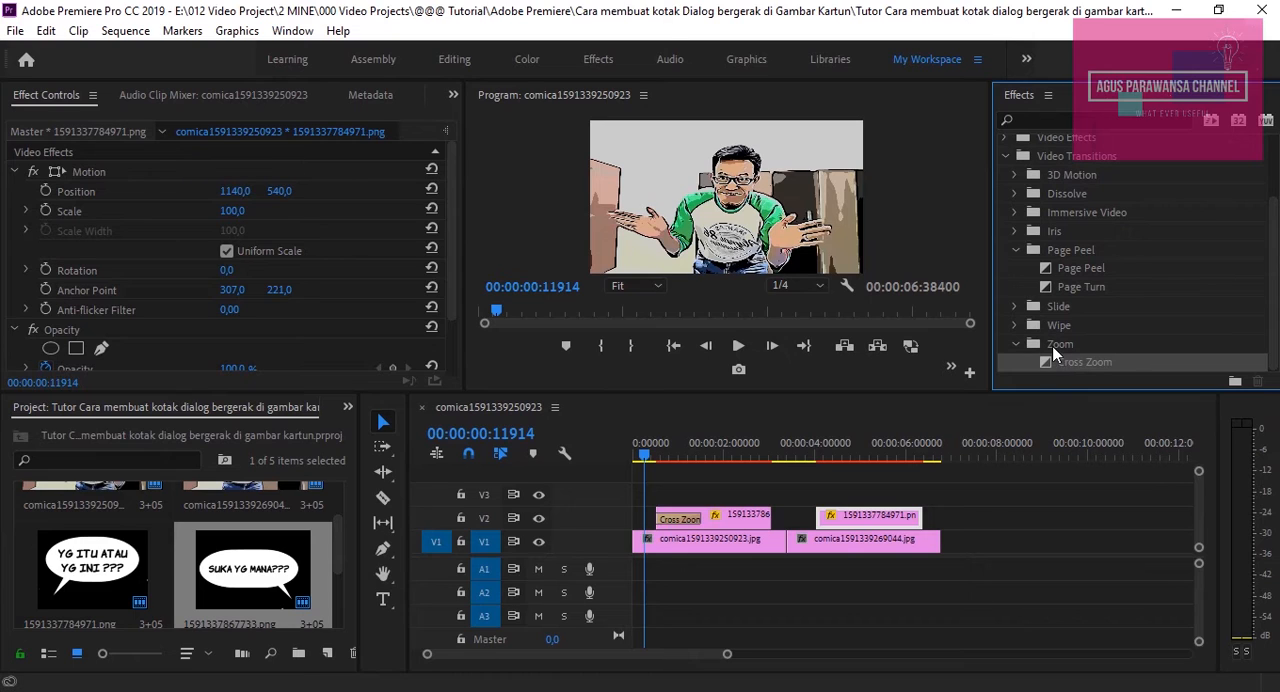
left_click(678, 520)
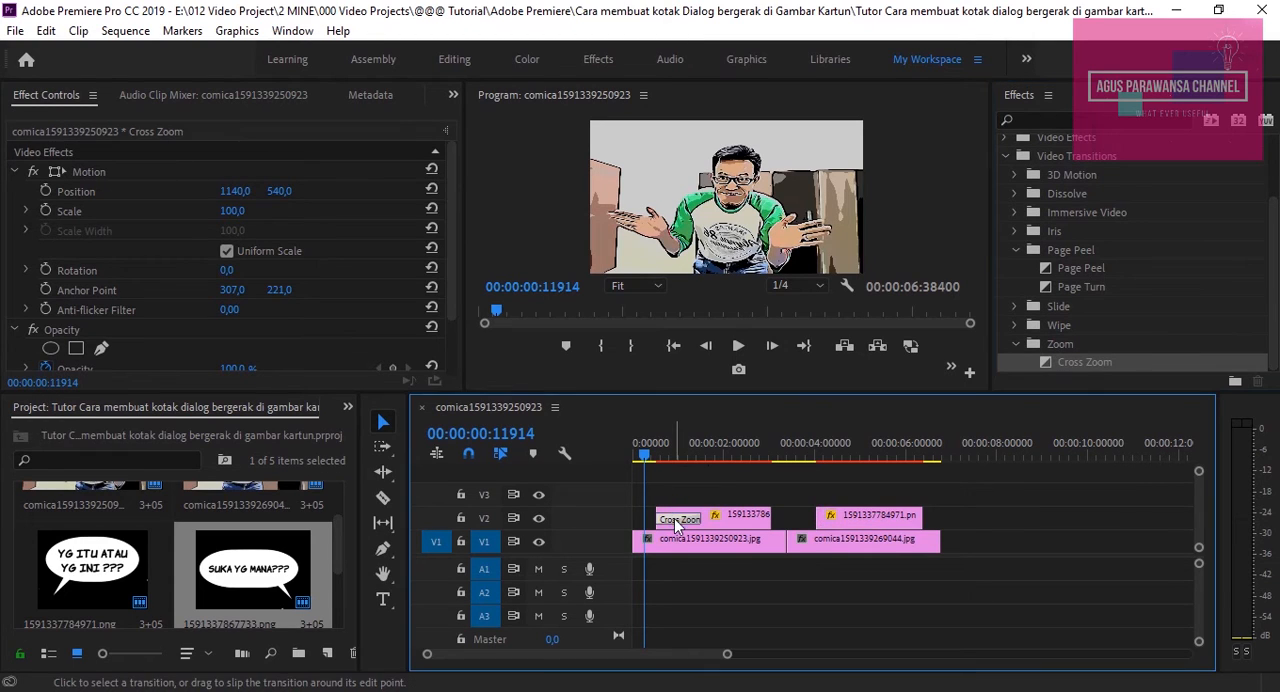
left_click_drag(698, 519, 690, 520)
left_click_drag(1062, 368, 836, 521)
Split each speech bubble clip on V2 into four pieces, making the first clip's first cut at the end of its Cross Zoom
left_click(691, 454)
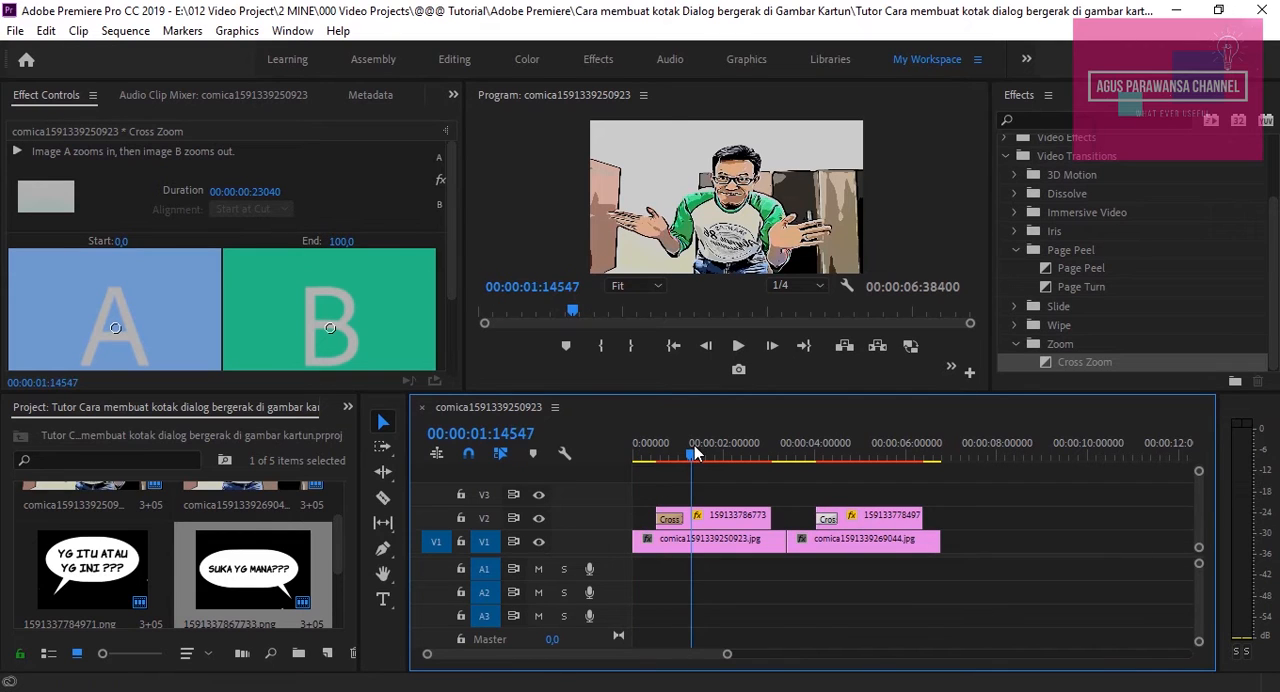
key("Left")
left_click(383, 497)
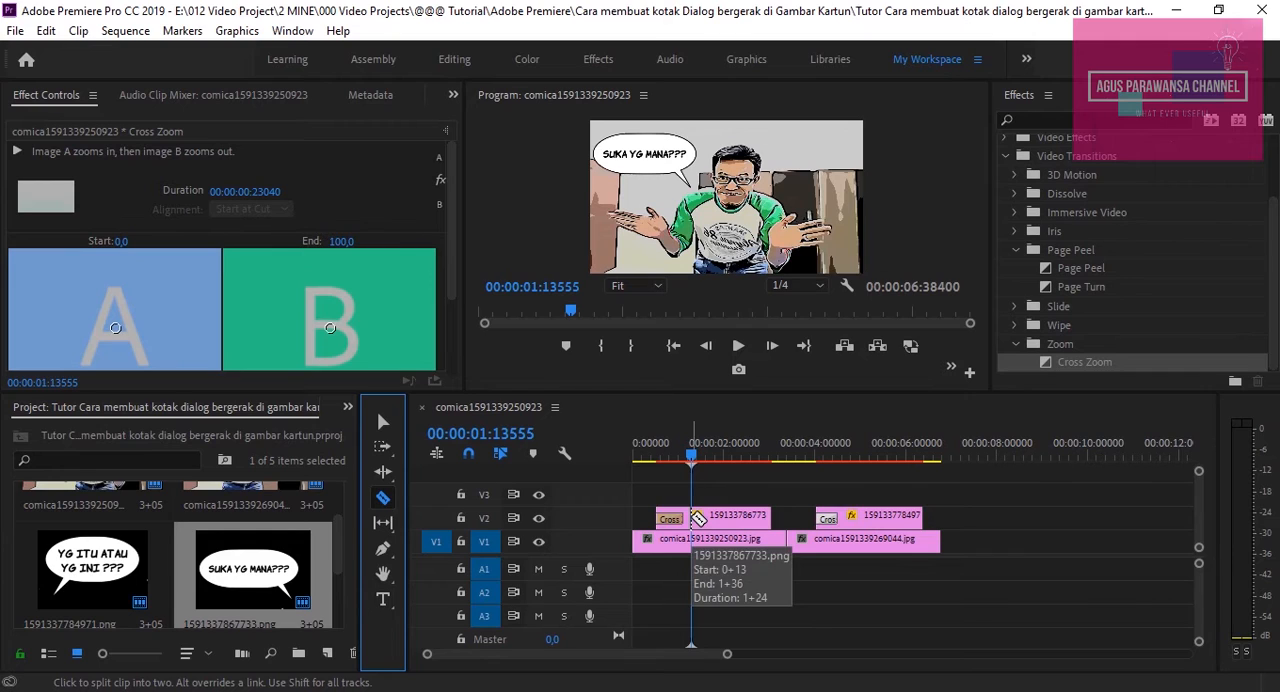
left_click(698, 517)
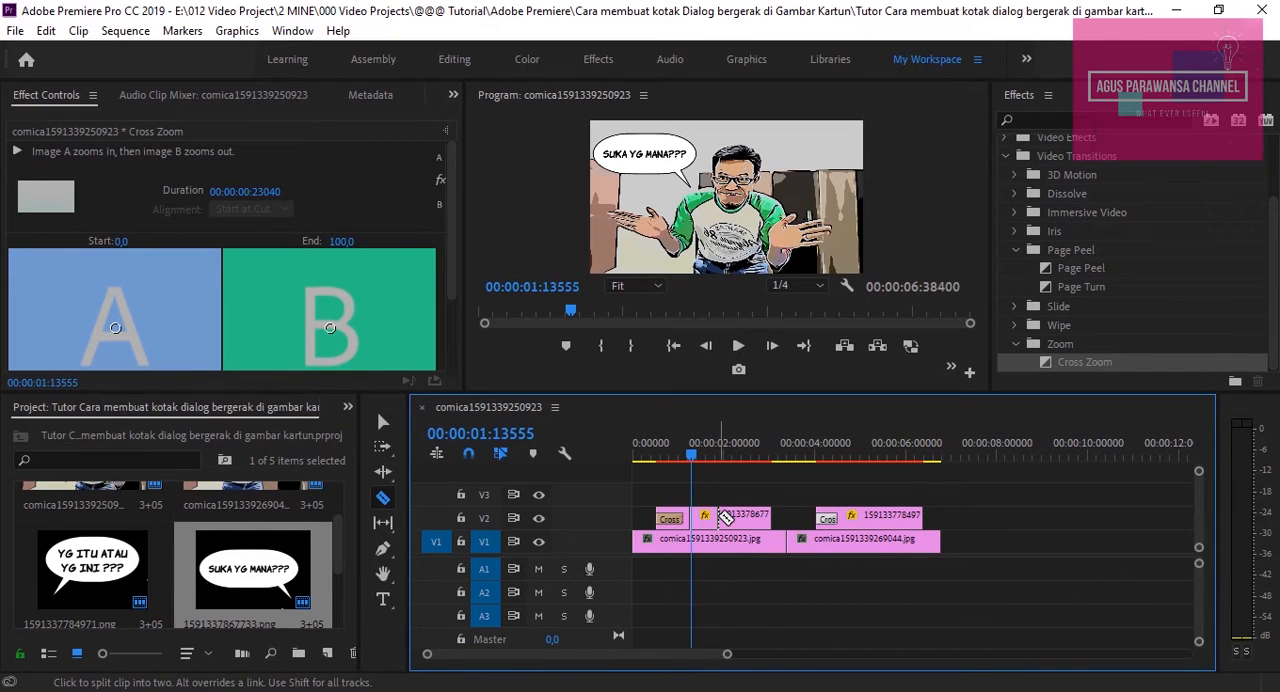
left_click(724, 516)
left_click(752, 517)
left_click(861, 517)
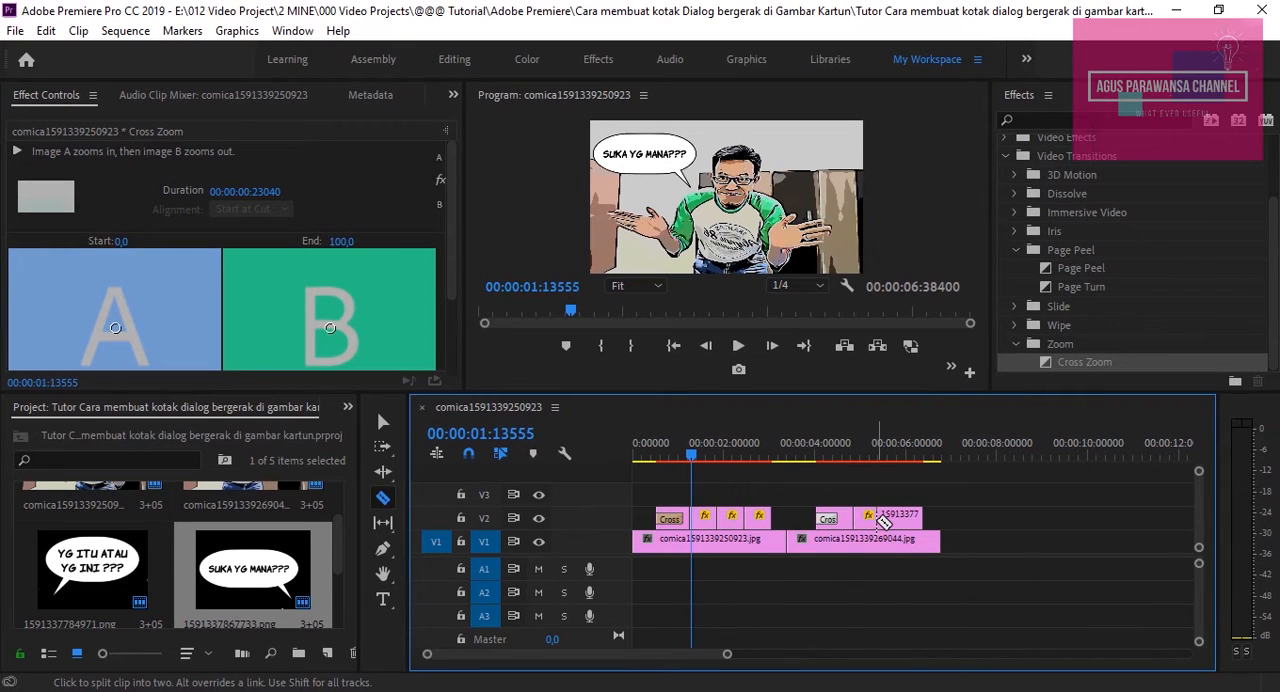
left_click(884, 517)
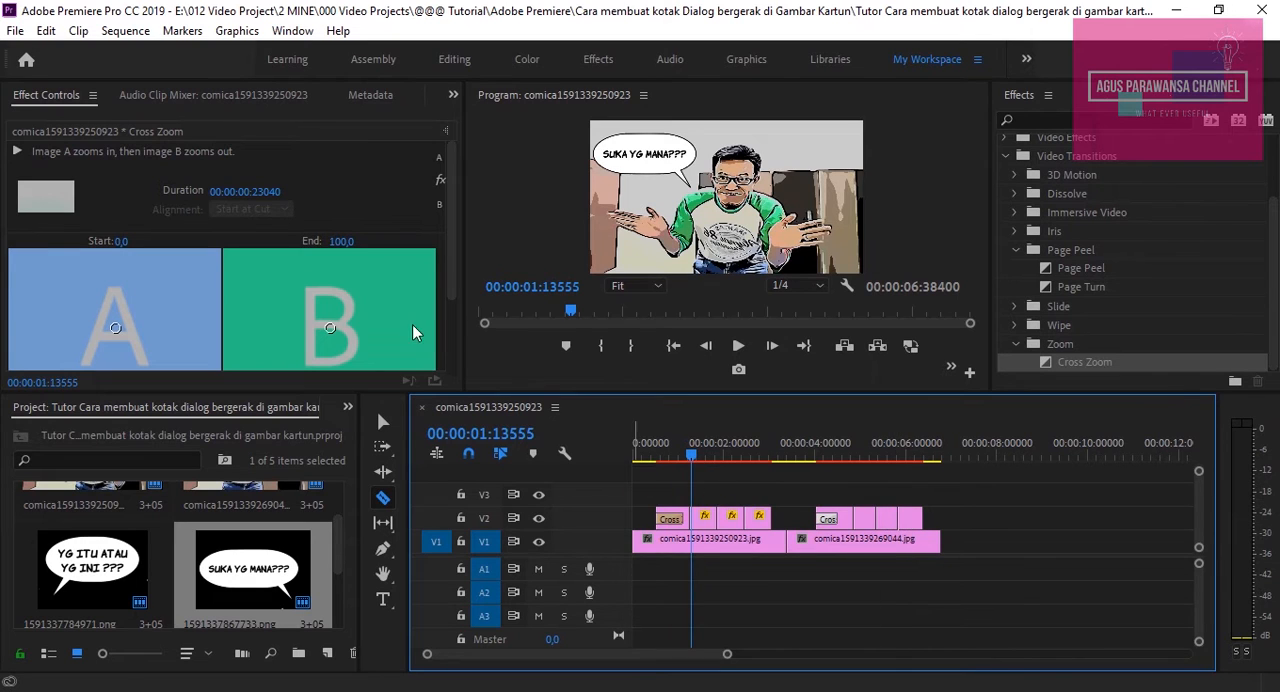
Set the rotation of the "SUKA YG MANA???" bubble's second piece to -7°
left_click(382, 421)
left_click(705, 517)
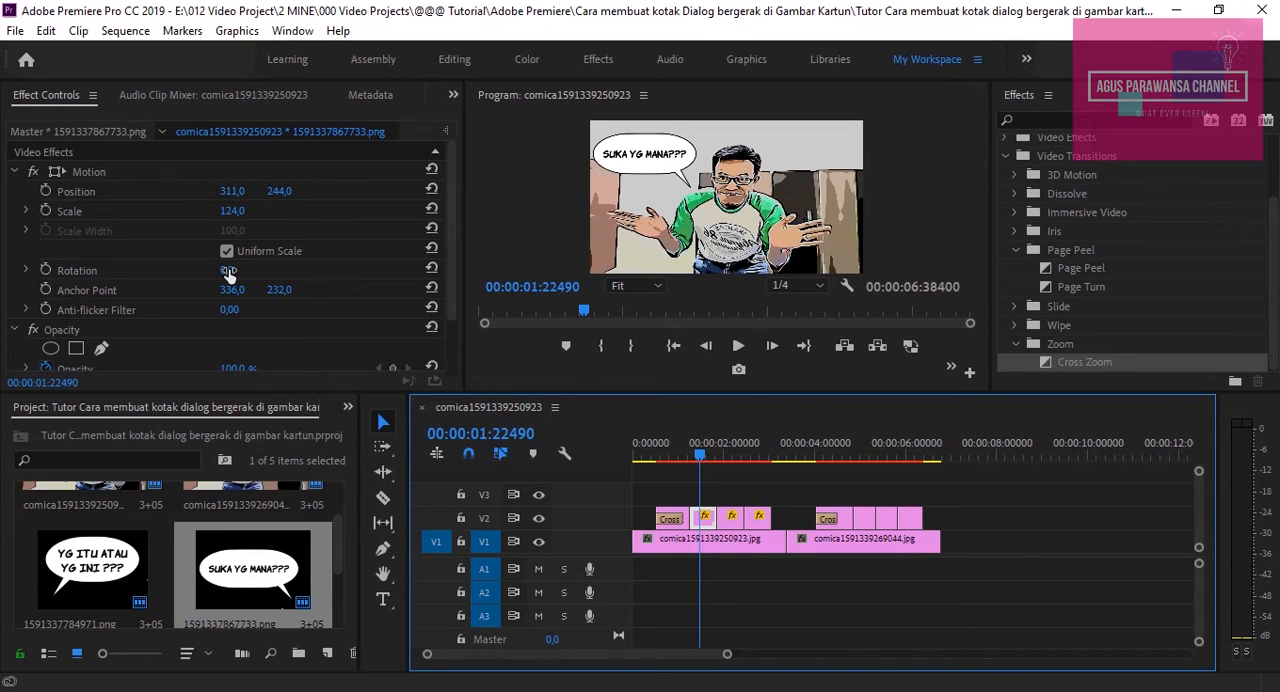
left_click_drag(228, 272, 221, 272)
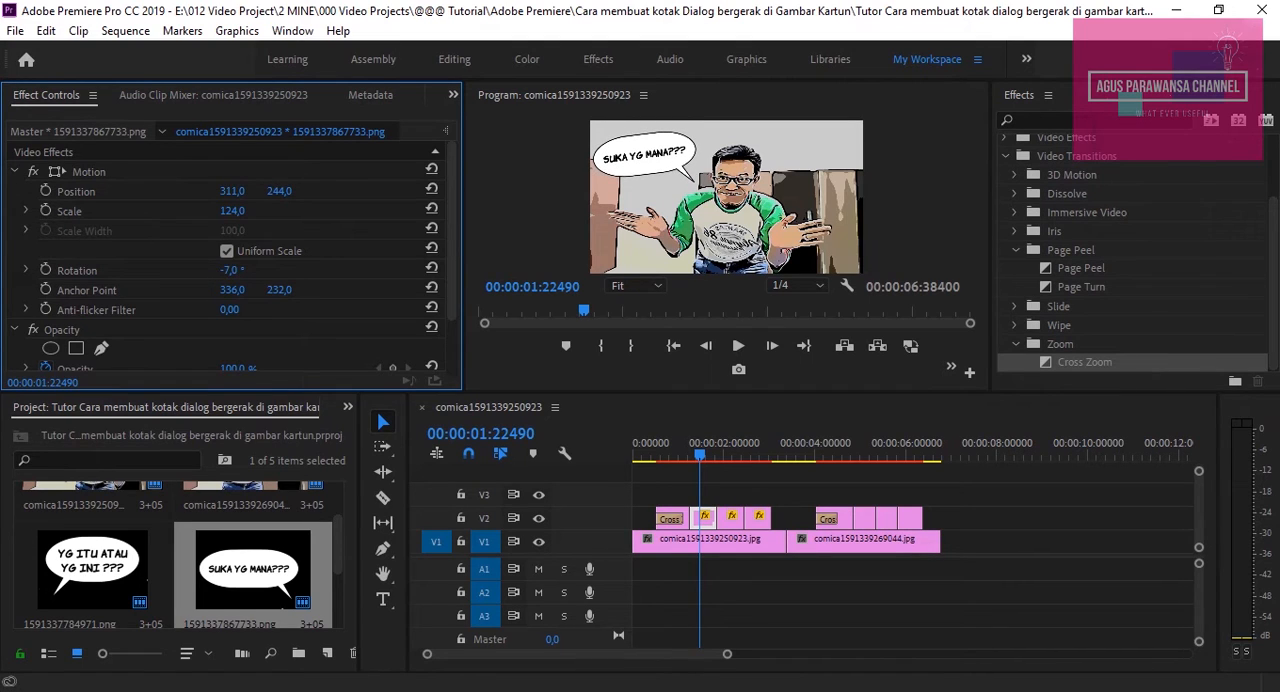
Set the vertical position of the "SUKA YG MANA???" bubble's third piece to 216
left_click(732, 517)
left_click(728, 458)
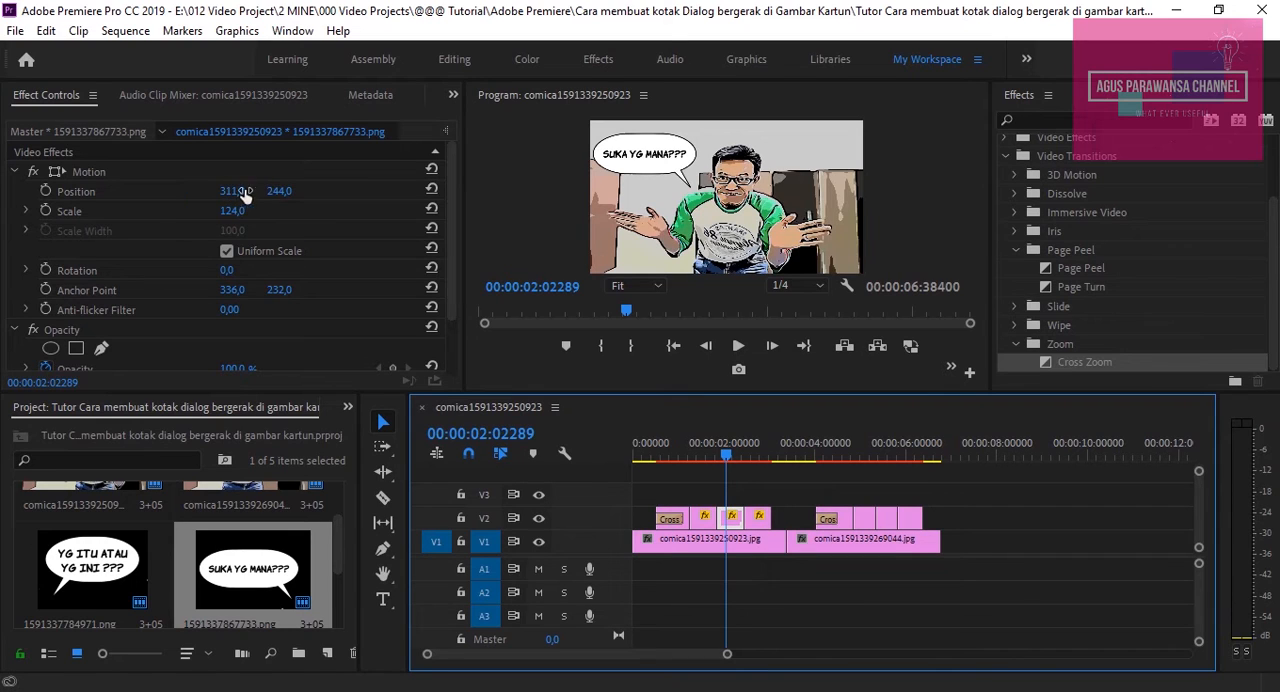
left_click_drag(280, 191, 253, 191)
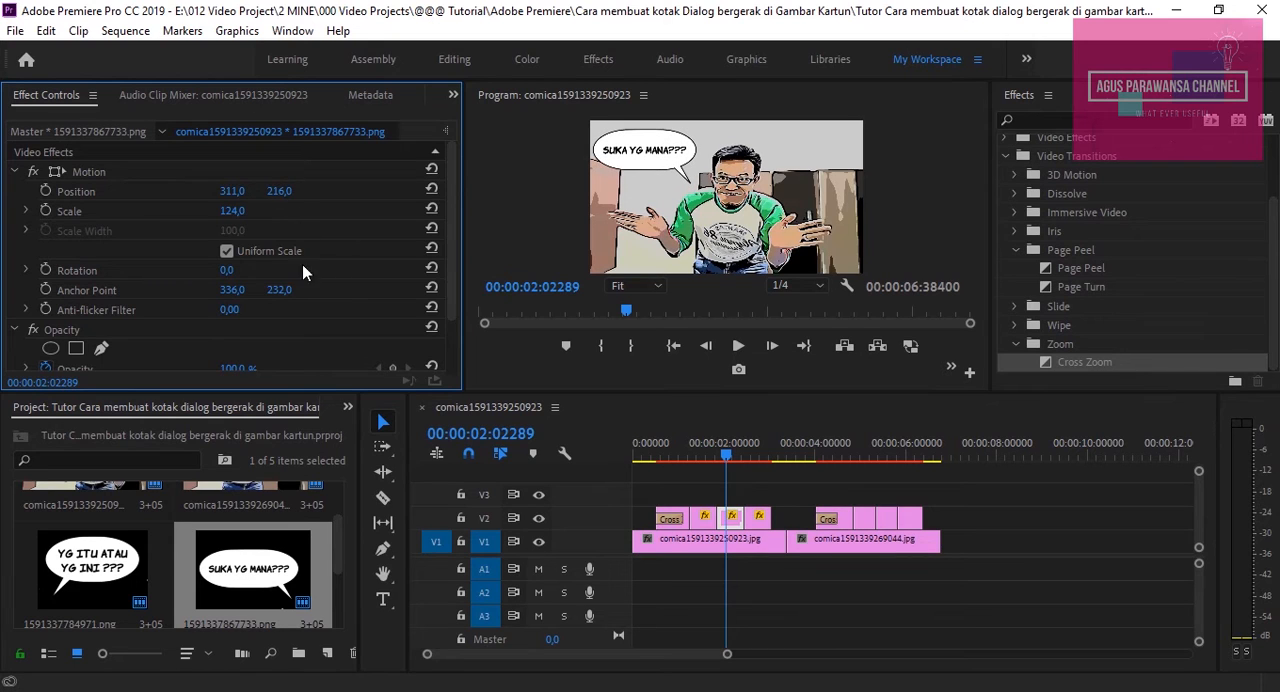
Rotate the "SUKA YG MANA???" bubble's third piece to -16°, and set its fourth piece to vertical position 252 and rotation -10°
left_click_drag(228, 271, 212, 271)
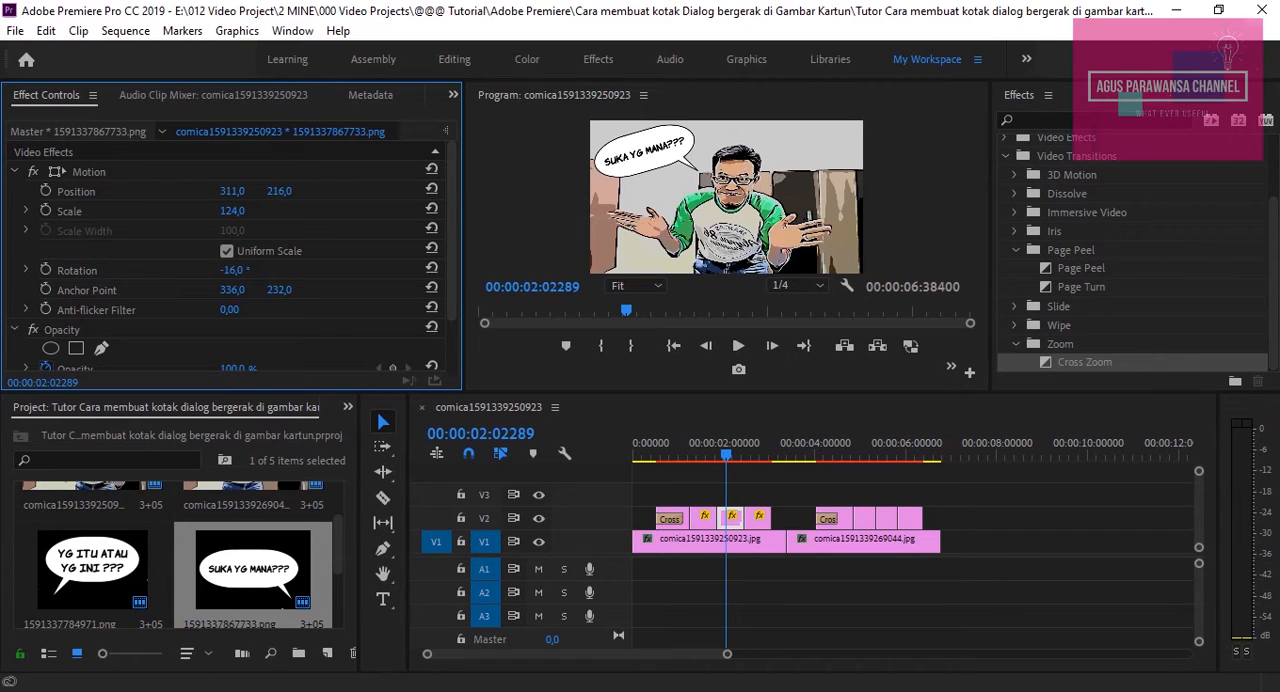
left_click(762, 522)
left_click(754, 456)
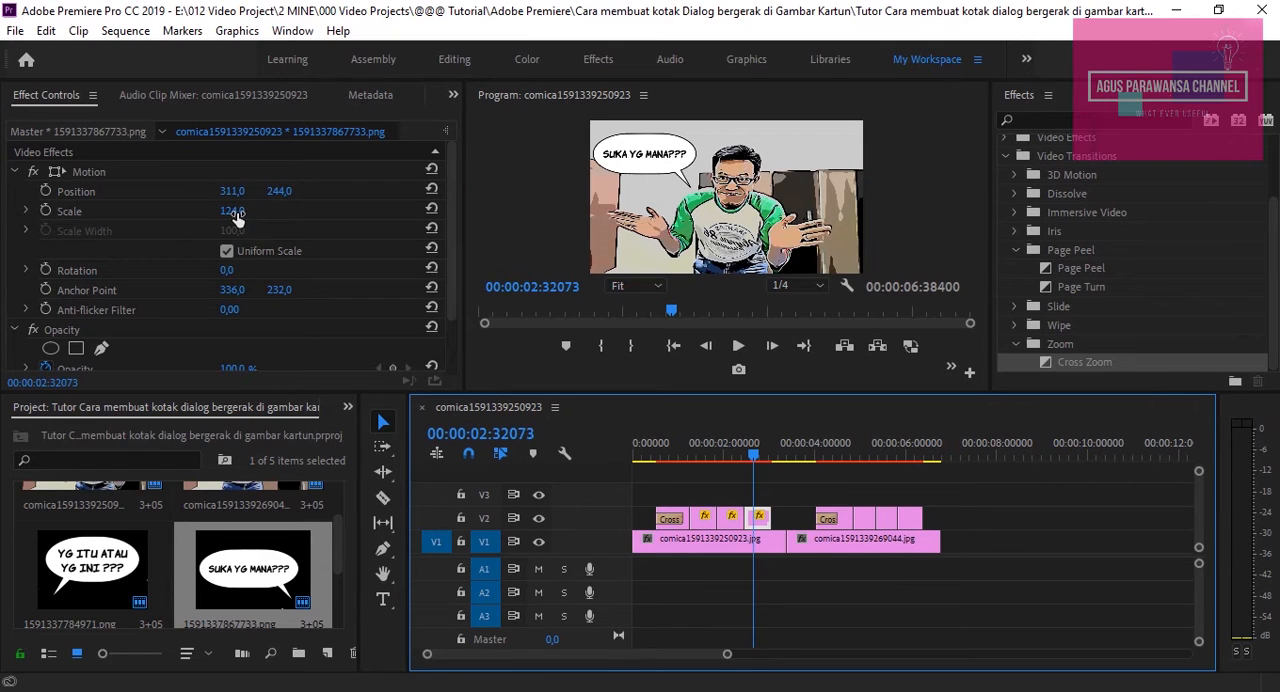
left_click_drag(279, 194, 280, 194)
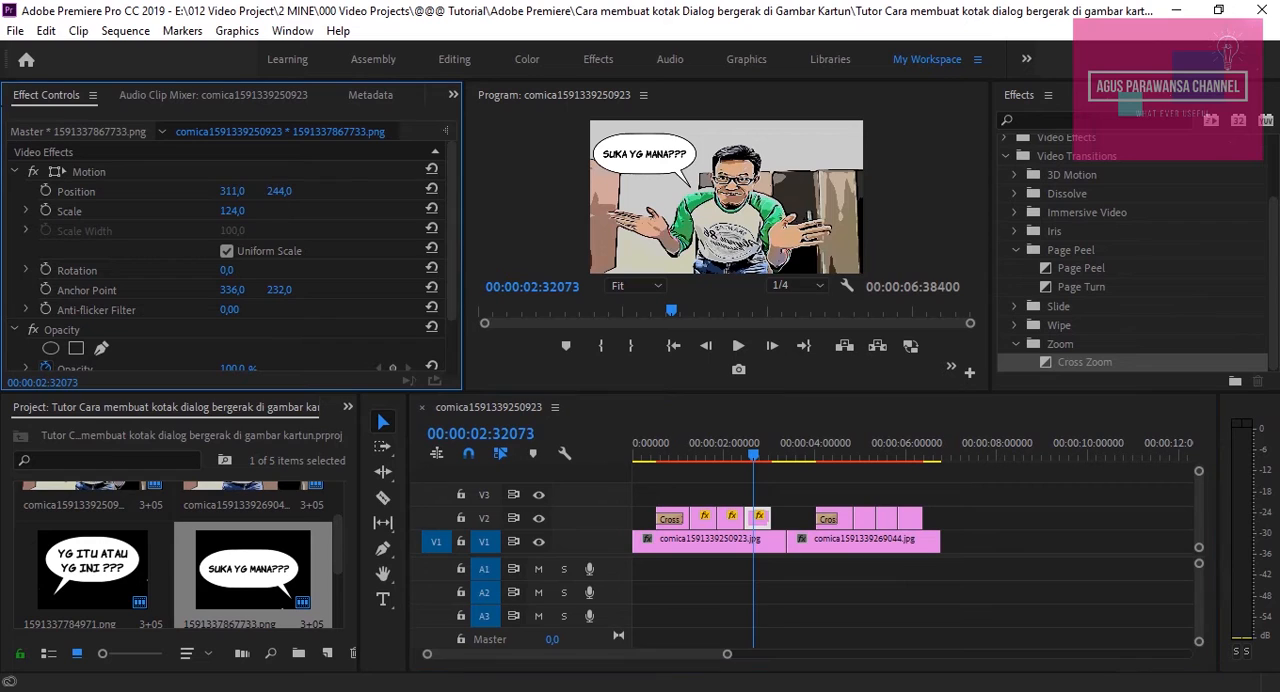
left_click(286, 190)
left_click_drag(283, 191, 292, 191)
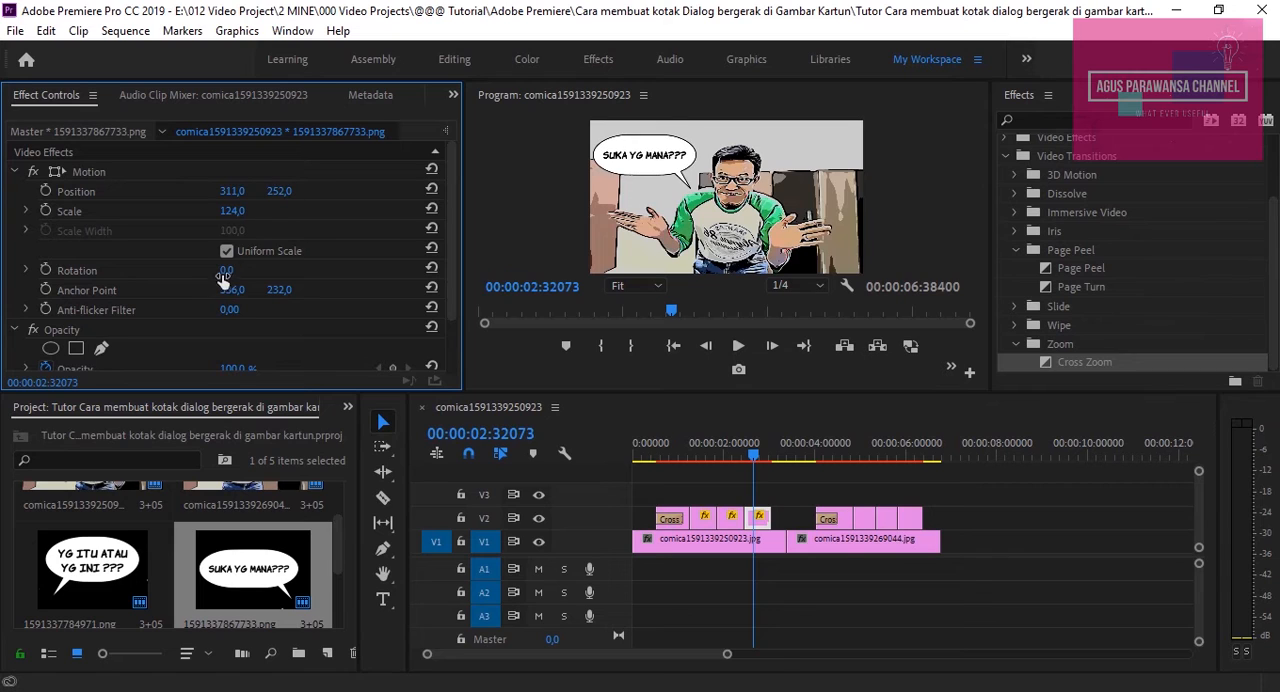
left_click_drag(224, 272, 210, 272)
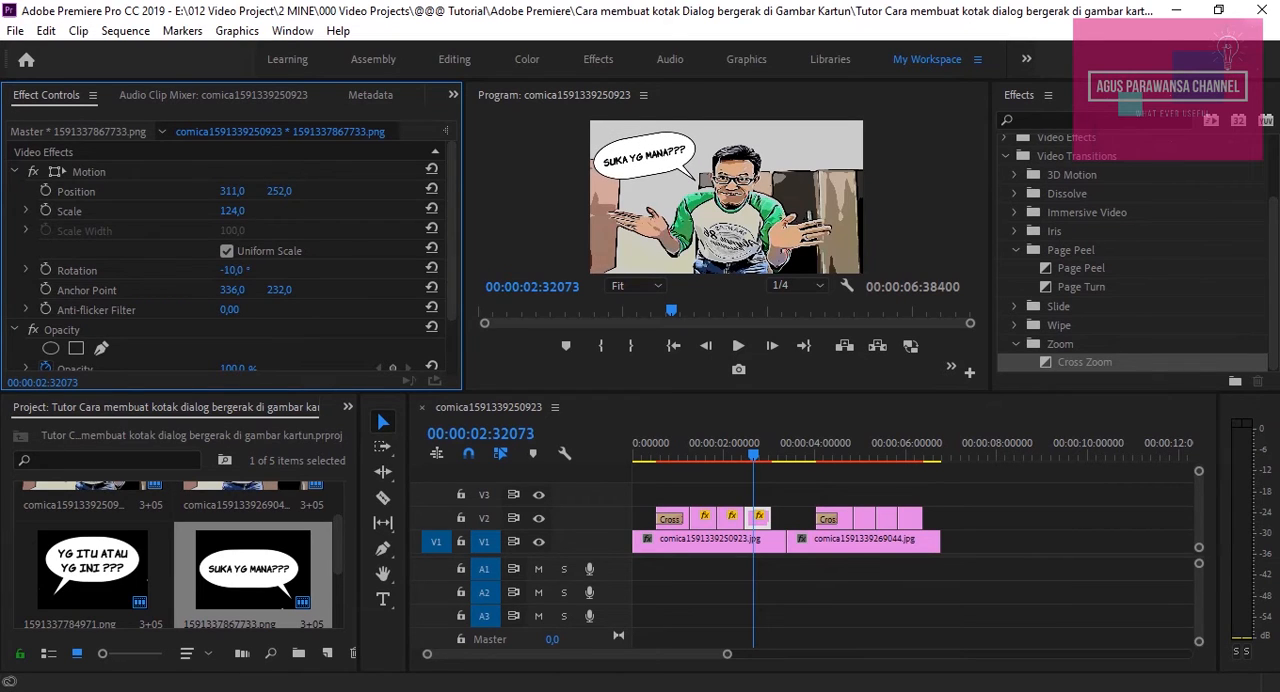
Play the sequence from the start of the "SUKA YG MANA???" bubble to review its movement
left_click(658, 458)
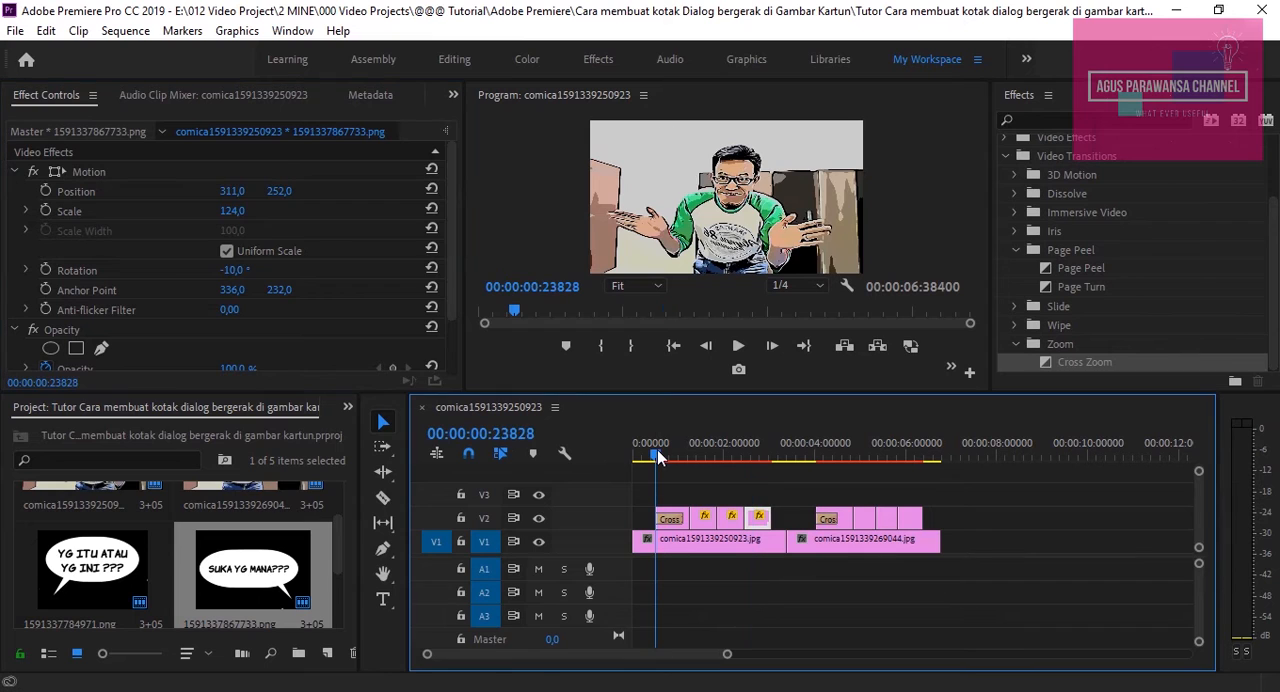
left_click(739, 345)
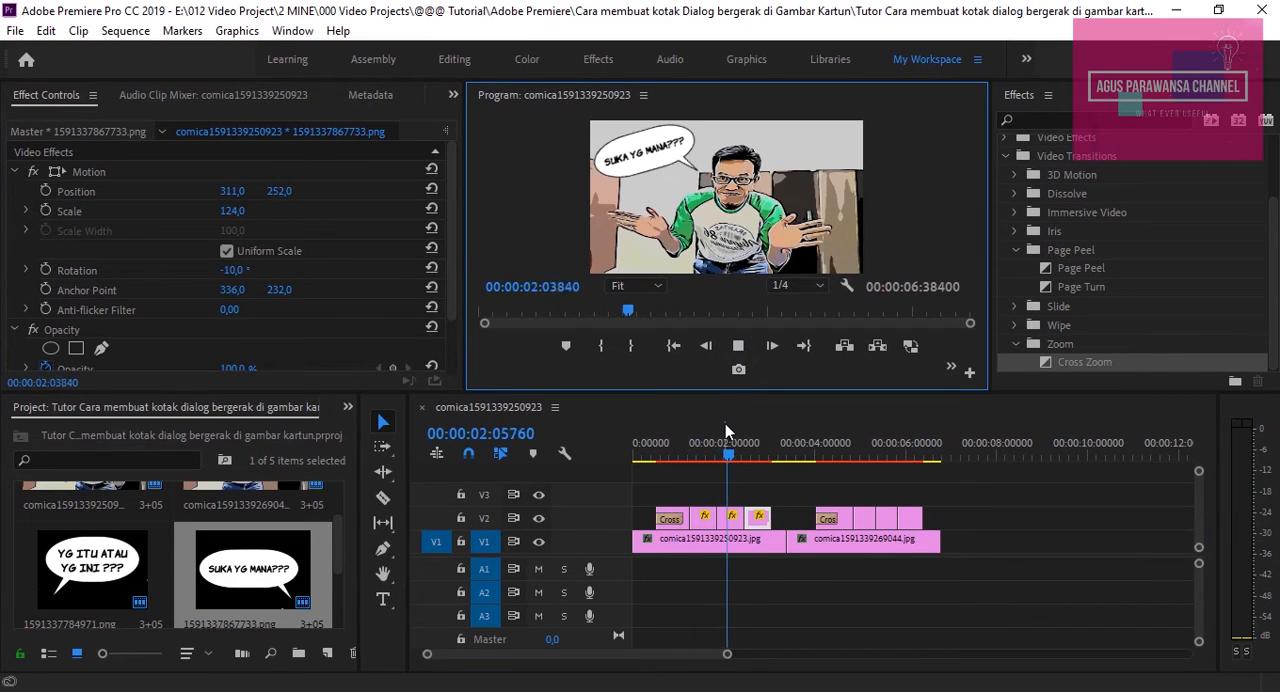
left_click(660, 455)
left_click(738, 348)
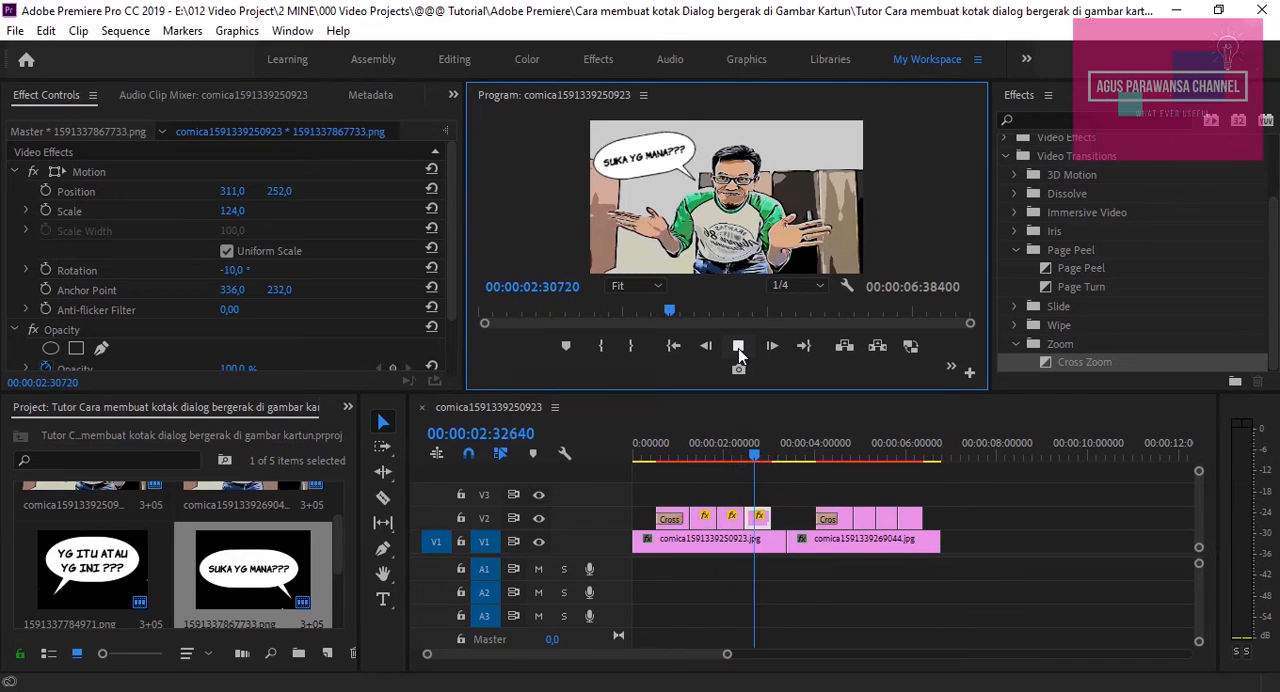
left_click(738, 348)
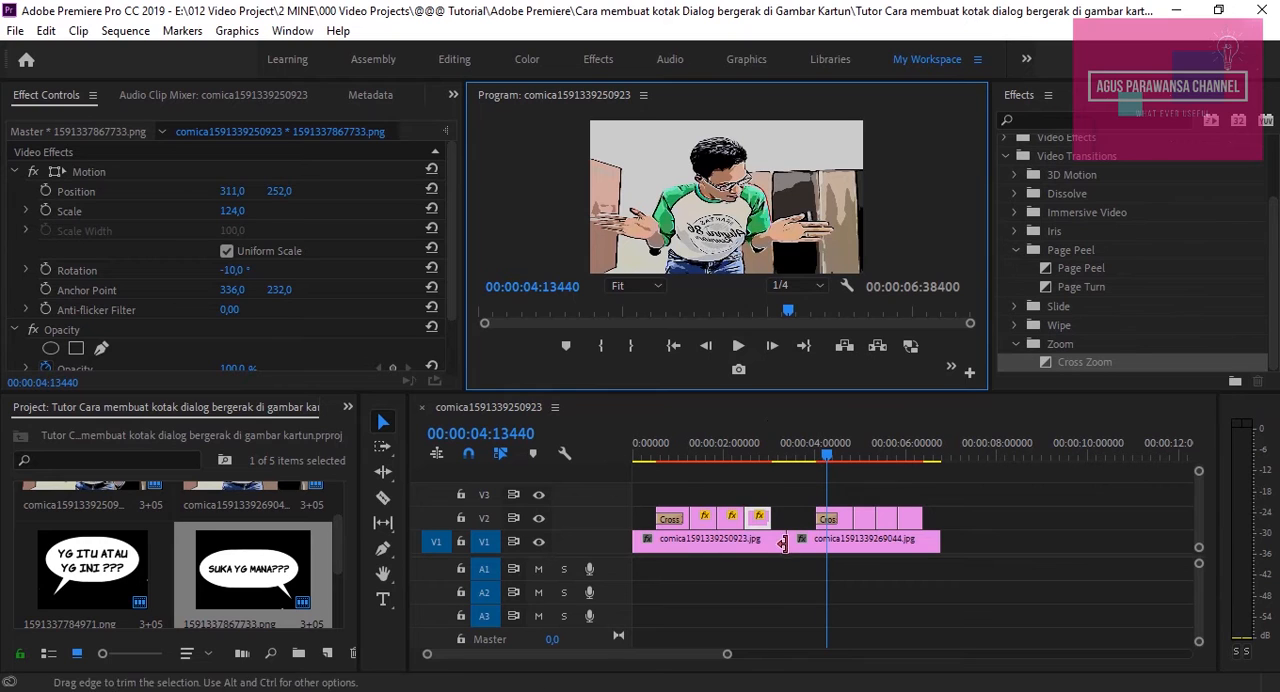
Scale the "YG ITU ATAU YG INI ???" bubble's second piece to 116, and set its first piece to scale 125 and vertical position 279
left_click(848, 517)
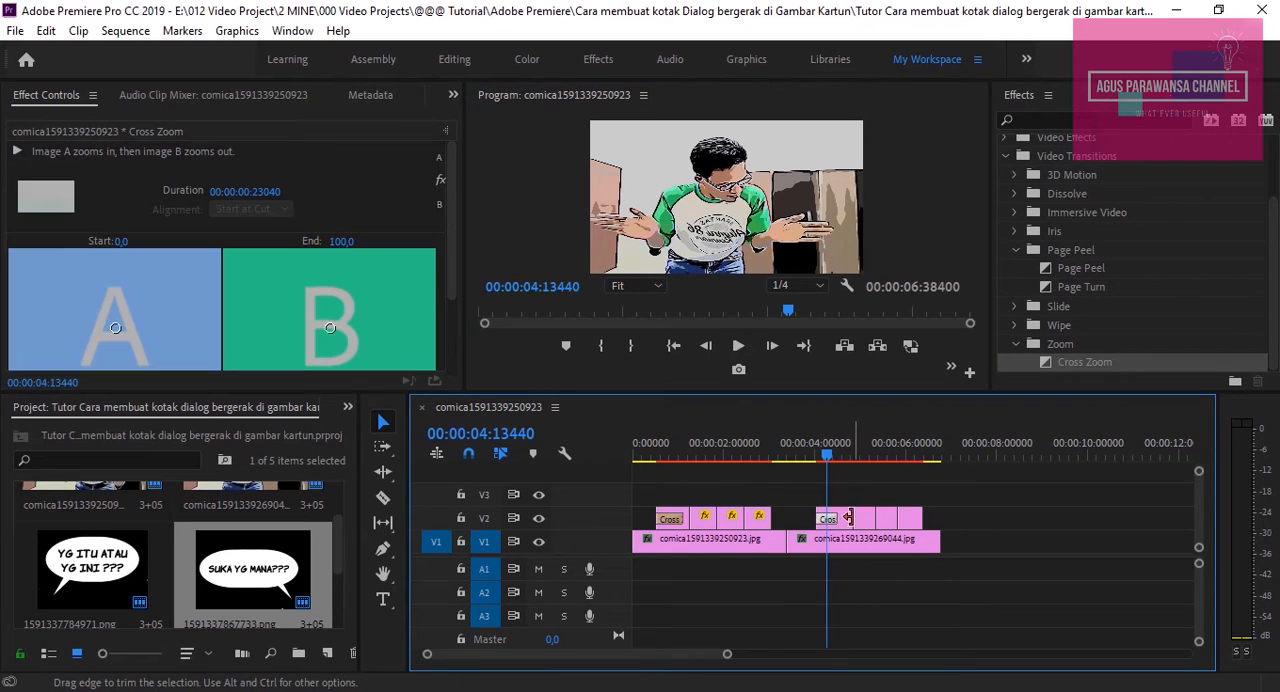
left_click(868, 524)
left_click(886, 518)
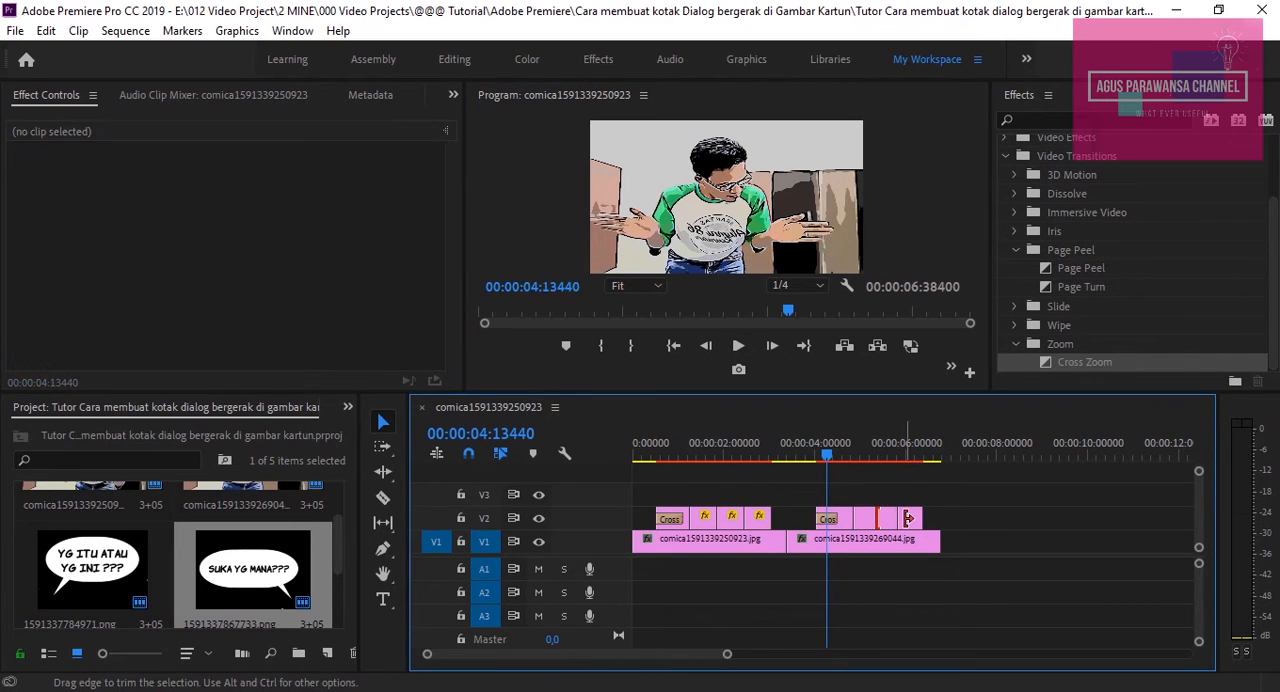
left_click(912, 522)
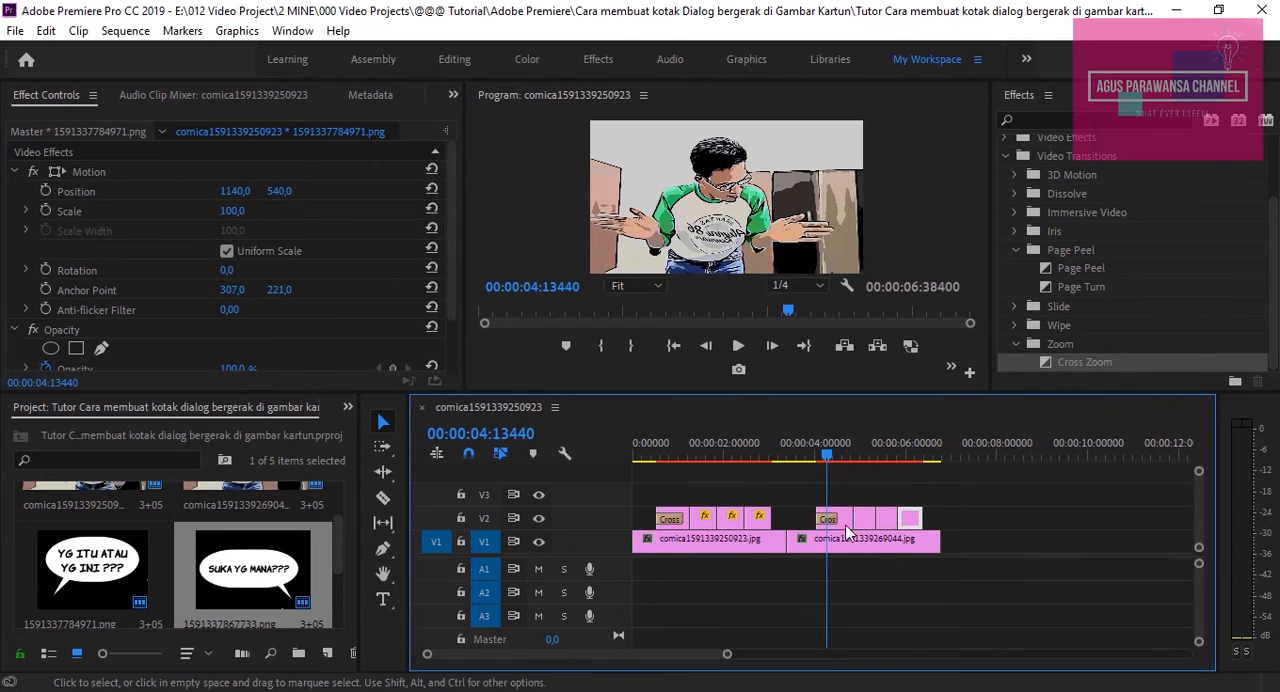
left_click(844, 520)
left_click(862, 520)
left_click_drag(858, 455, 866, 455)
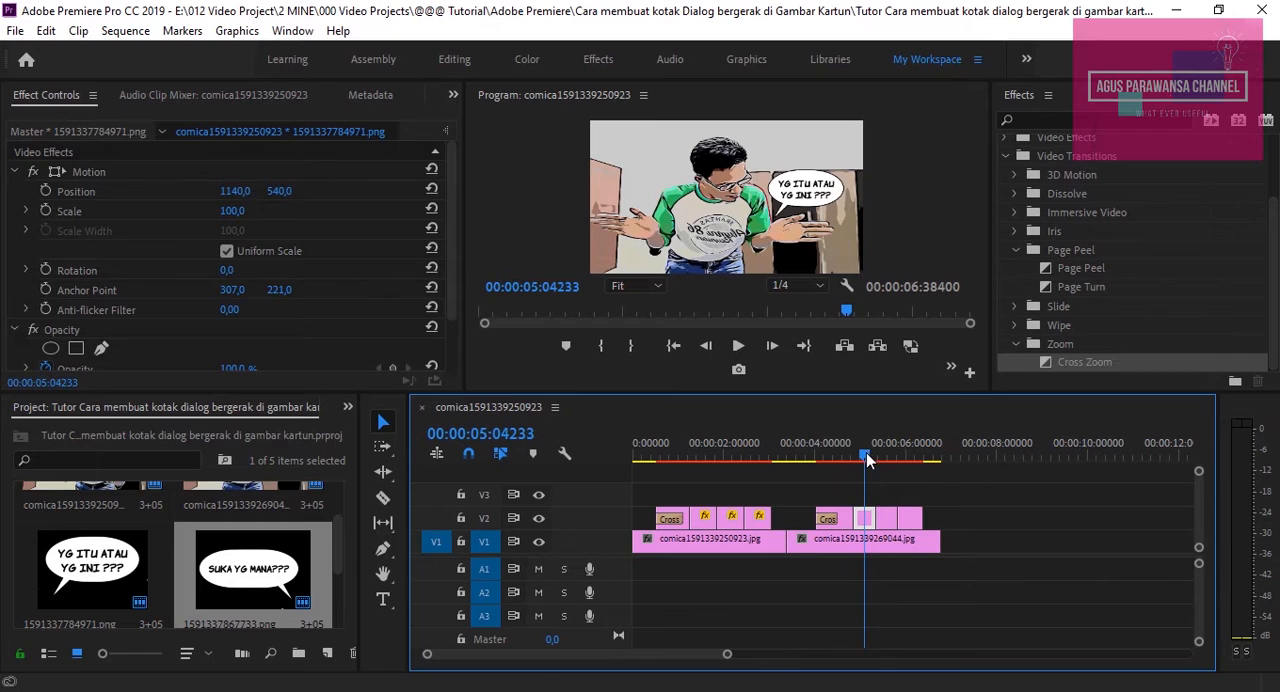
left_click(840, 455)
left_click_drag(232, 211, 36, 192)
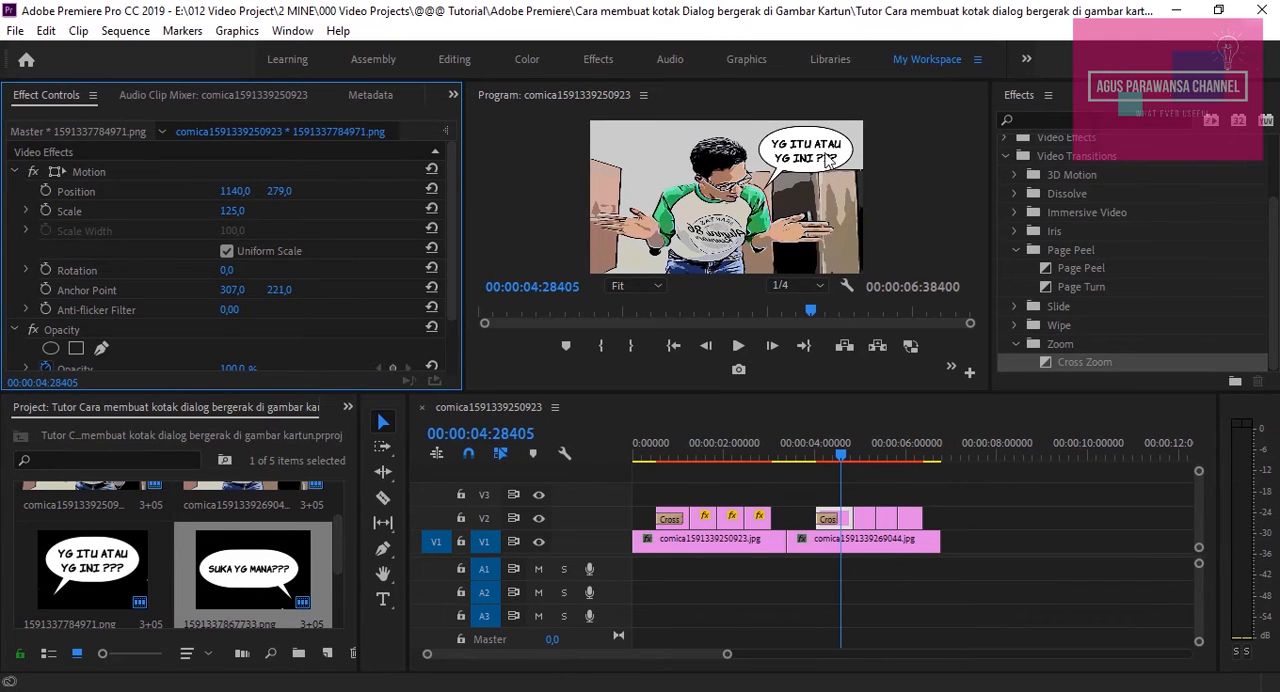
Set the "YG ITU ATAU YG INI ???" bubble's second piece to vertical position 308 and rotation 7°
left_click(866, 518)
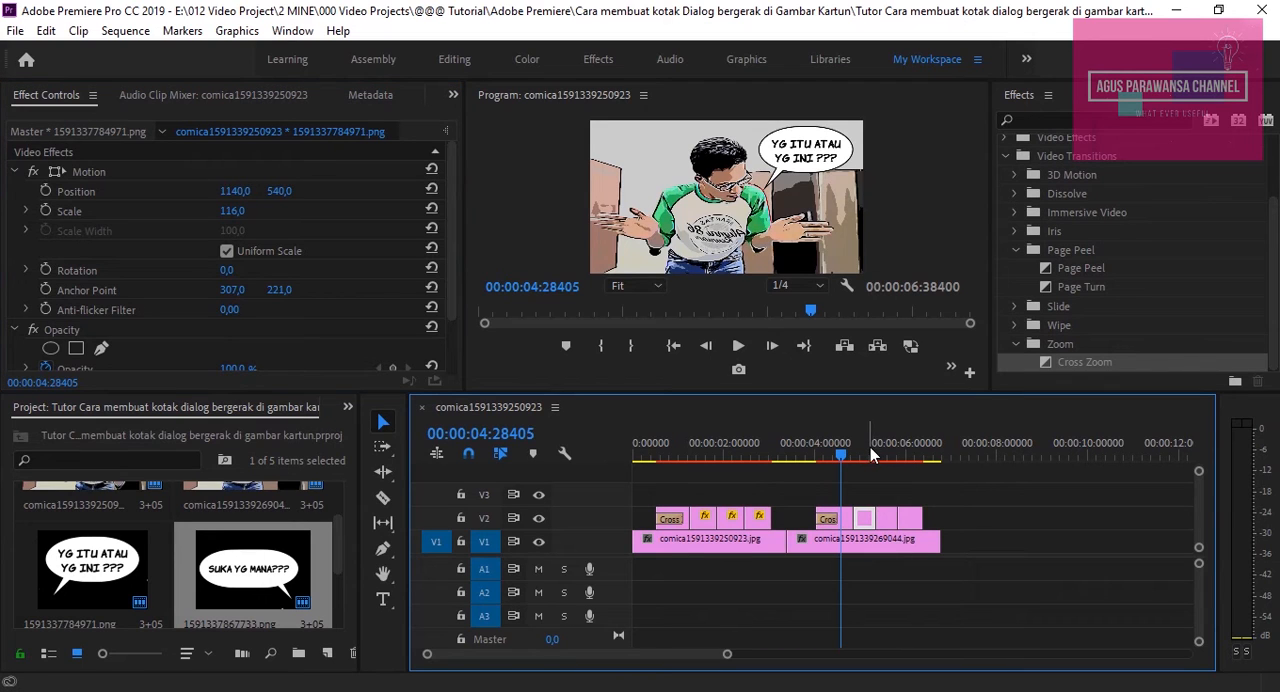
left_click(869, 448)
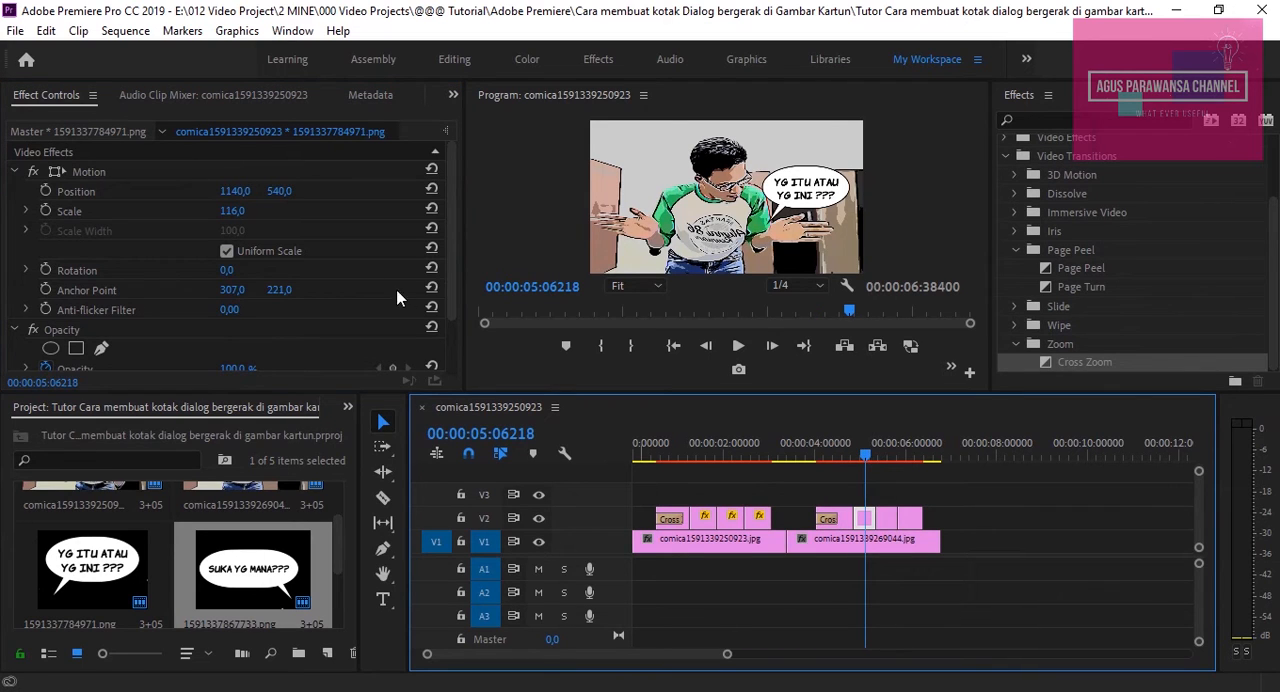
left_click_drag(279, 190, 178, 190)
left_click(840, 450)
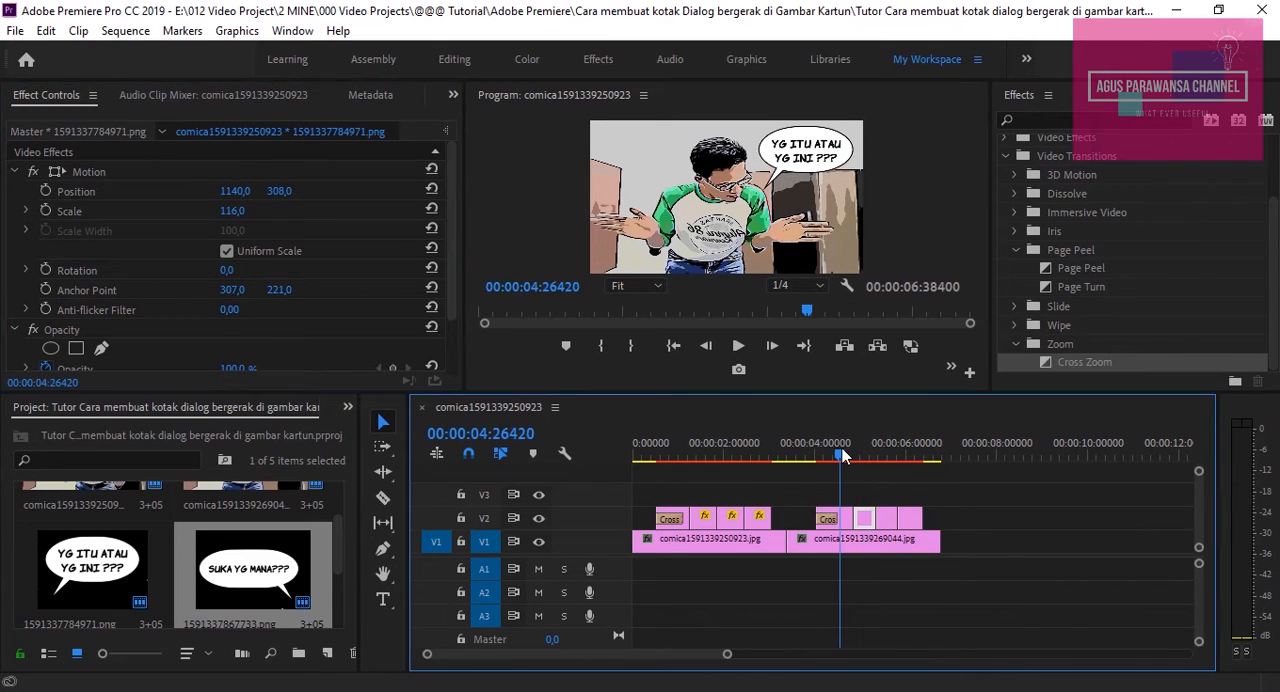
key("space")
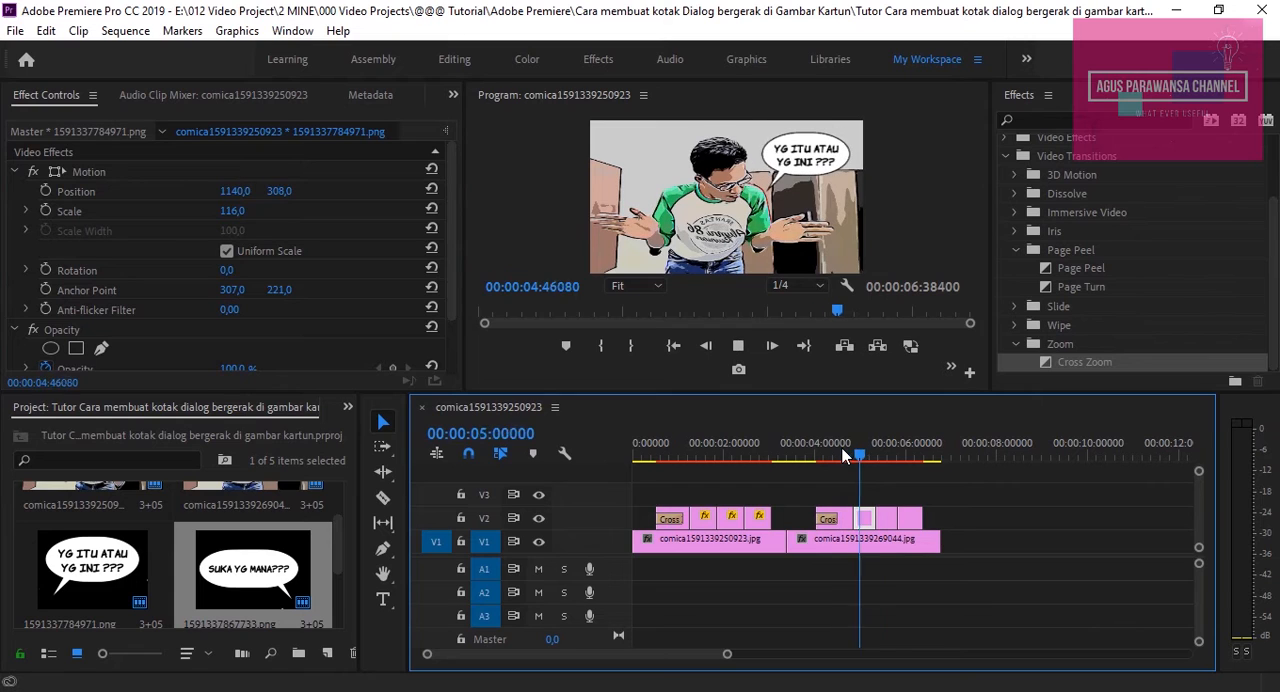
key("space")
left_click_drag(878, 460, 860, 456)
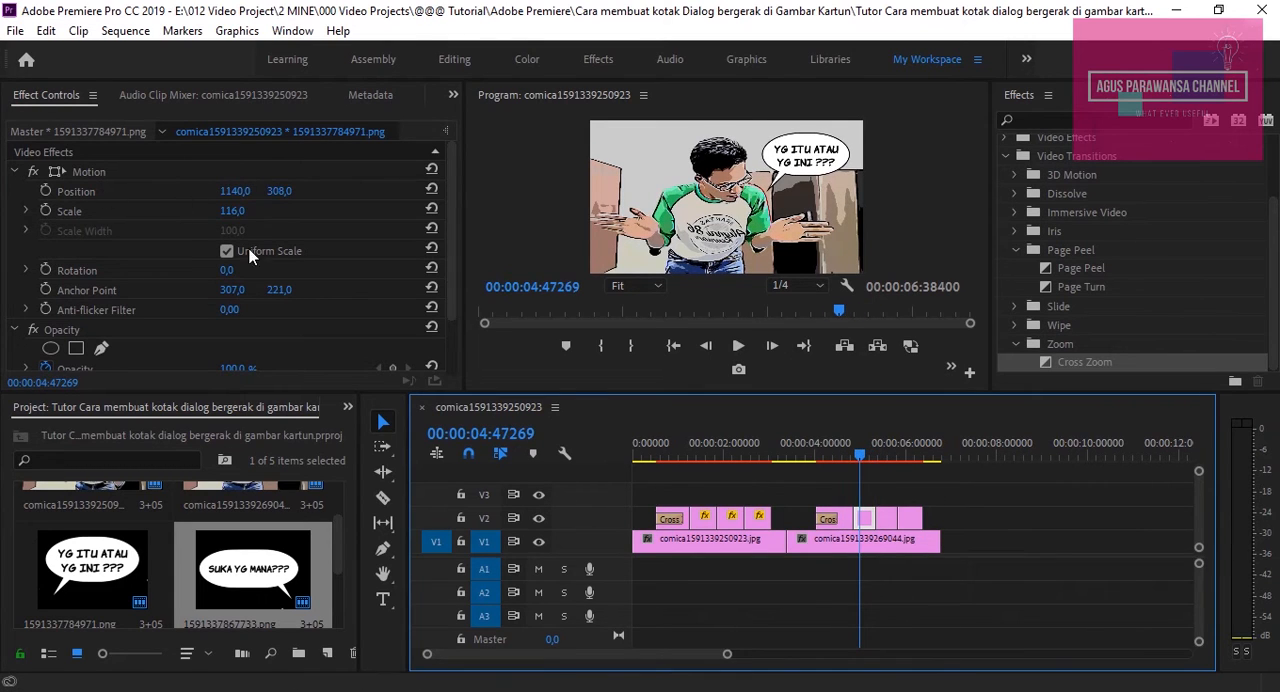
left_click_drag(230, 272, 240, 272)
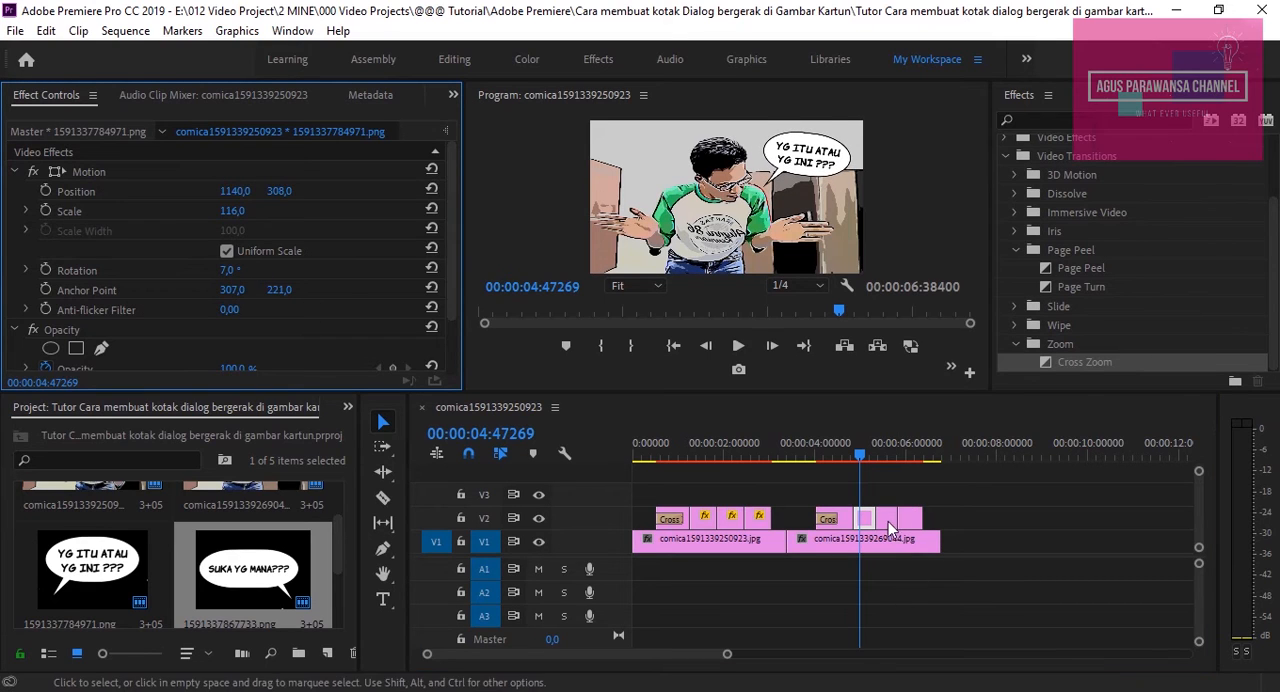
Set the "YG ITU ATAU YG INI ???" bubble's third piece to vertical position 327, scale 123 and rotation 2°
left_click(881, 458)
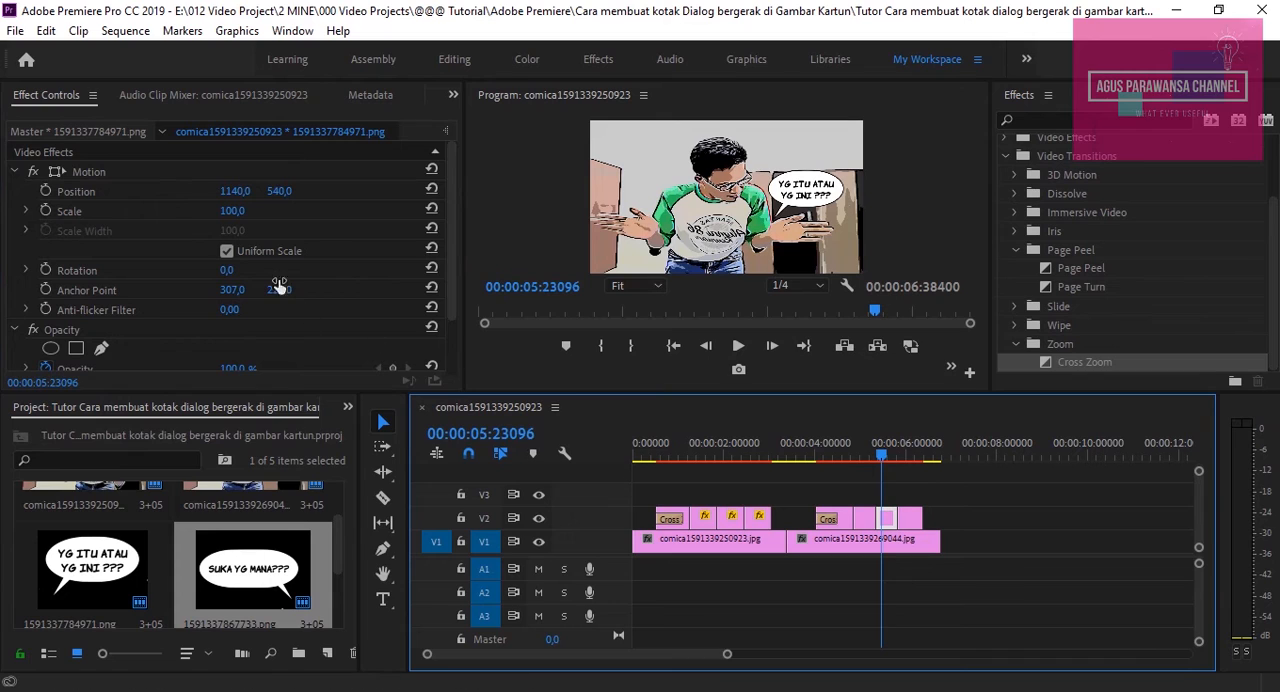
left_click_drag(279, 191, 254, 213)
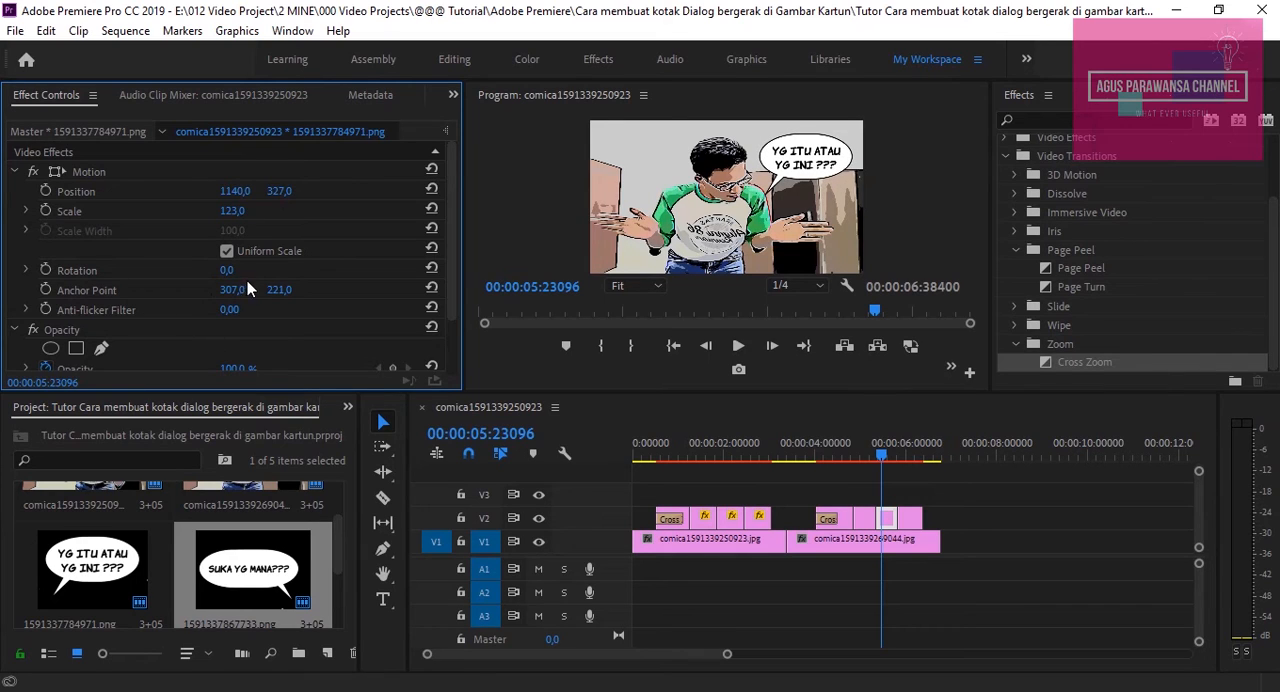
left_click_drag(227, 272, 231, 272)
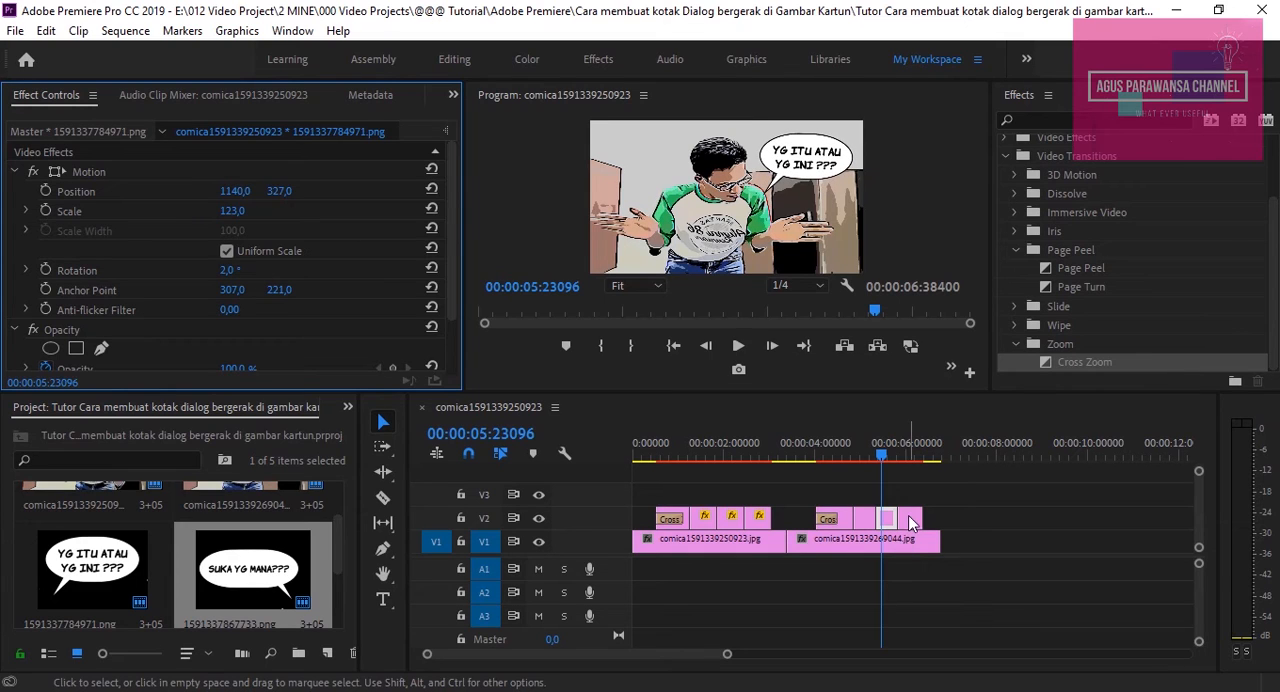
Set the "YG ITU ATAU YG INI ???" bubble's fourth piece to vertical position 308, scale 124 and rotation 8°
left_click(912, 518)
left_click(904, 455)
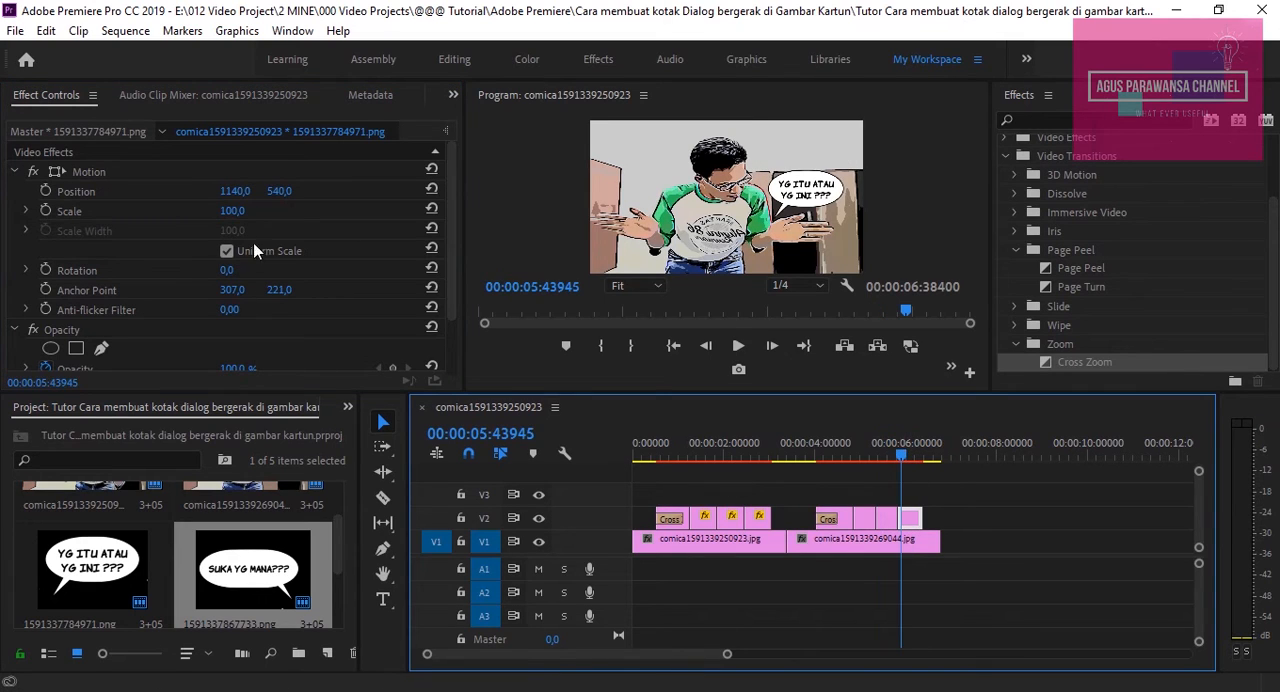
left_click_drag(279, 191, 256, 211)
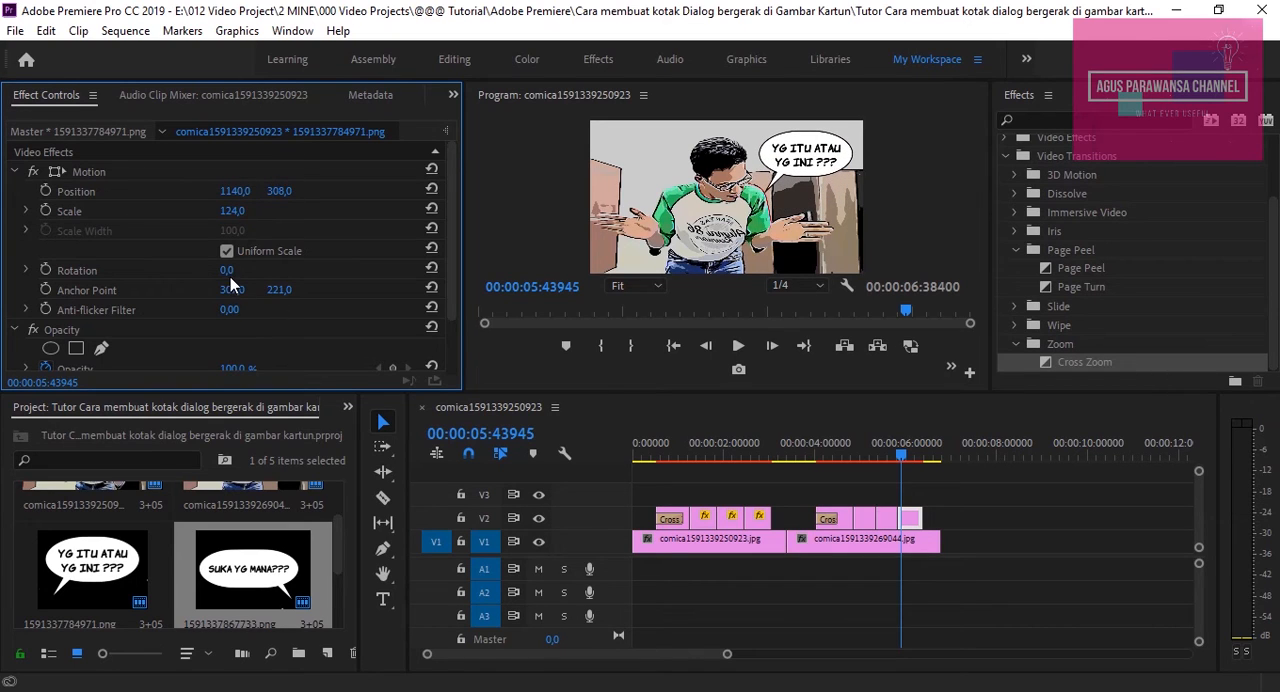
left_click_drag(229, 270, 240, 270)
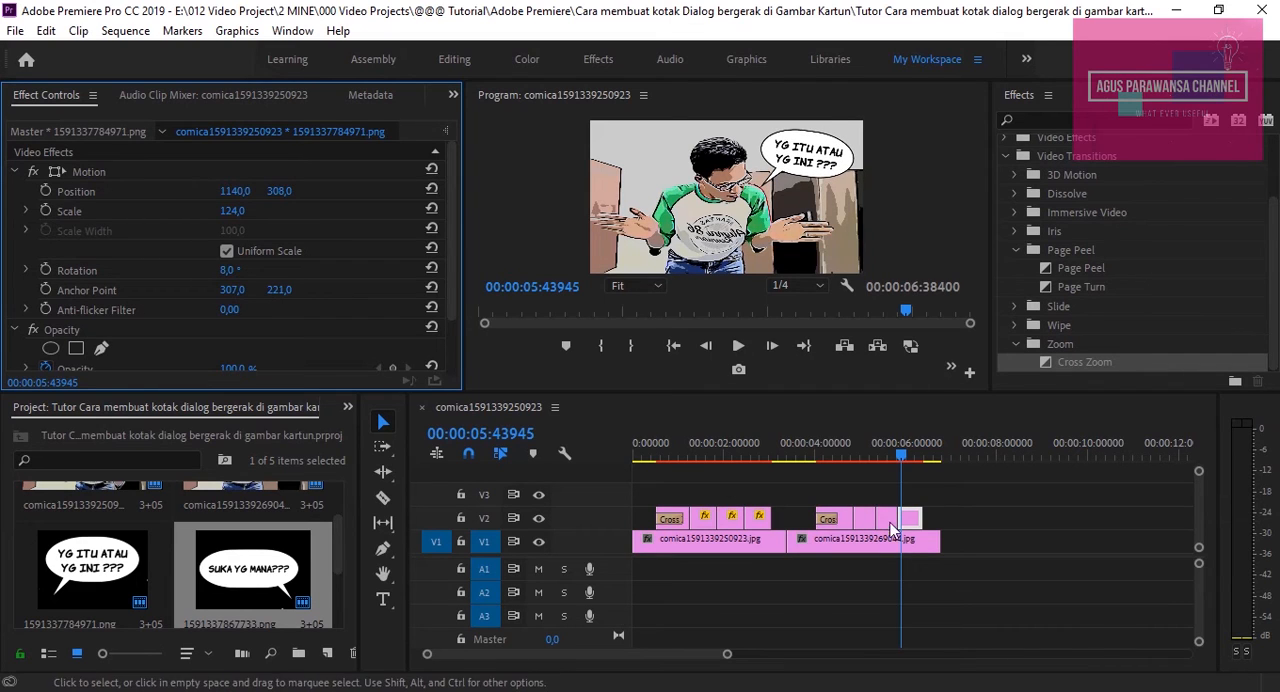
Play the whole sequence from its beginning to review the animation of both speech bubbles
left_click_drag(830, 462, 809, 462)
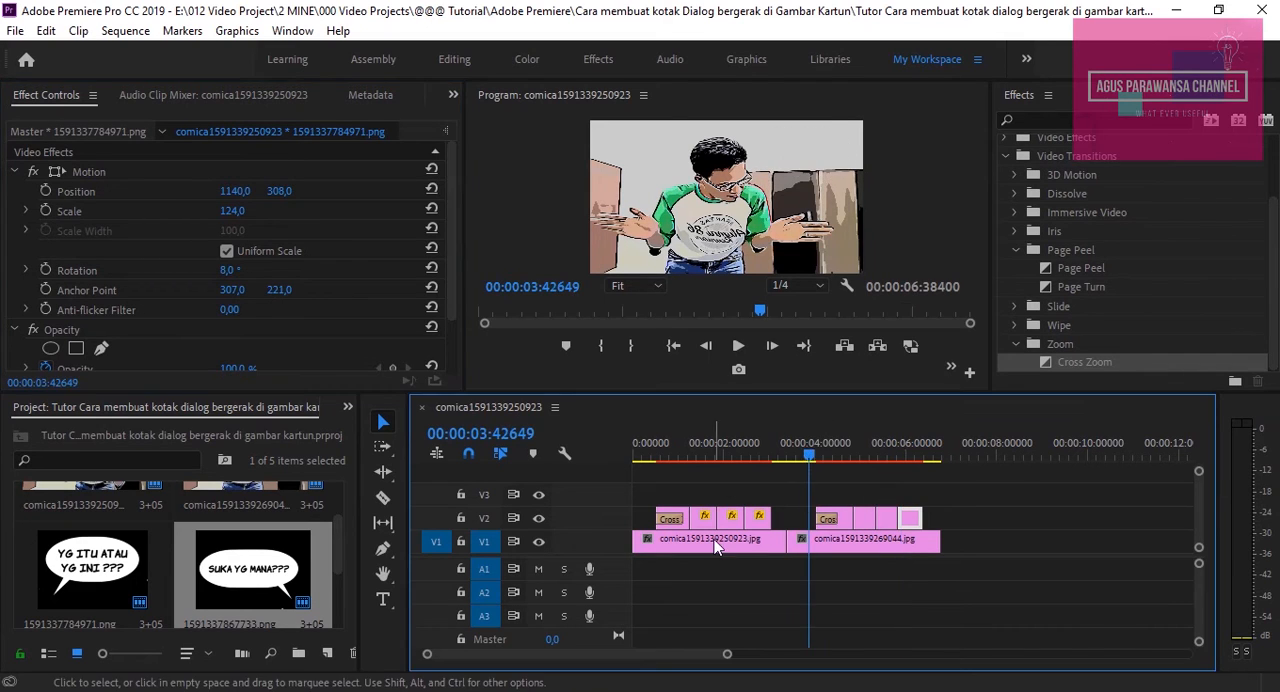
left_click(738, 345)
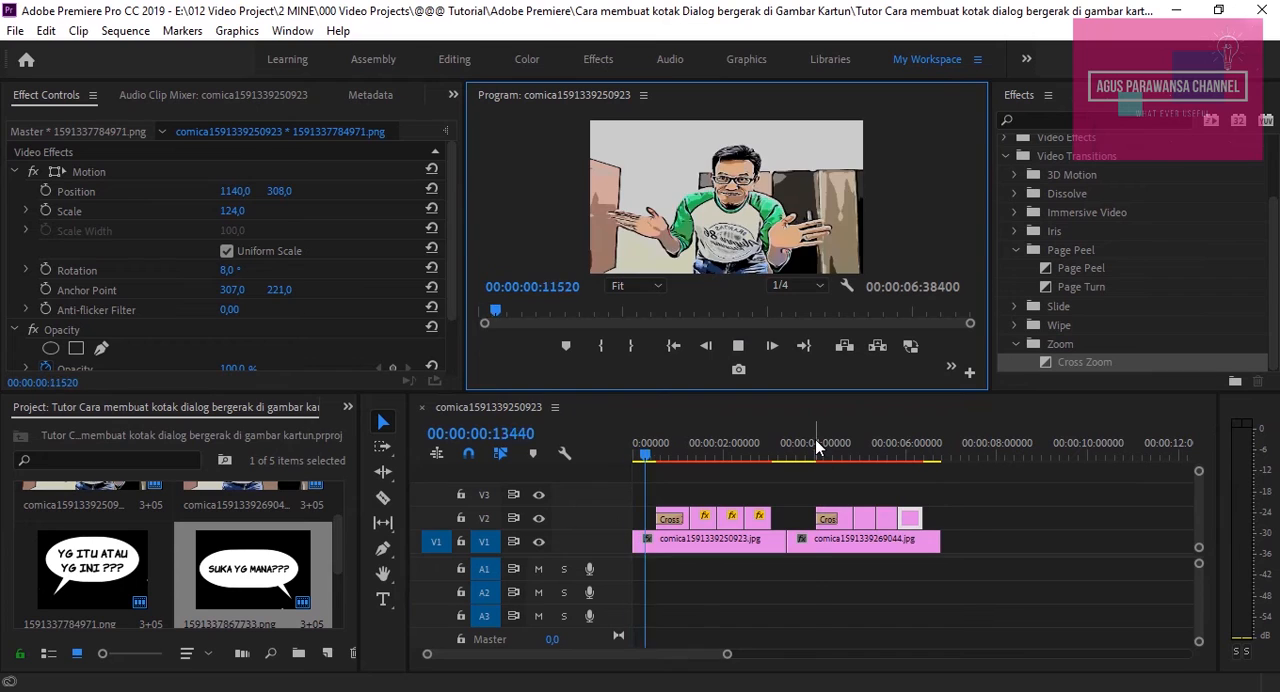
left_click(815, 442)
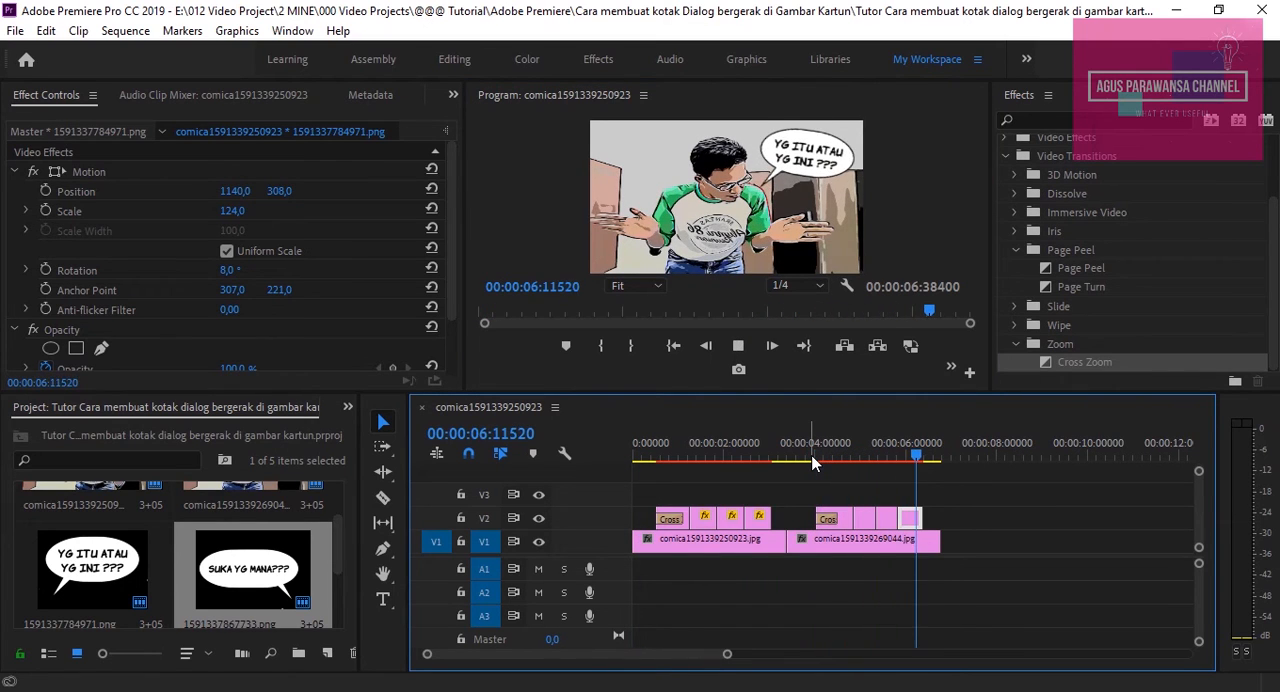
key("space")
left_click_drag(917, 461, 582, 466)
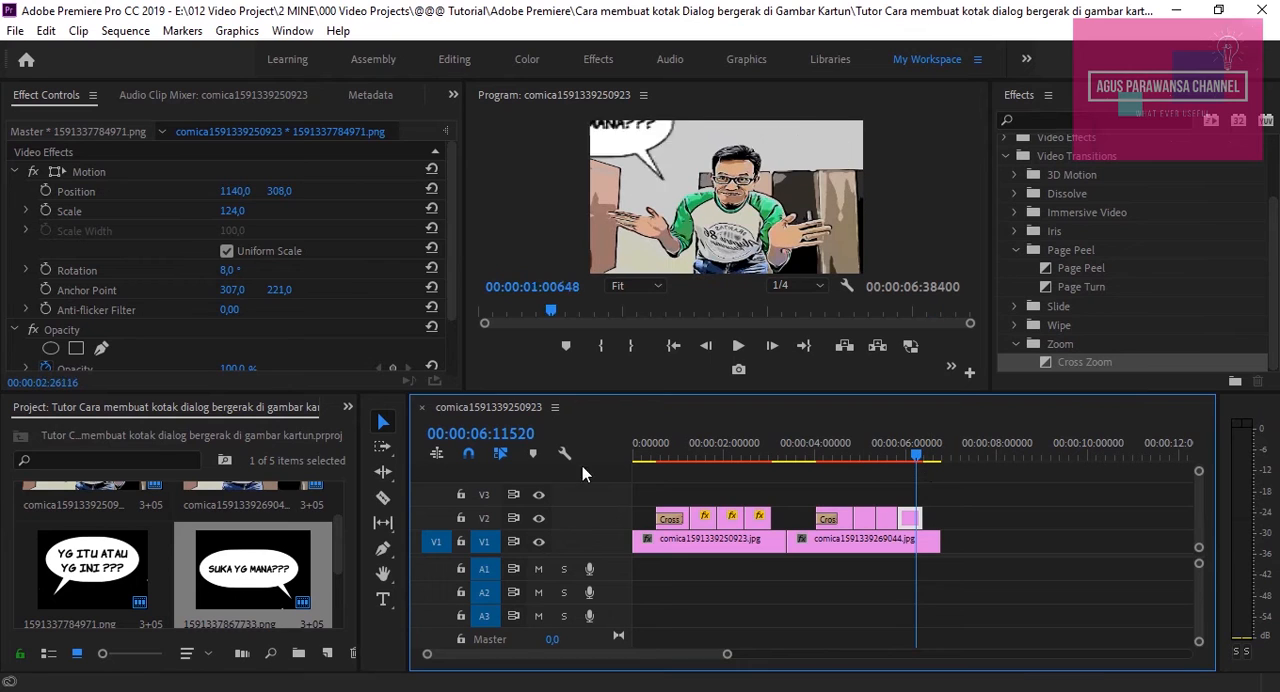
key("space")
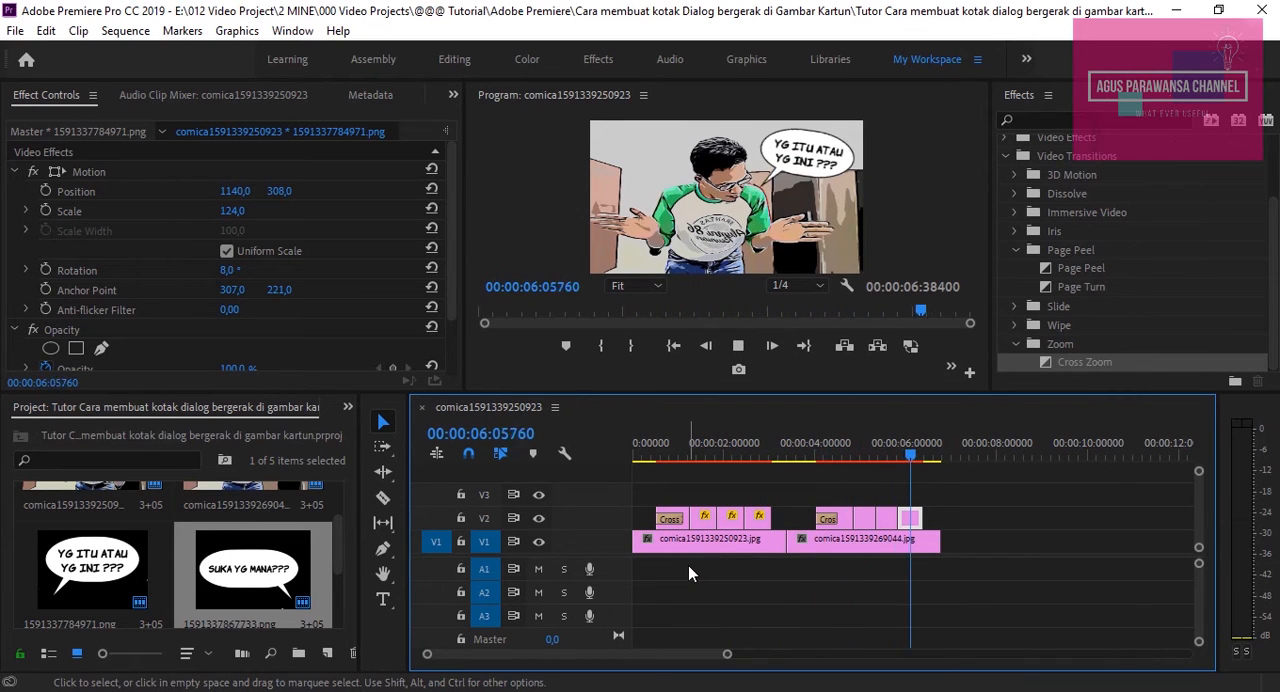
left_click(761, 450)
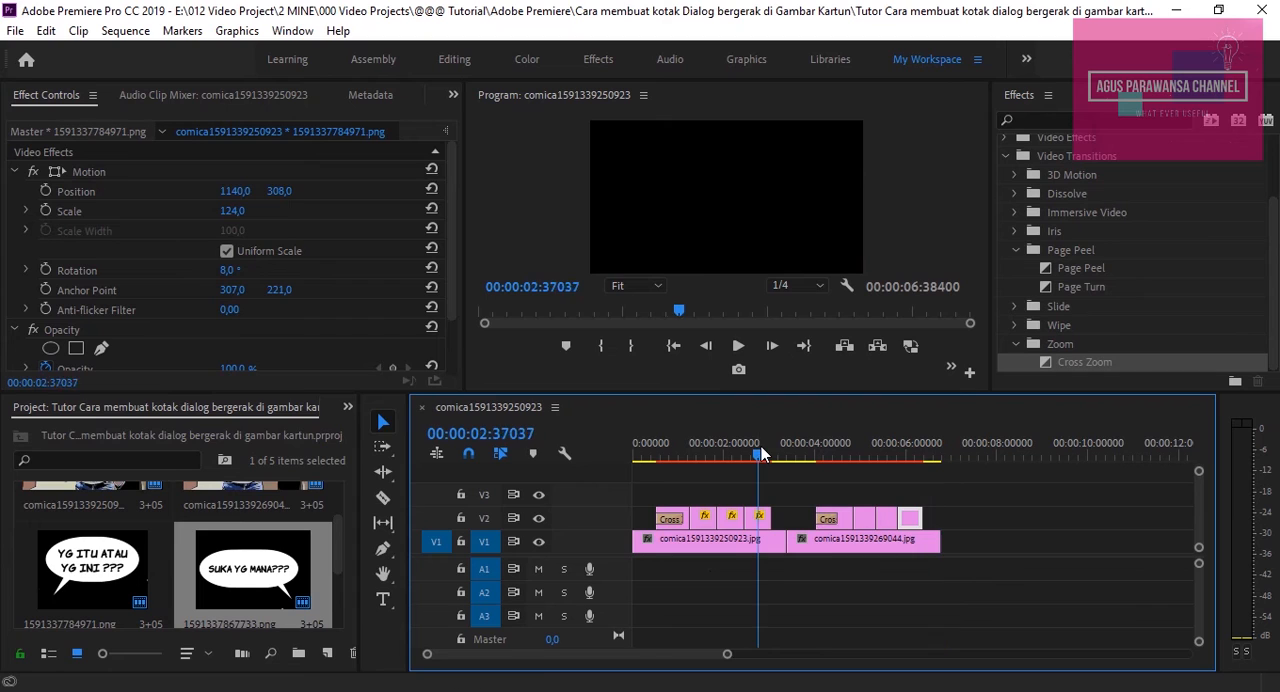
left_click(757, 456)
left_click_drag(757, 456, 589, 454)
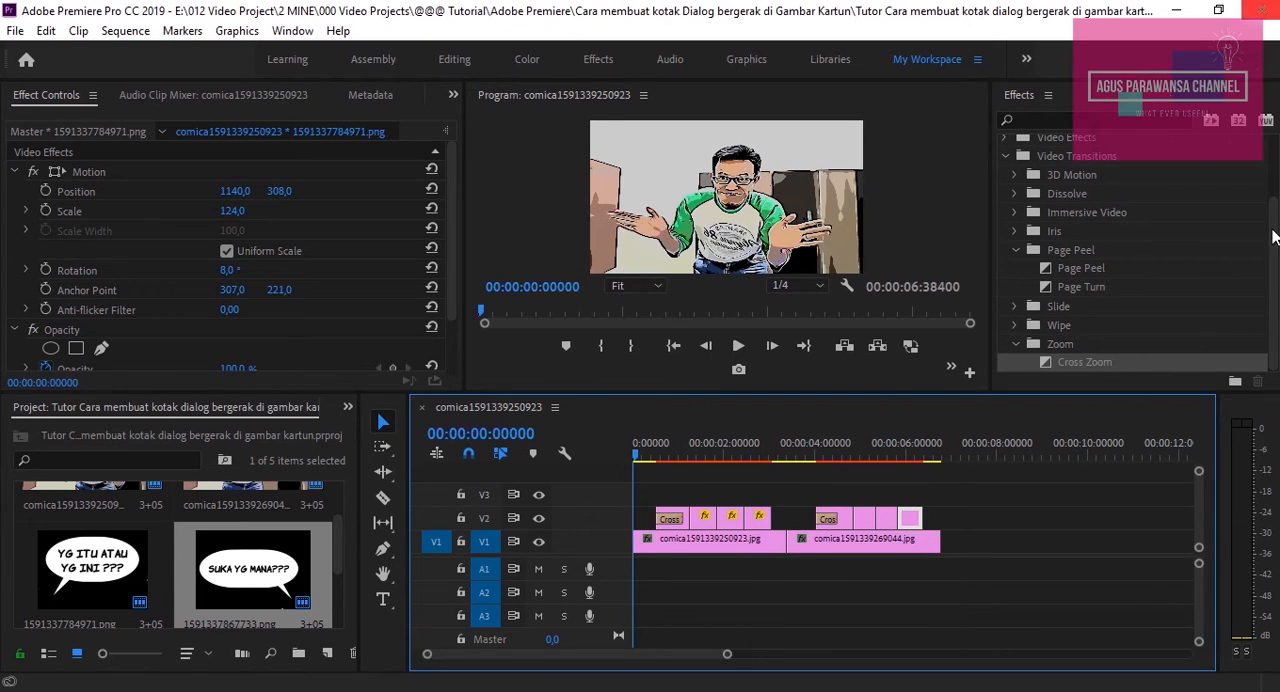
left_click(1073, 272)
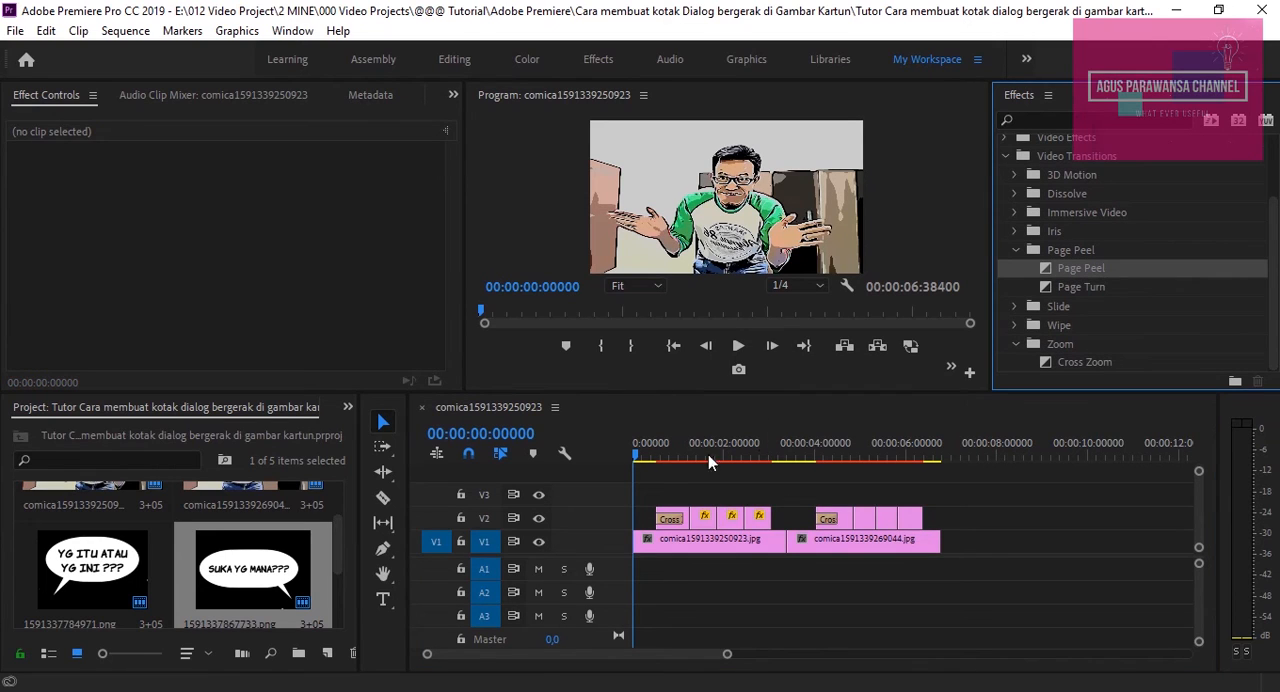
key("space")
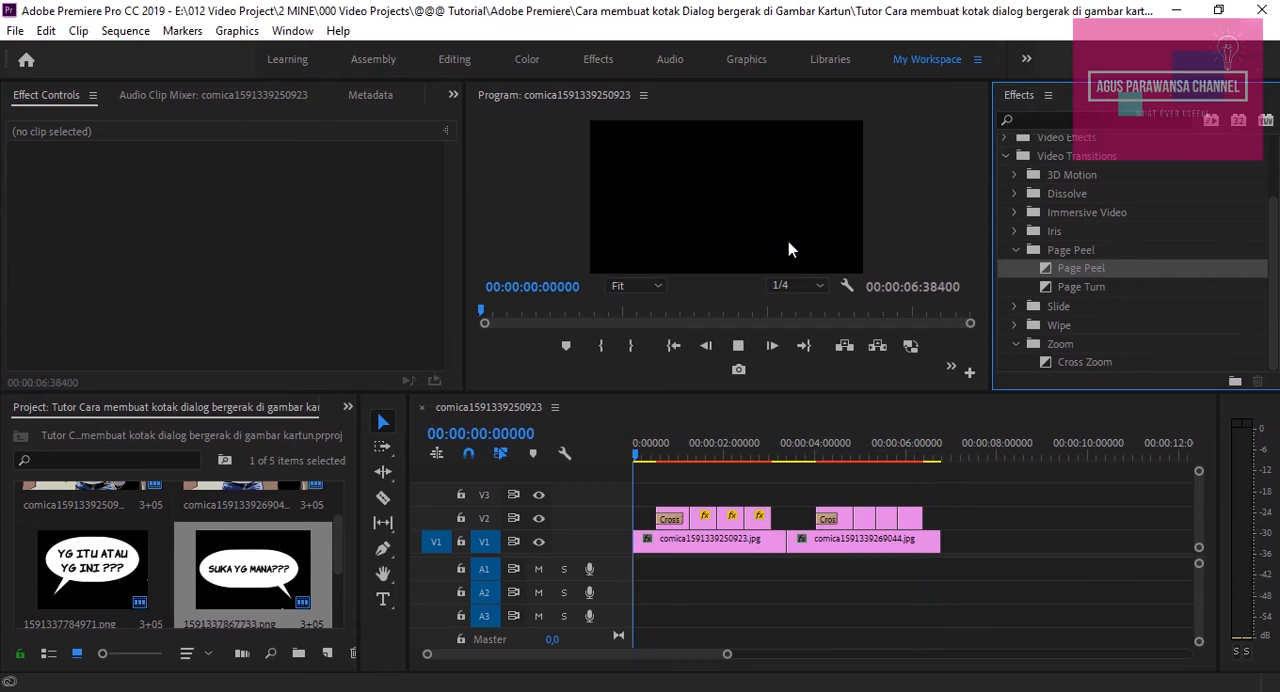
Stop playback and move the second image together with its four speech bubble pieces about one second later in the sequence
key("space")
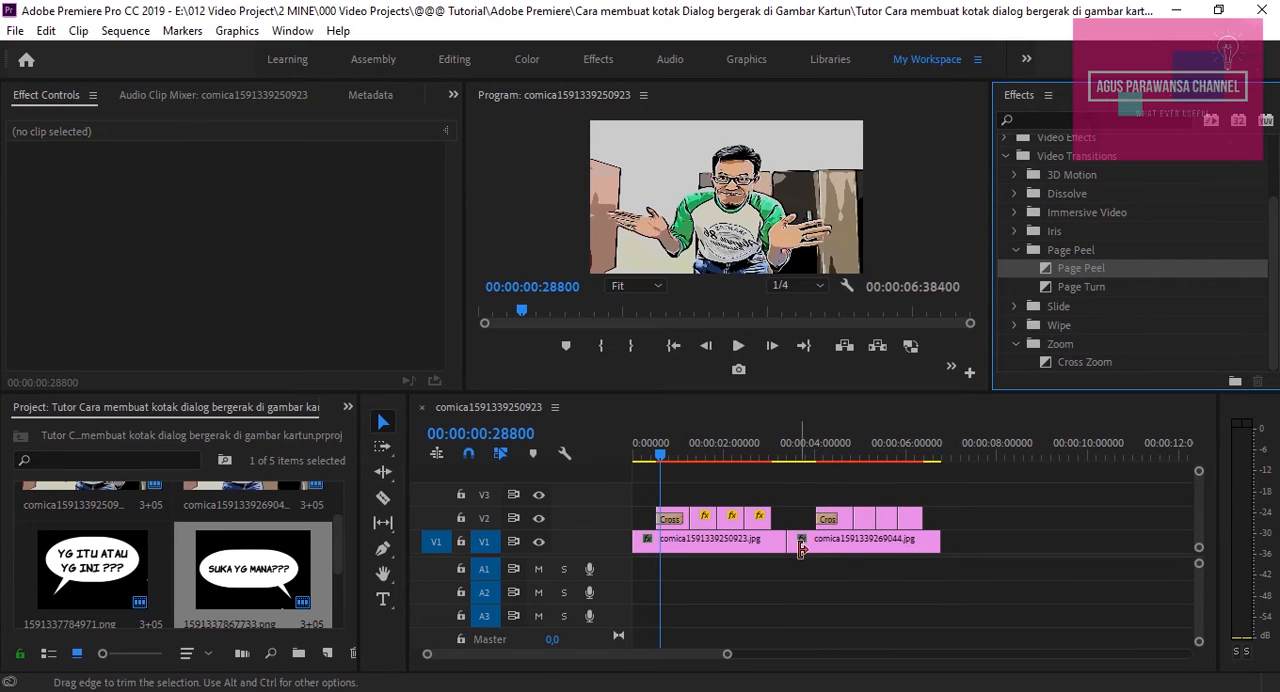
left_click_drag(813, 489, 929, 569)
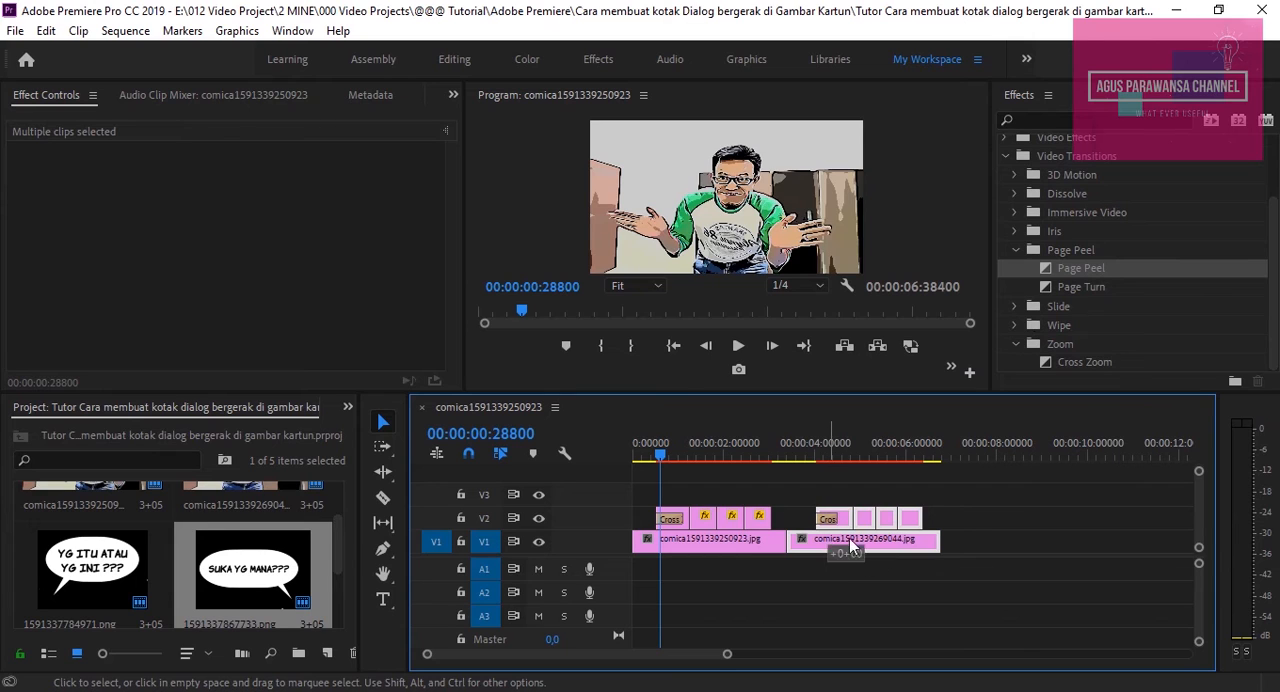
left_click_drag(849, 538, 892, 540)
Extend the end of the first image and the start of the second image on V1 until they meet
left_click(772, 540)
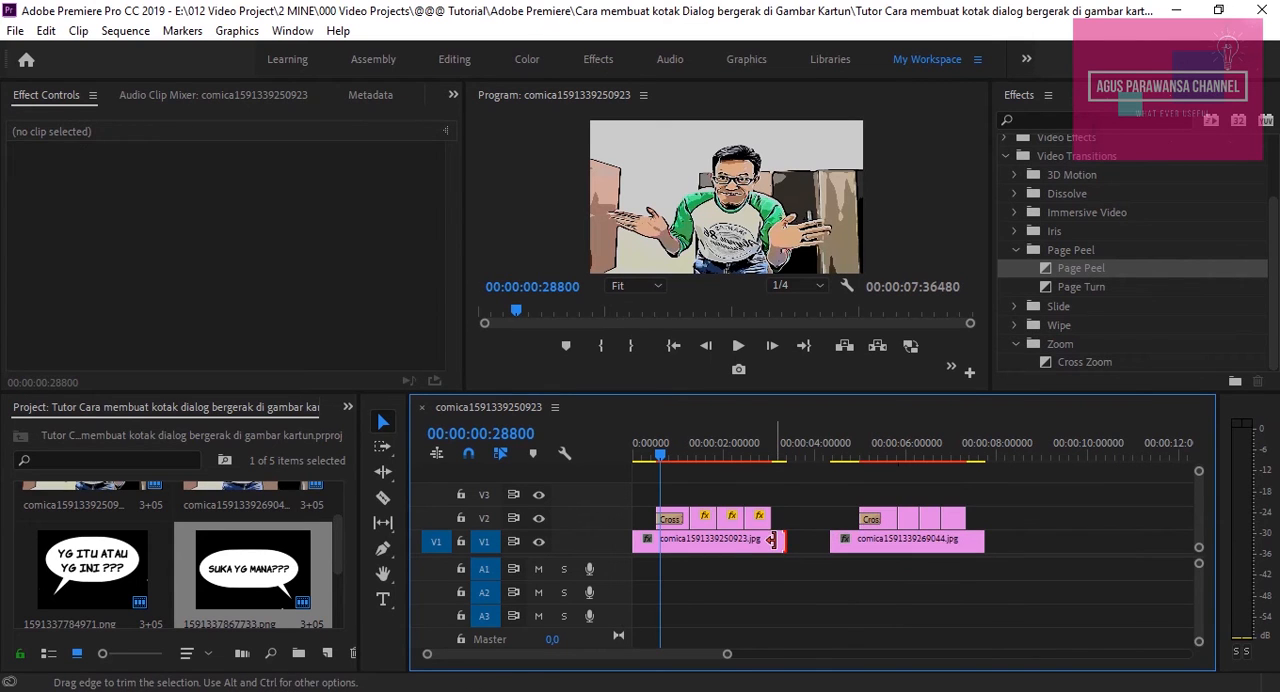
left_click(758, 542)
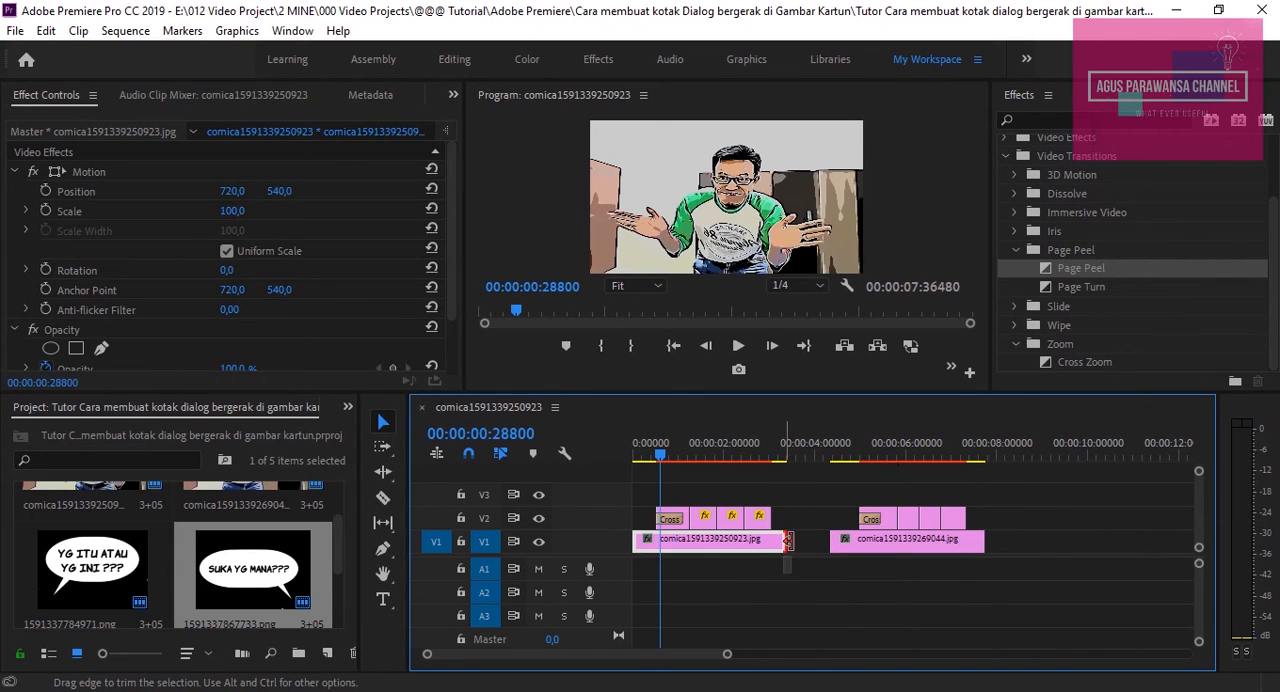
mouse_move(788, 540)
left_mouse_down()
mouse_move(827, 543)
mouse_move(810, 547)
left_mouse_up()
left_click(869, 538)
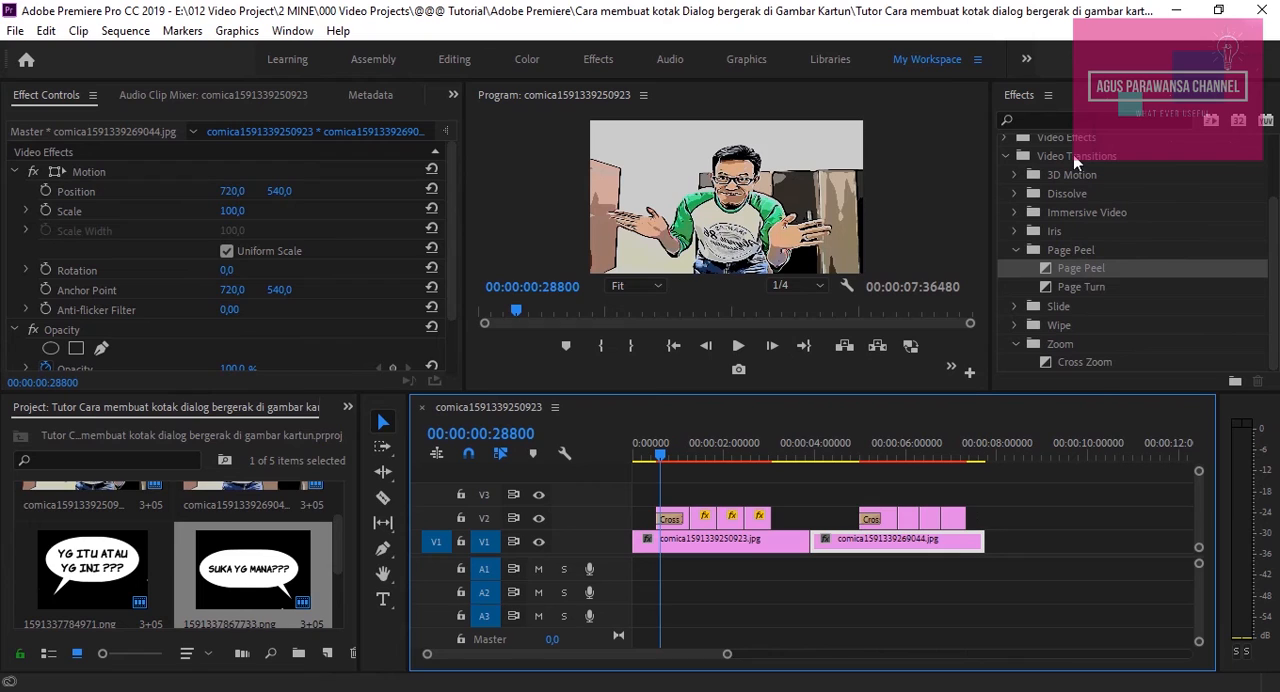
Add a Page Peel transition at the cut between the two images and play the sequence across it
left_click_drag(1089, 270, 821, 546)
left_click(787, 448)
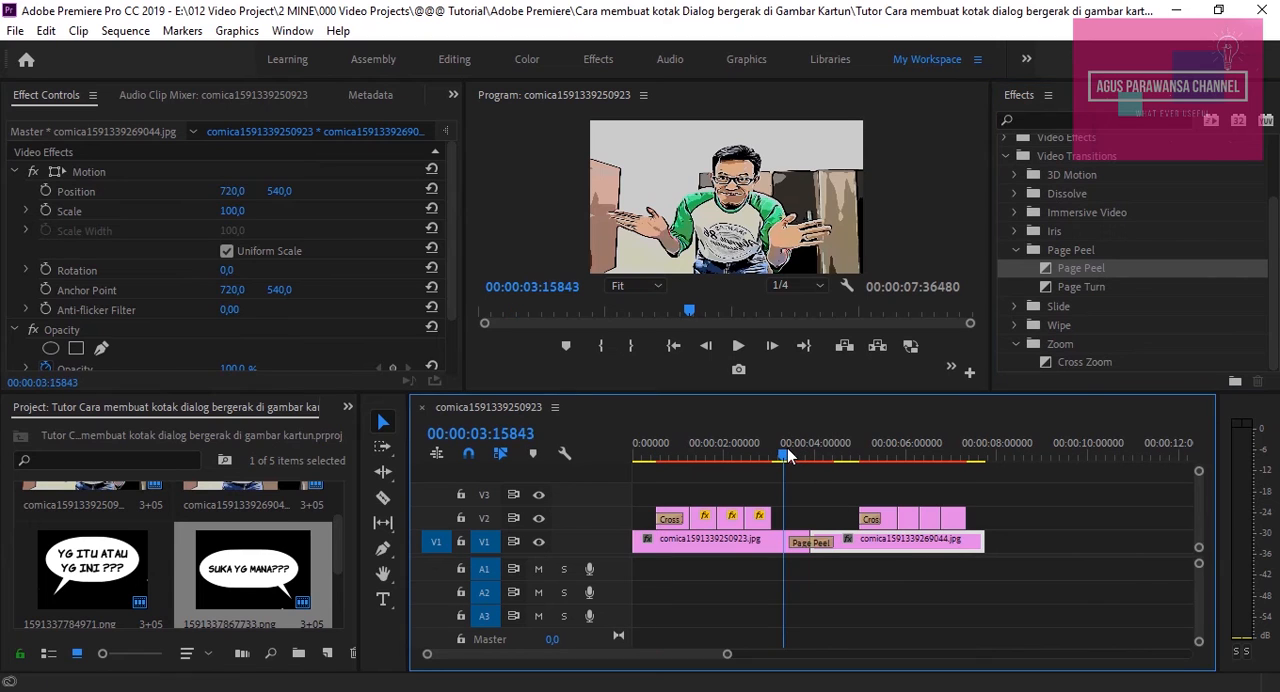
key("space")
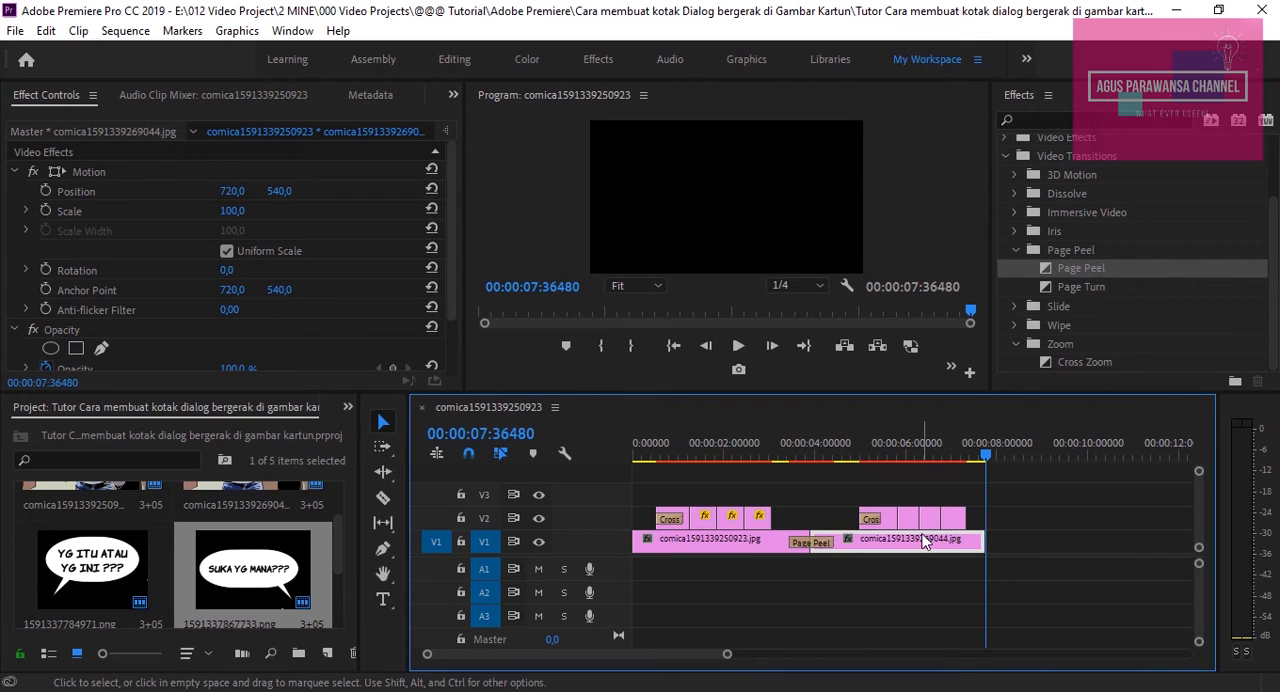
left_click(763, 455)
key("space")
key("space")
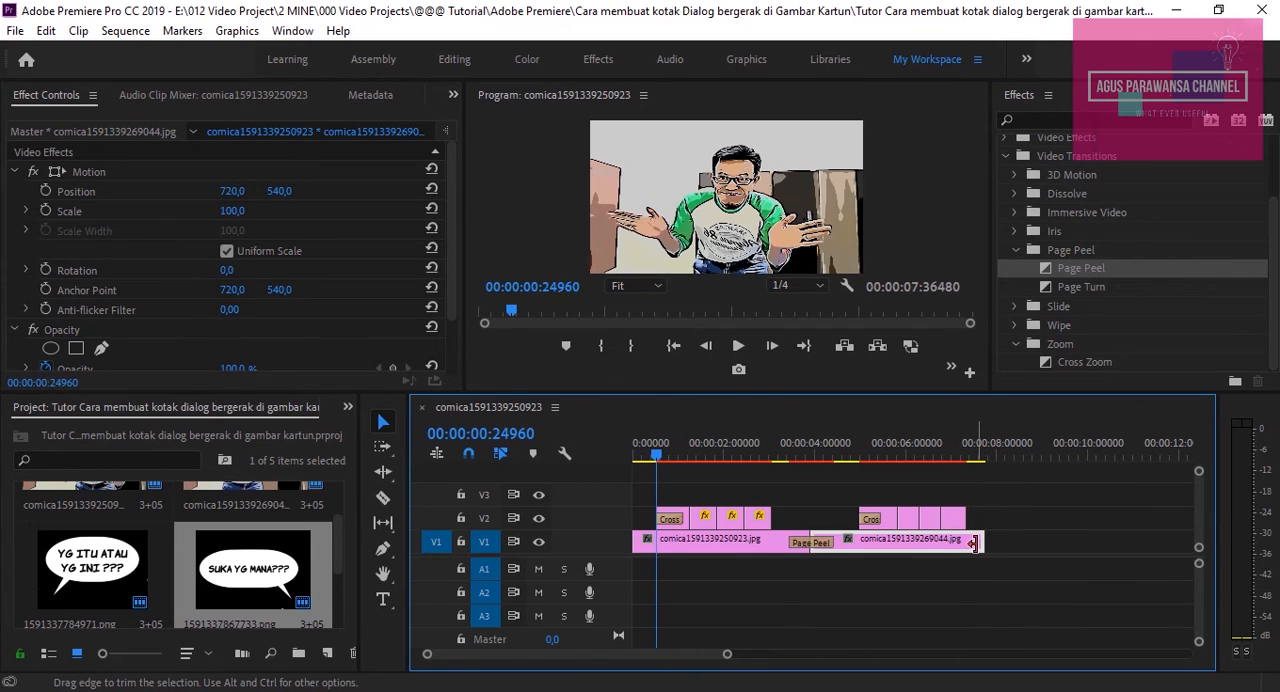
Extend the second image's end to 00:00:08:13440, play the ending, and return the playhead to the sequence start
left_click_drag(978, 542, 1007, 541)
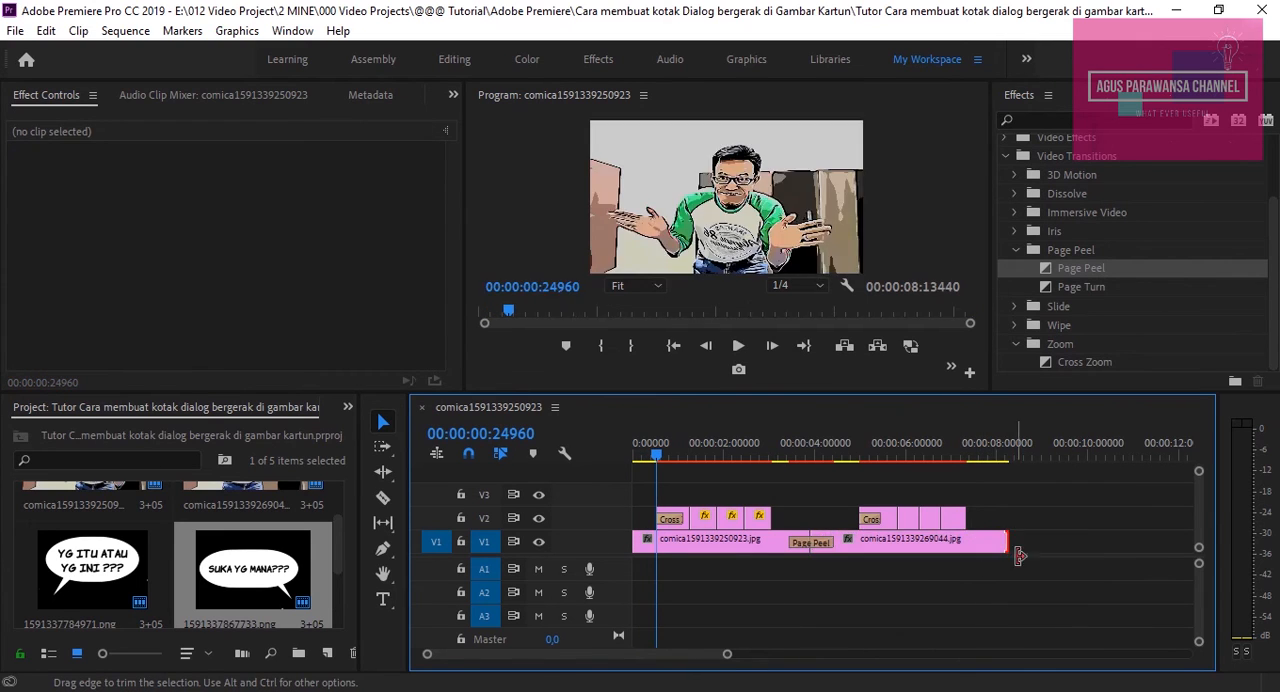
left_click(946, 455)
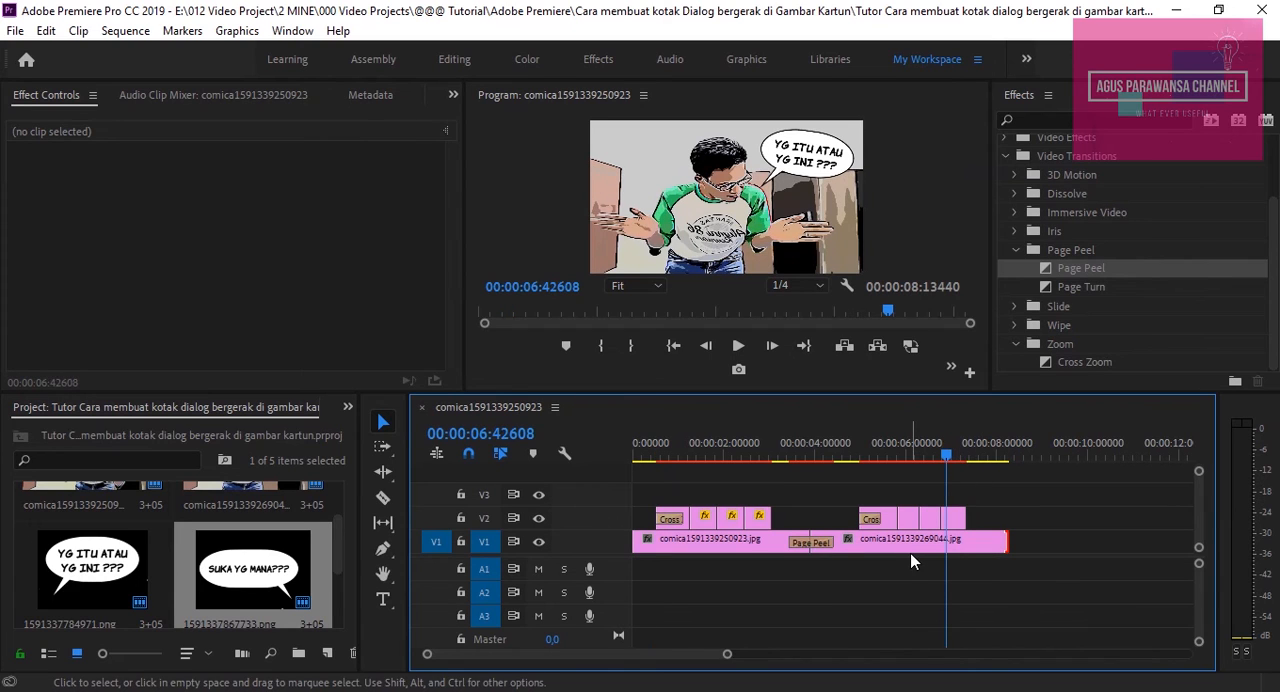
key("space")
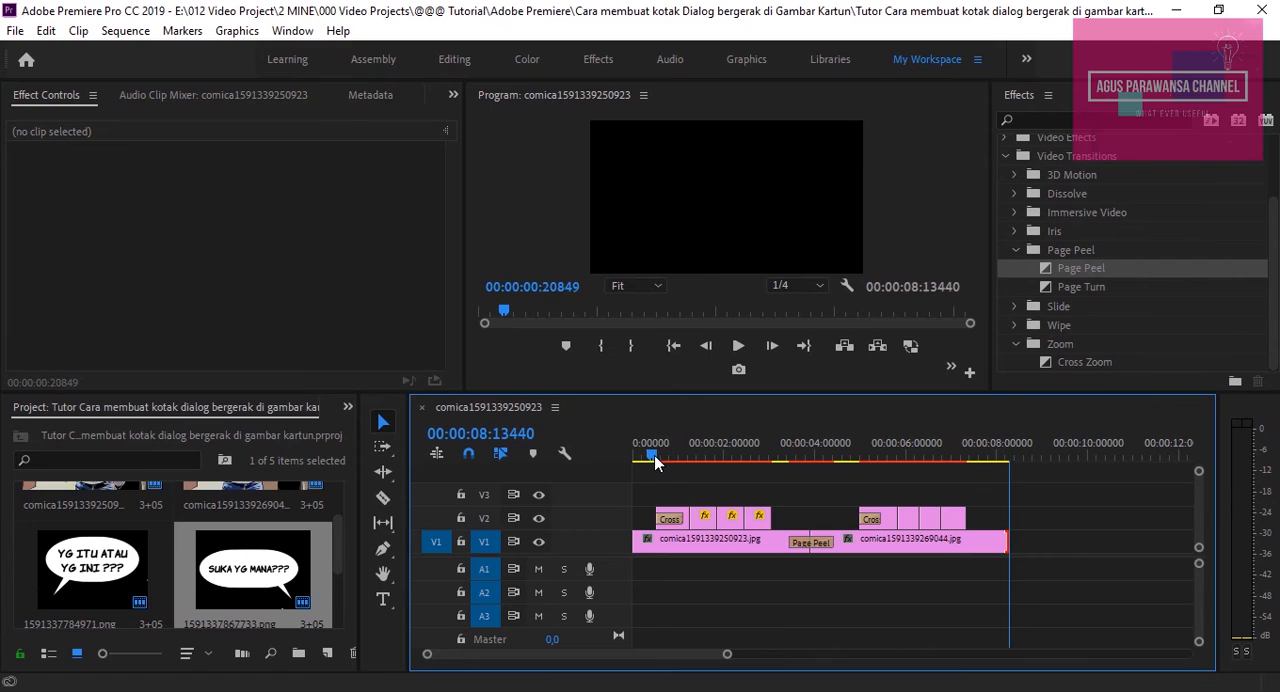
left_click_drag(655, 453, 611, 454)
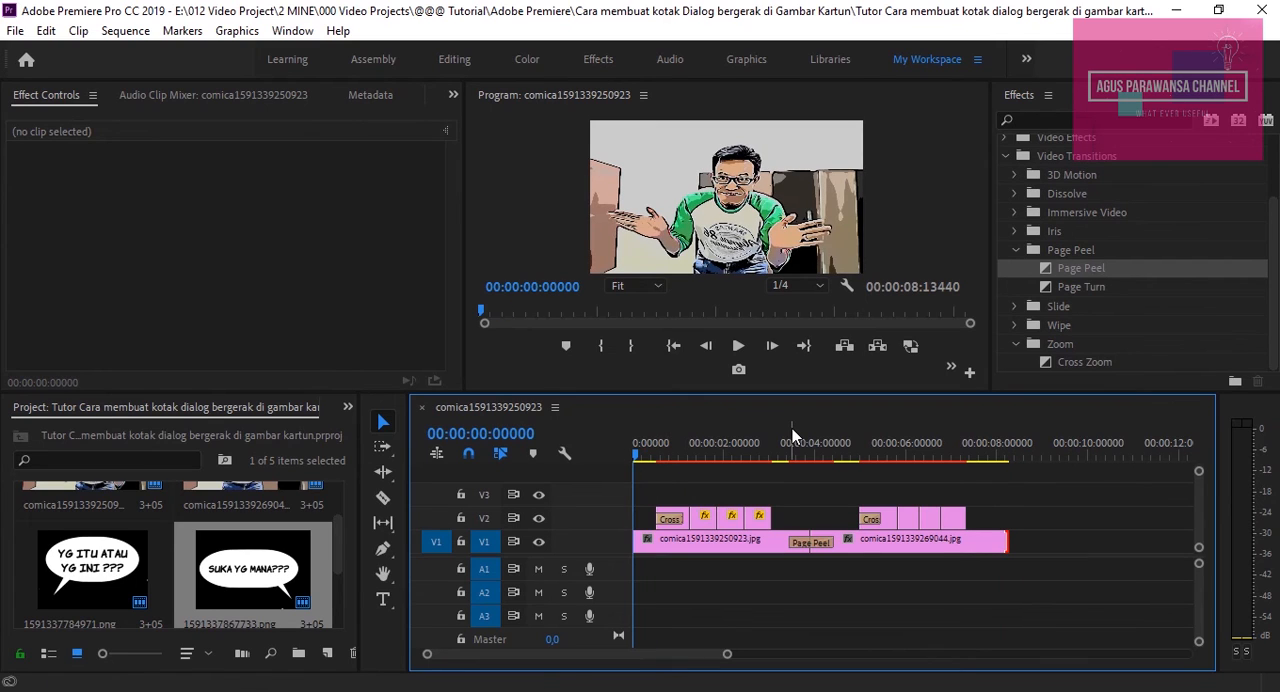
Open the sequence's media export settings, inspect the output file name and save location, and close them without exporting
left_click(24, 34)
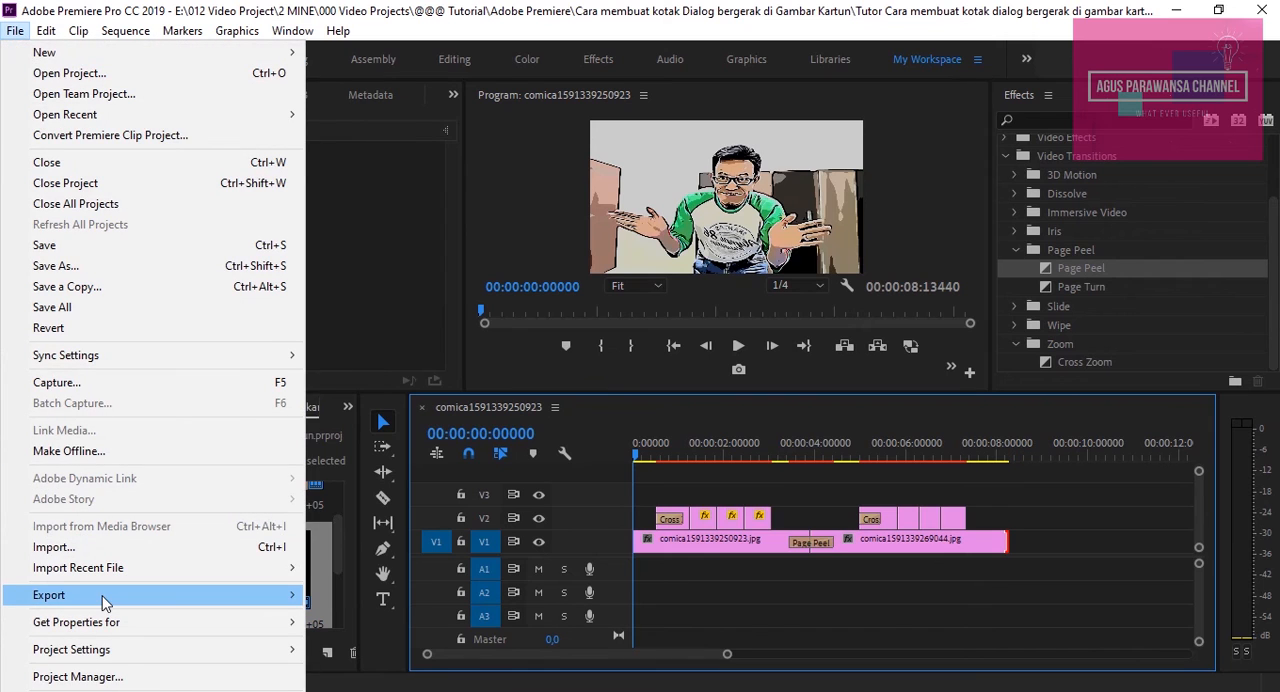
mouse_move(172, 598)
left_click(446, 369)
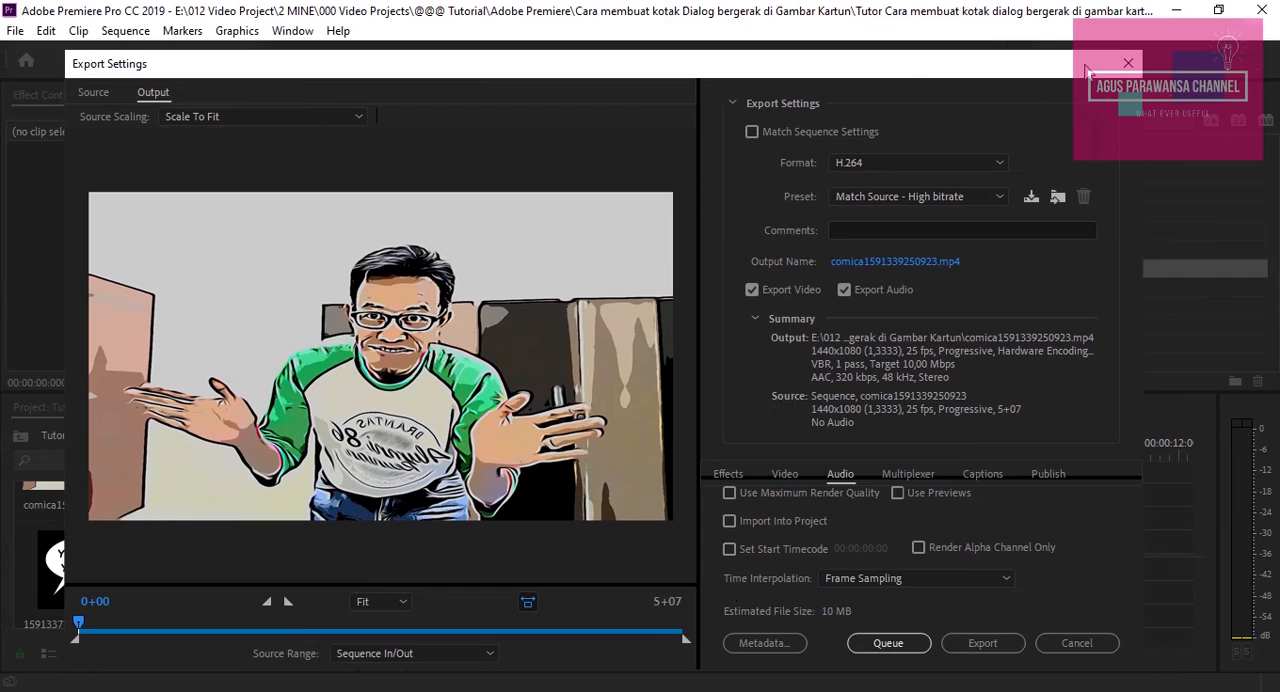
left_click_drag(924, 69, 953, 50)
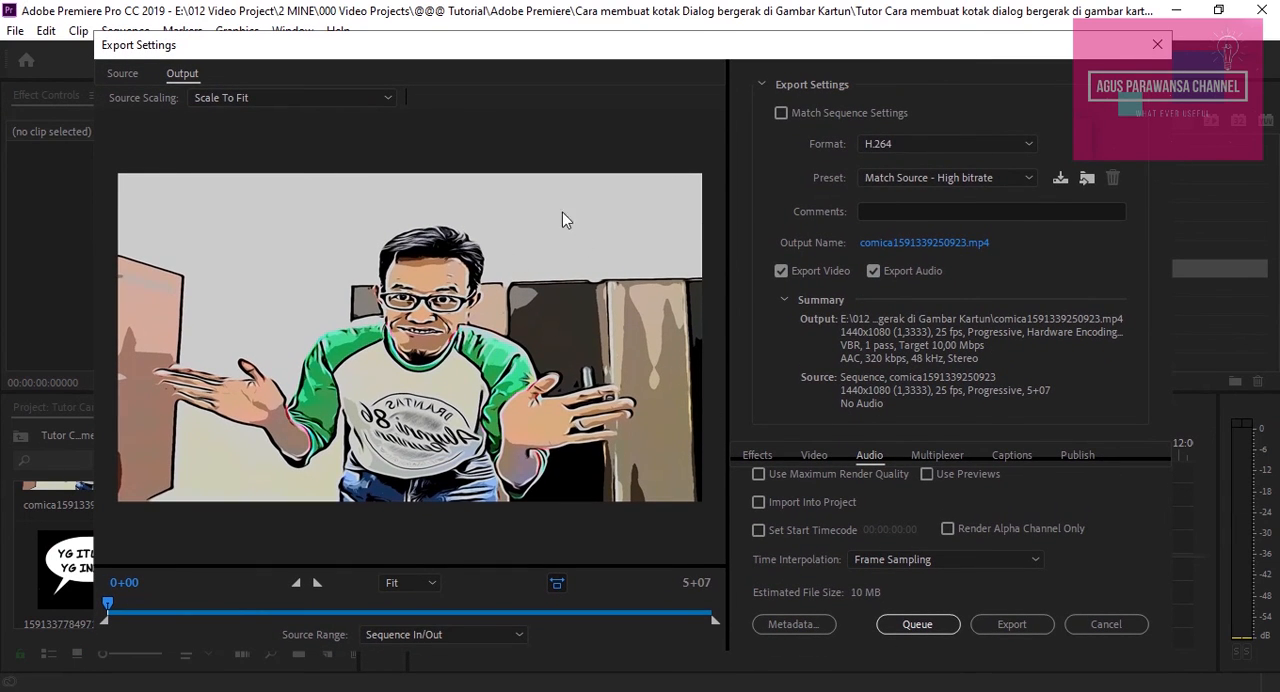
left_click(951, 243)
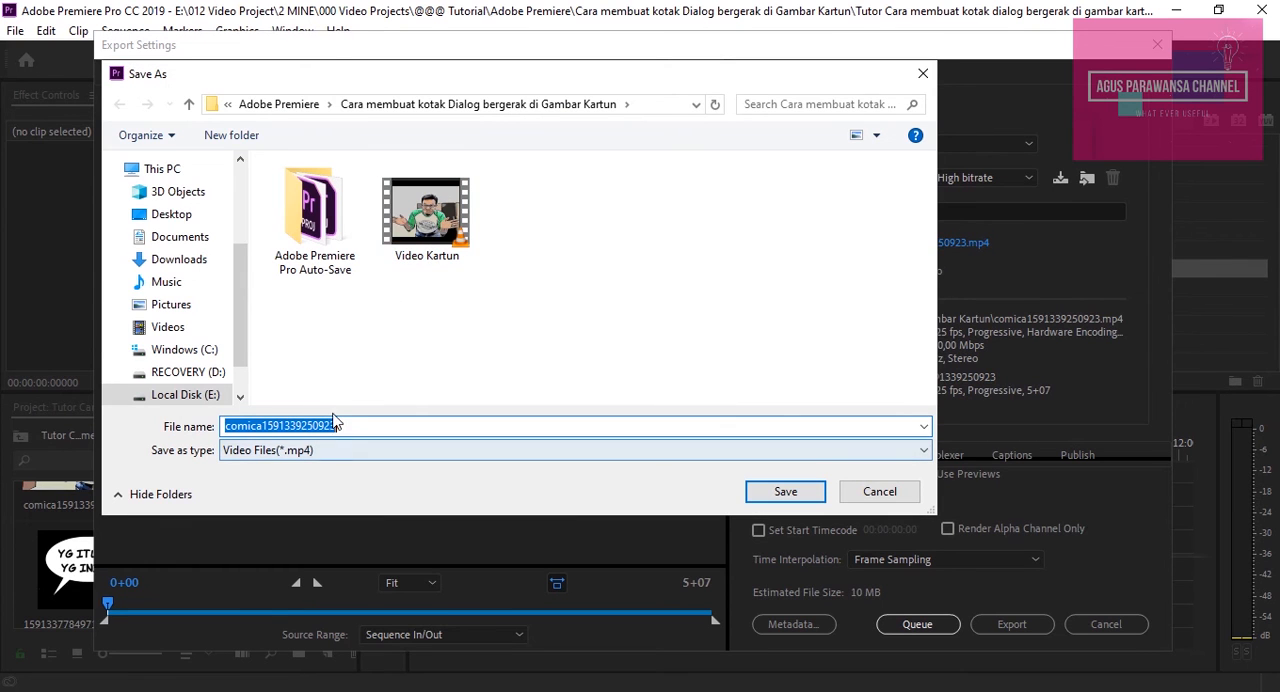
left_click(882, 494)
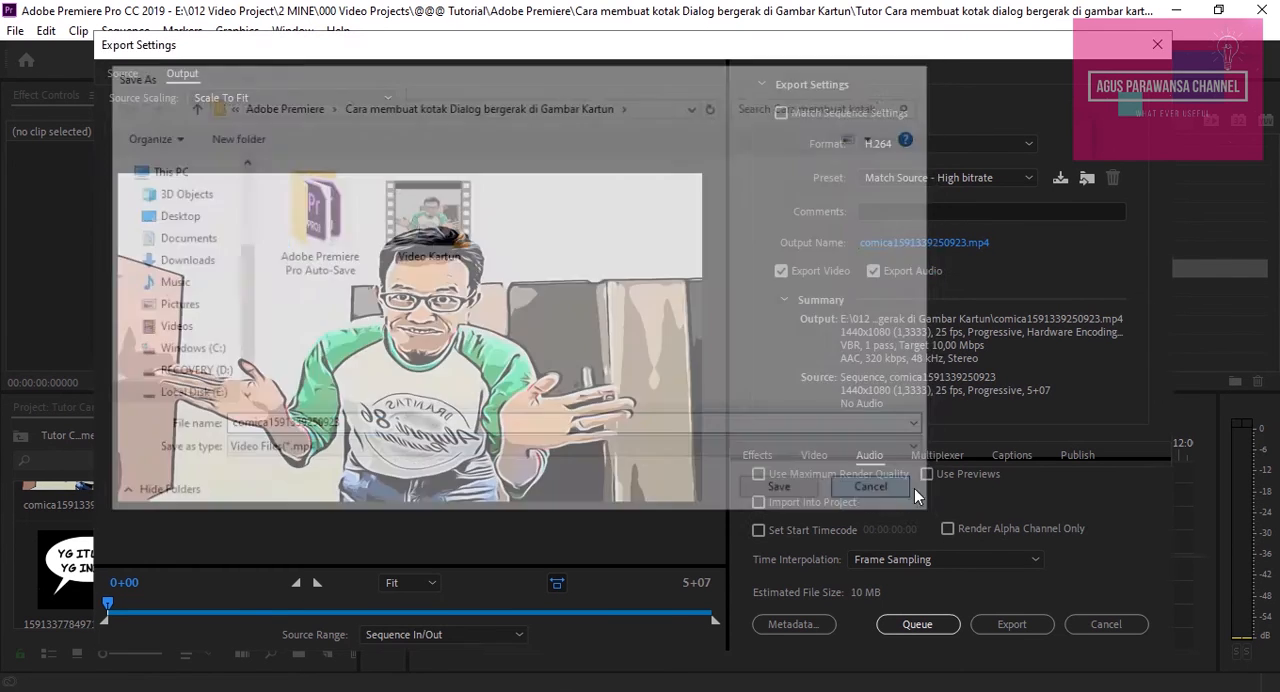
left_click(1157, 46)
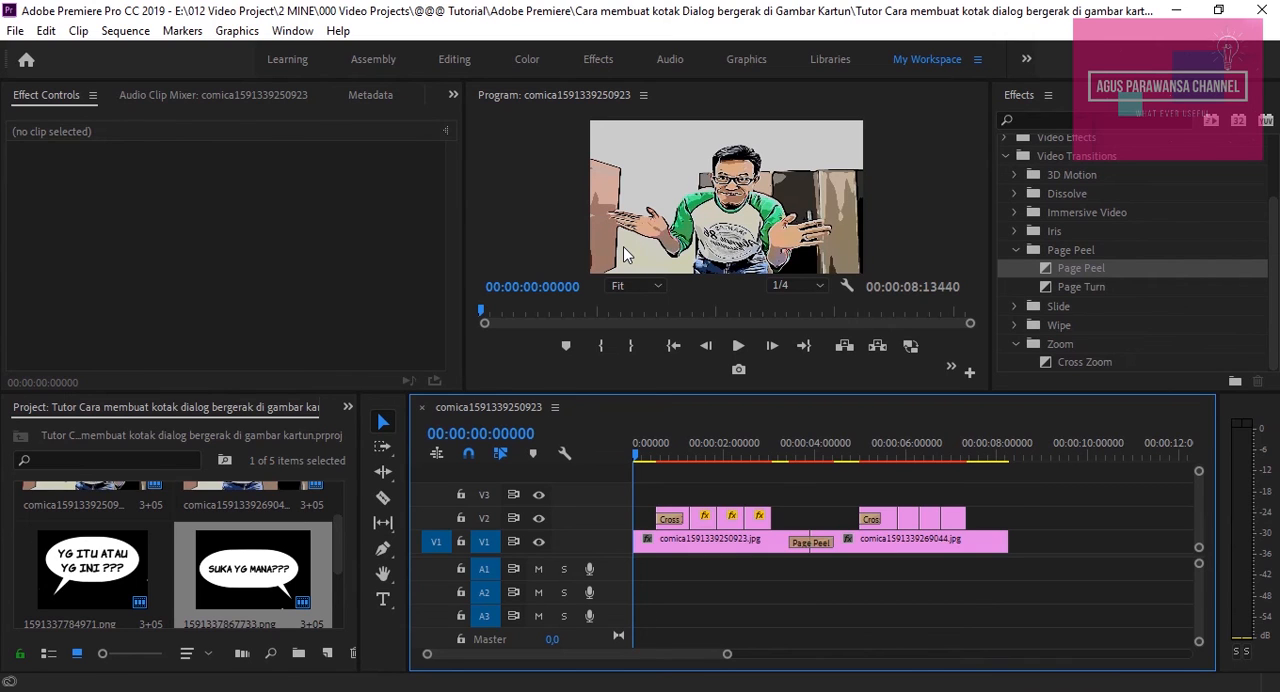
Save the project
key("ctrl+s")
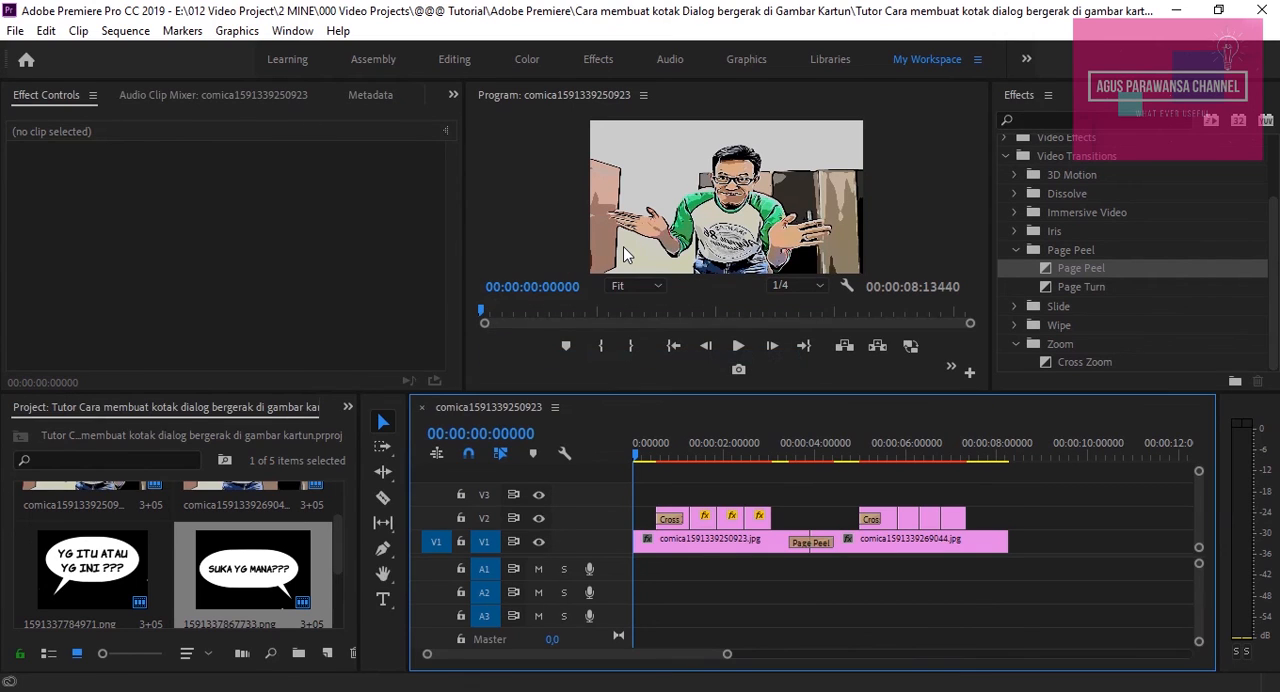